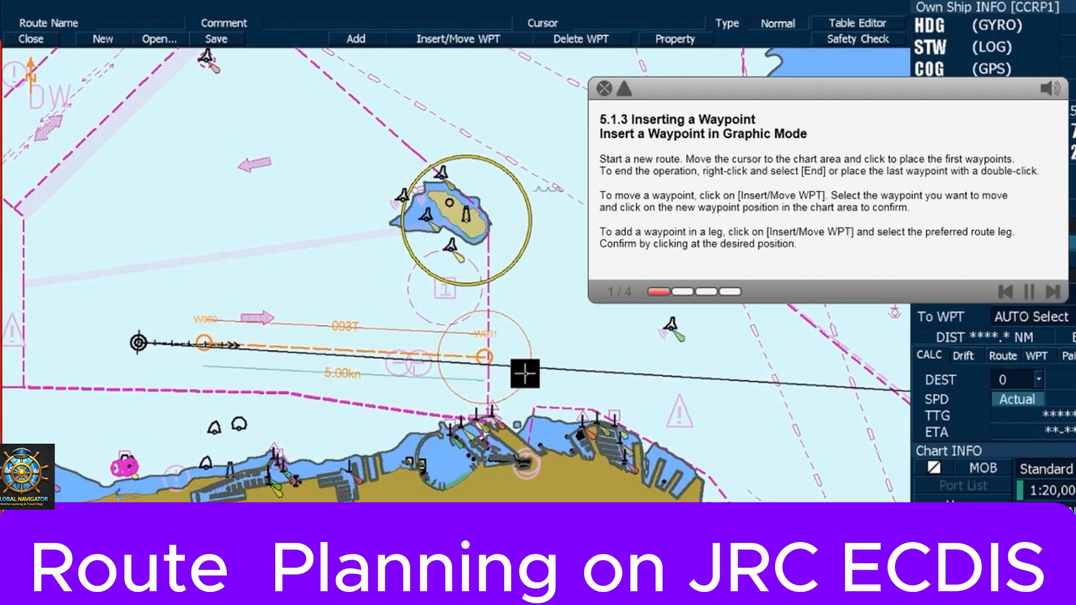
# Move the route's end waypoint W001 eastward to the buoy north-east of the harbour.
pyautogui.click(474, 37)
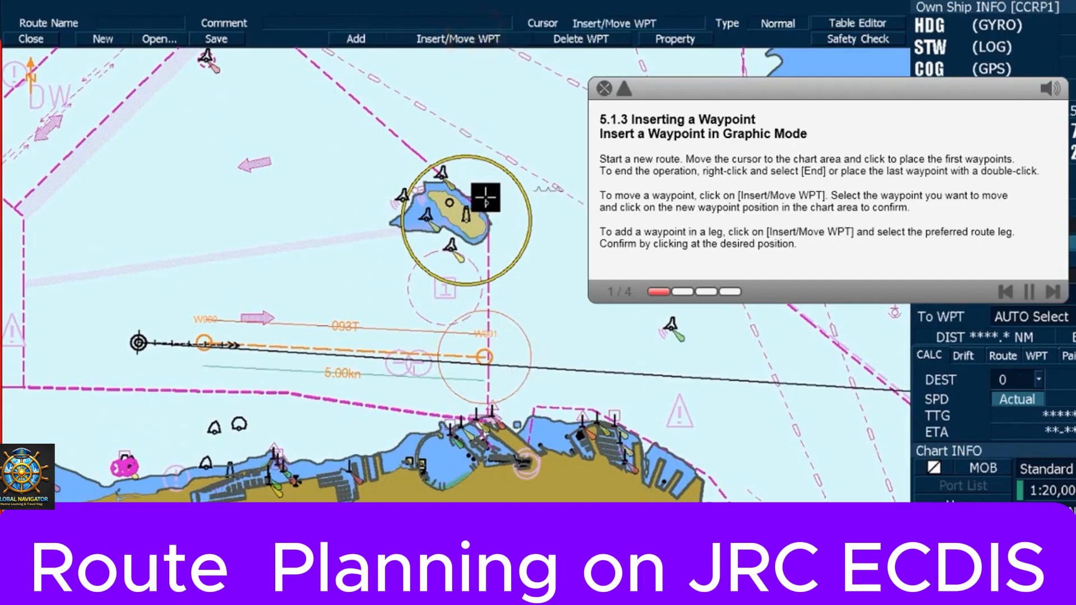
pyautogui.click(486, 358)
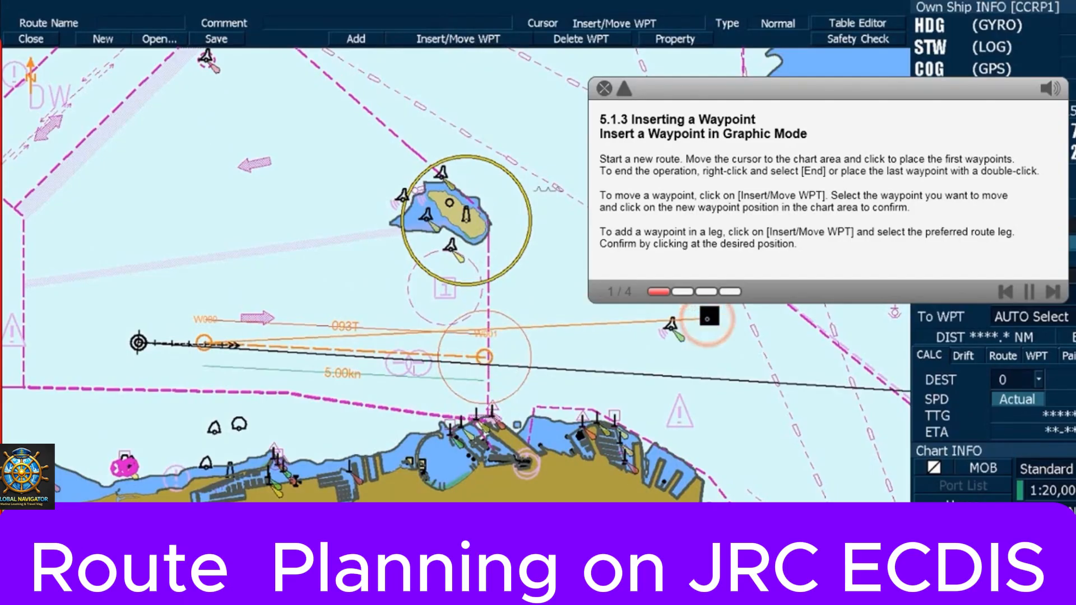
pyautogui.click(710, 322)
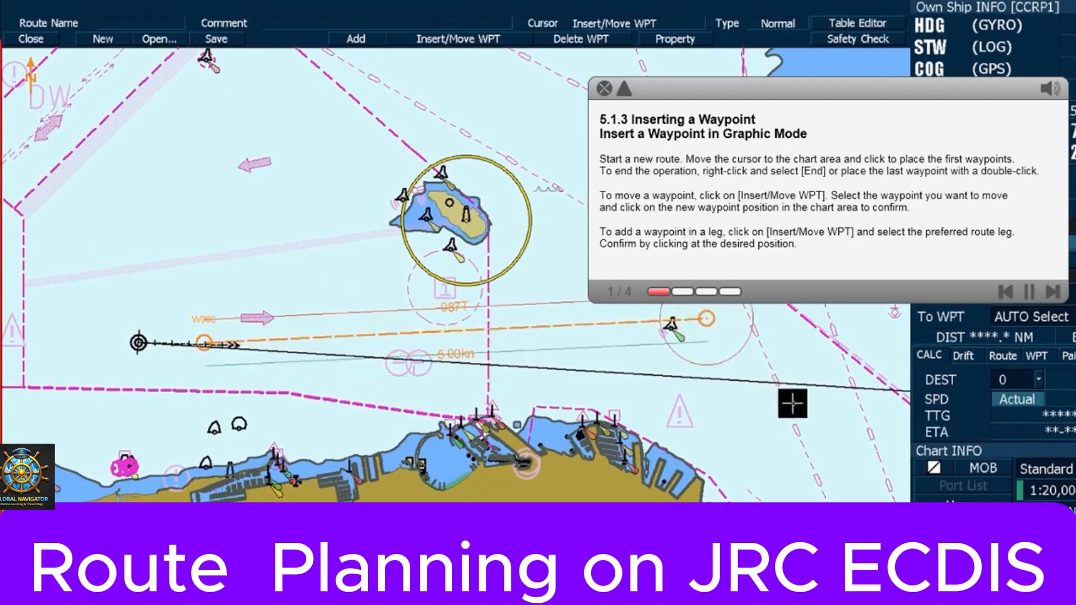
# Insert a waypoint in the leg from W000, placed south of the end waypoint at about 37°48.9'N, 122°24.1'W.
pyautogui.click(452, 35)
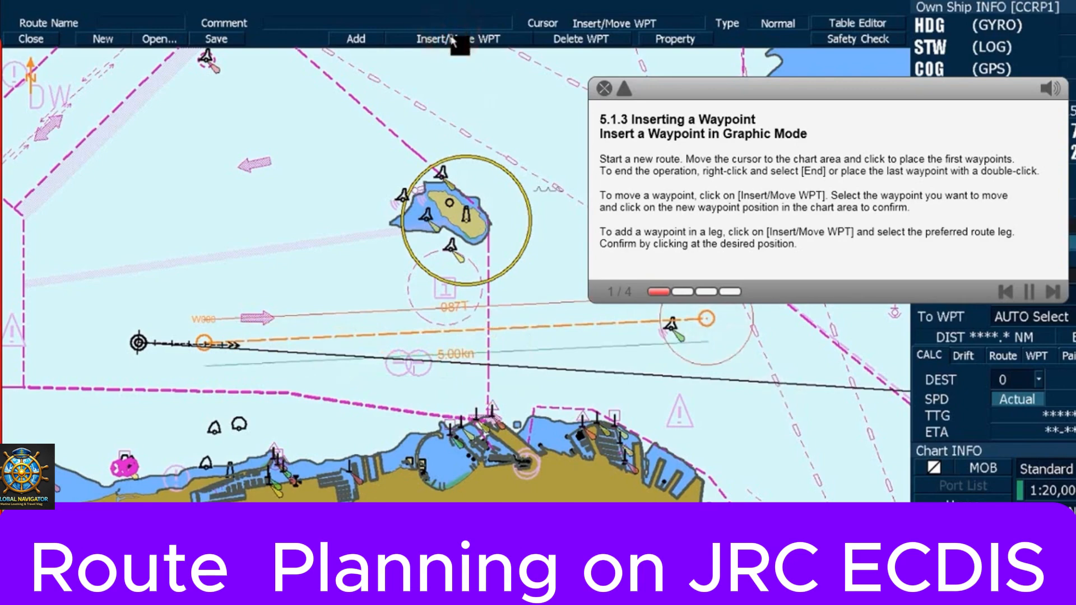
pyautogui.click(538, 327)
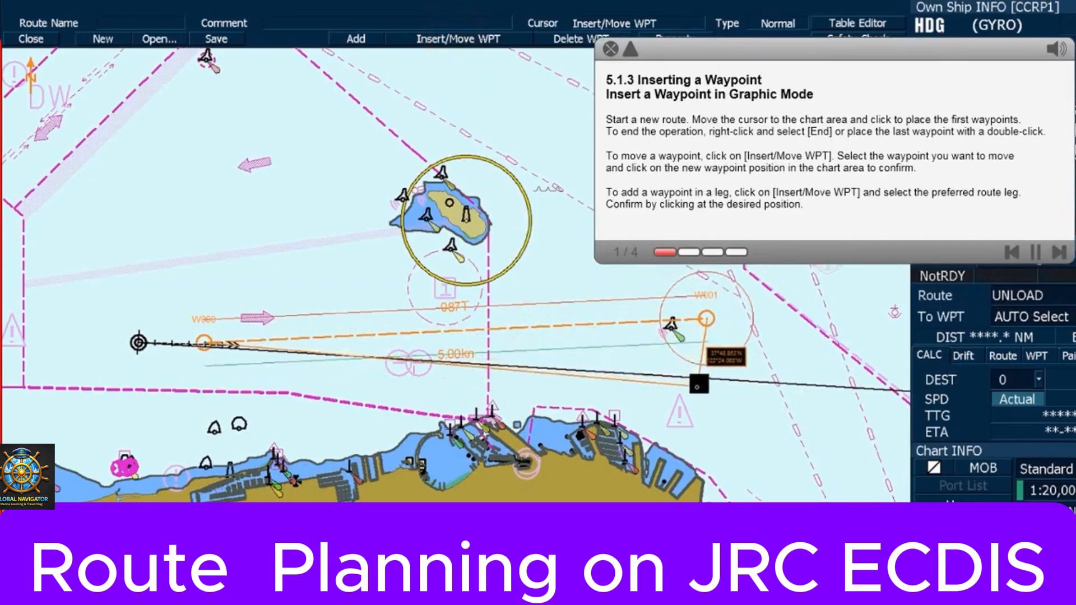
pyautogui.click(697, 387)
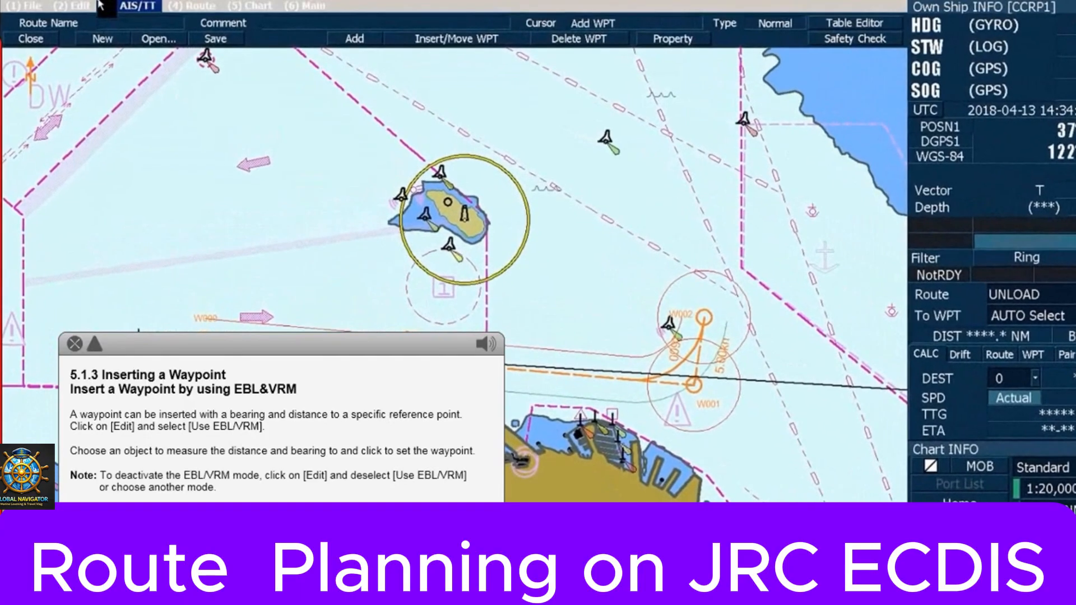
# Add a waypoint after W002 using EBL/VRM, just east of the buoy north-east of the island, and deactivate the EBL/VRM mode.
pyautogui.click(76, 6)
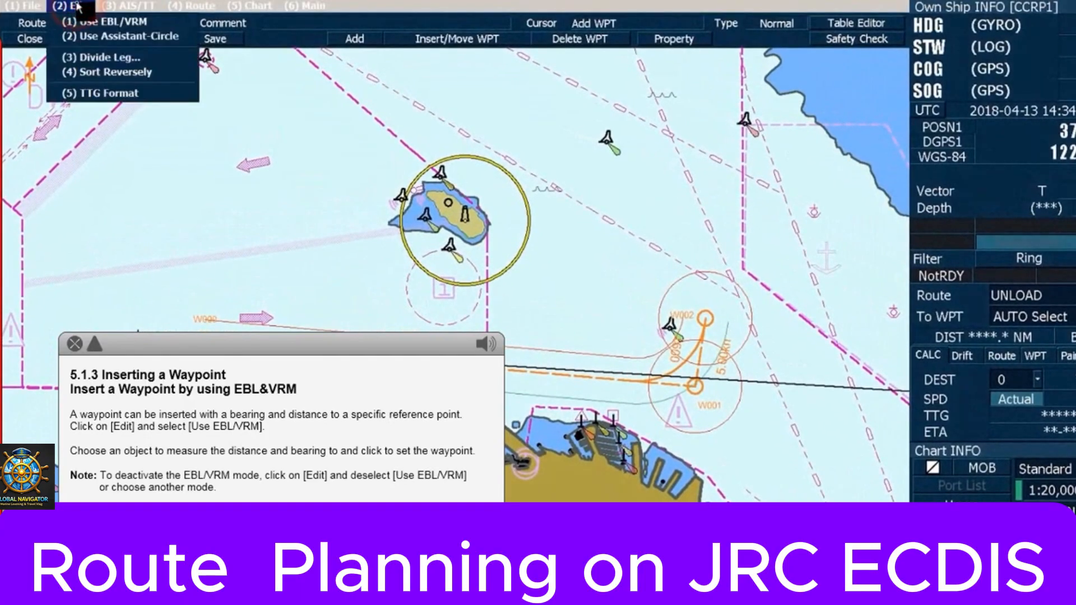
pyautogui.click(150, 25)
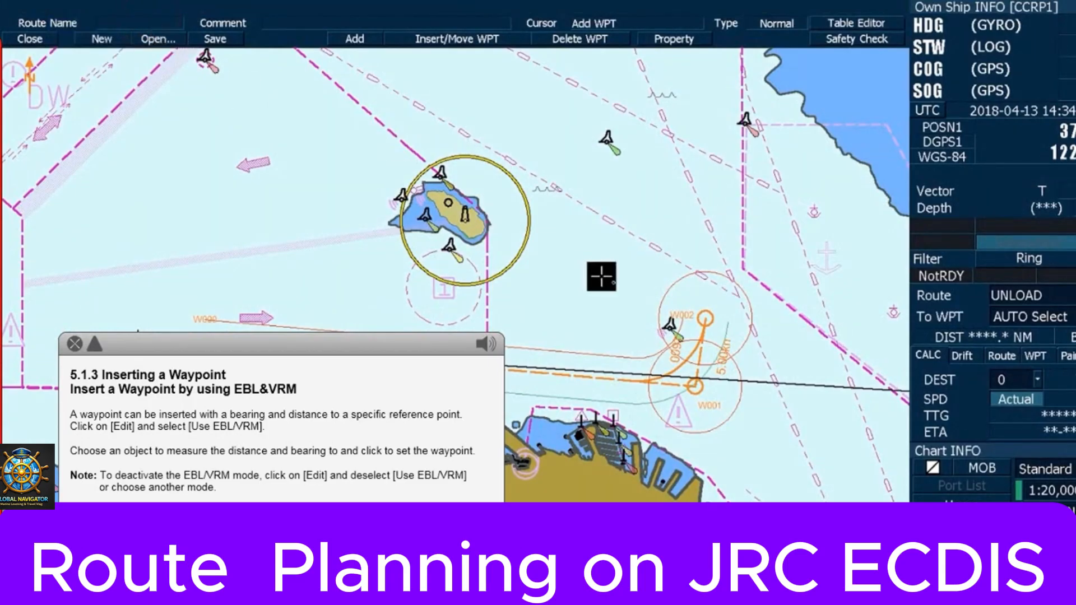
pyautogui.click(707, 318)
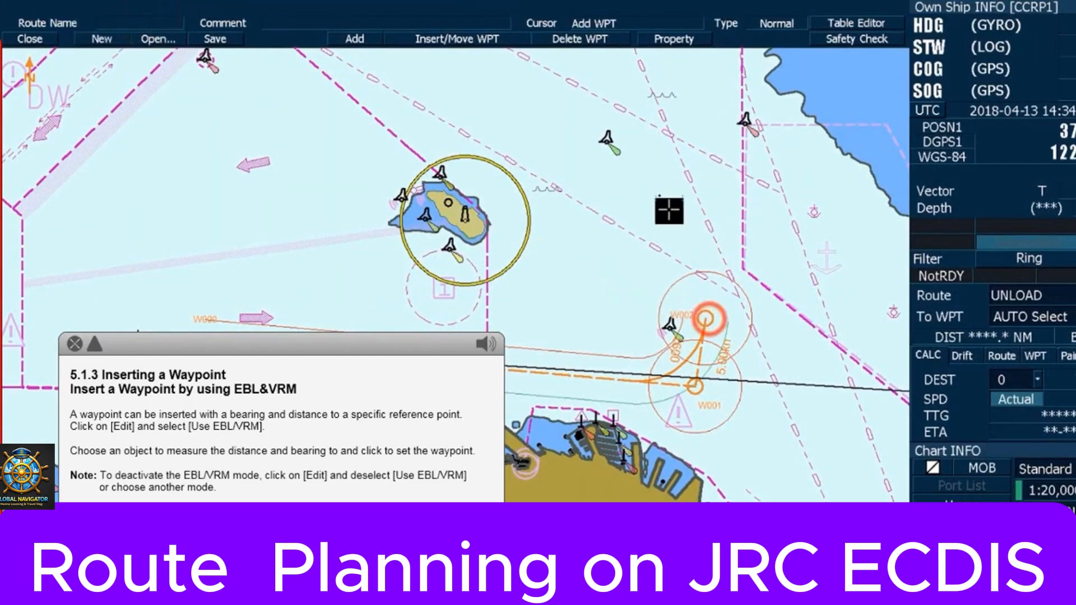
pyautogui.click(614, 144)
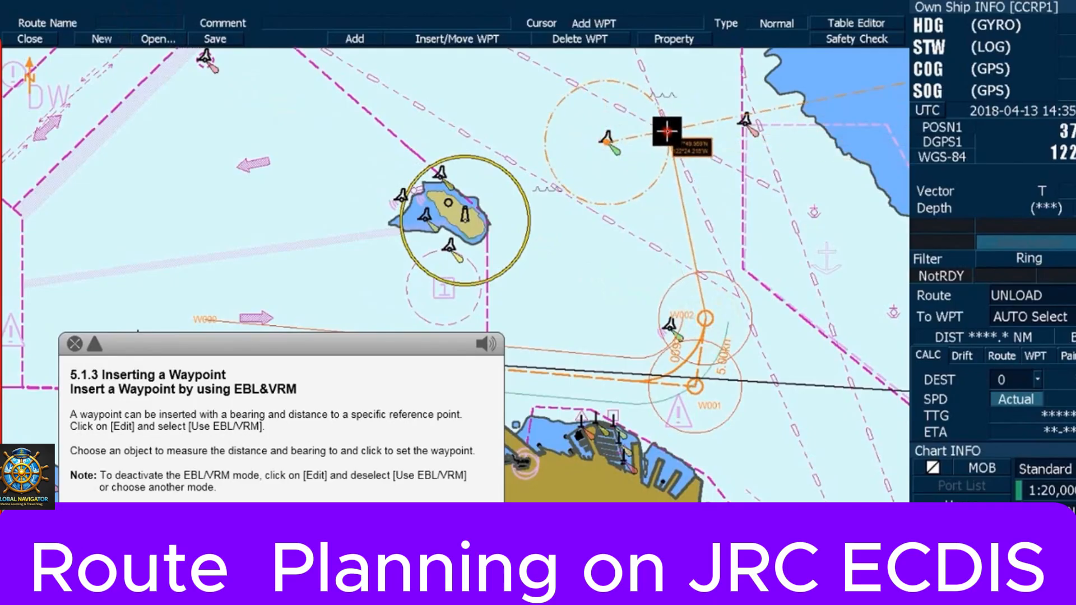
pyautogui.click(667, 132)
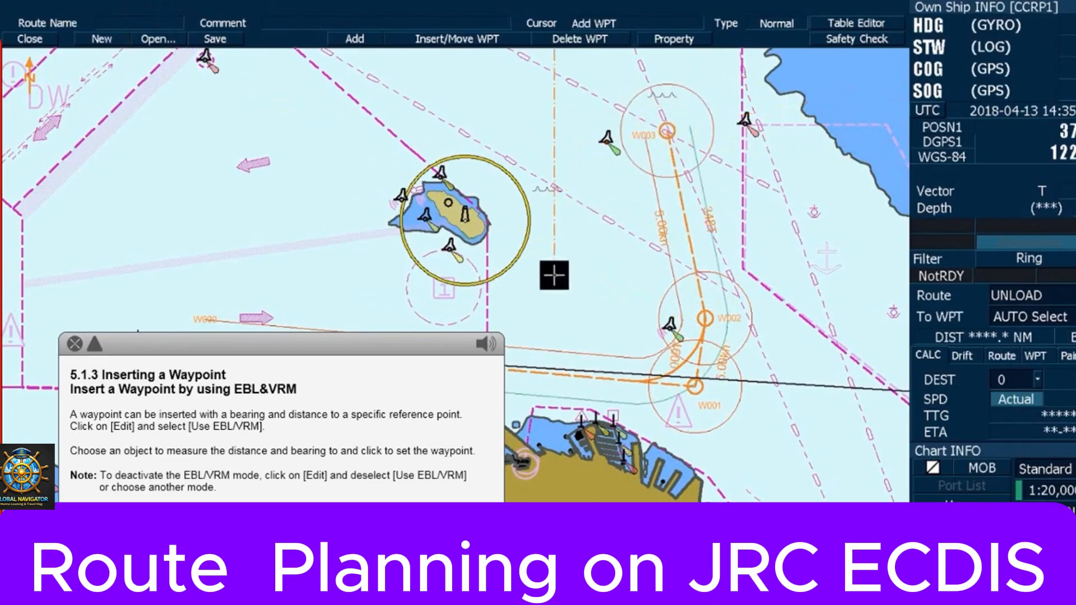
pyautogui.click(79, 4)
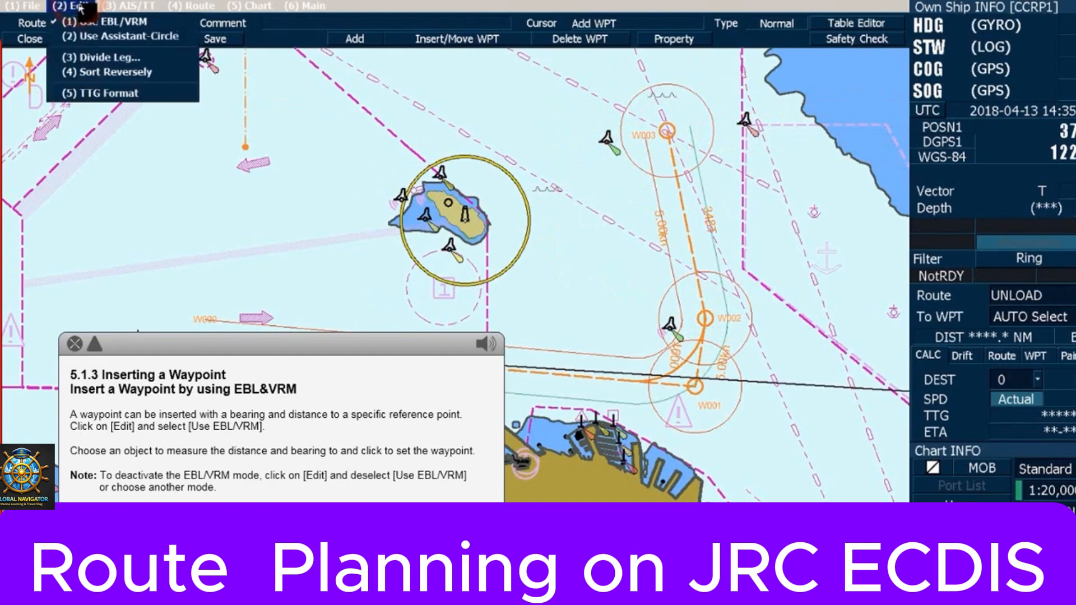
pyautogui.click(106, 25)
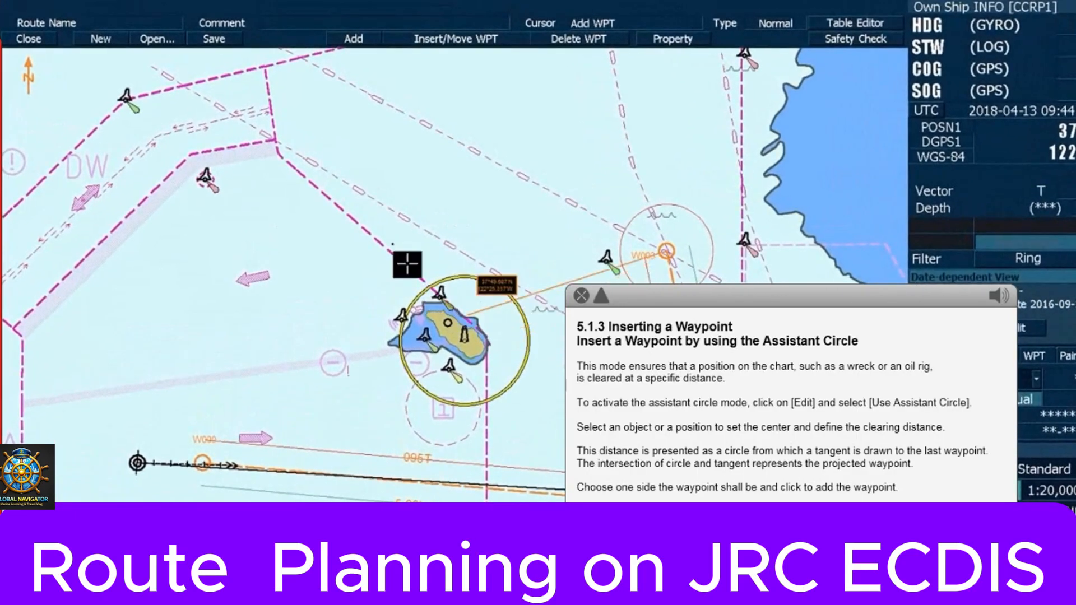
# Add a waypoint after W003 using an Assistant Circle centred on the island, on the tangent north of it at about 37°50.2'N, 122°25.0'W.
pyautogui.moveTo(128, 3)
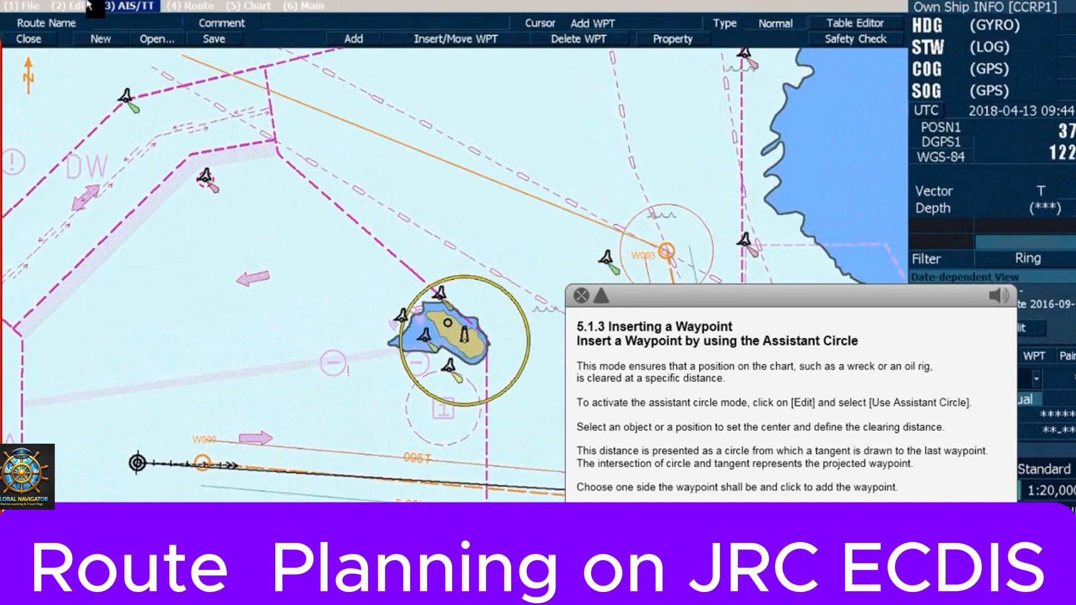
pyautogui.click(71, 5)
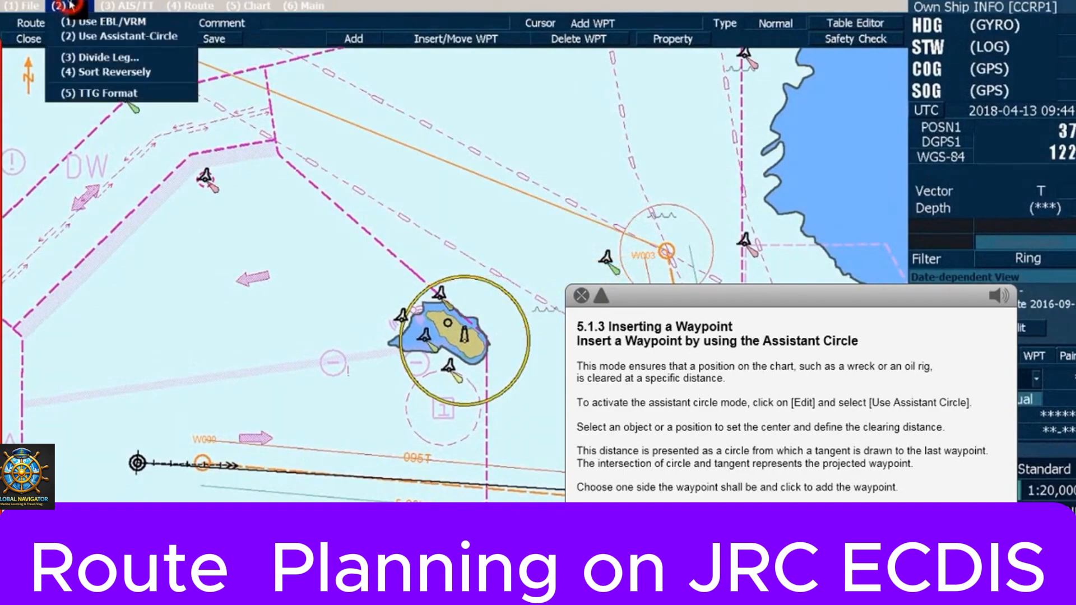
pyautogui.click(102, 37)
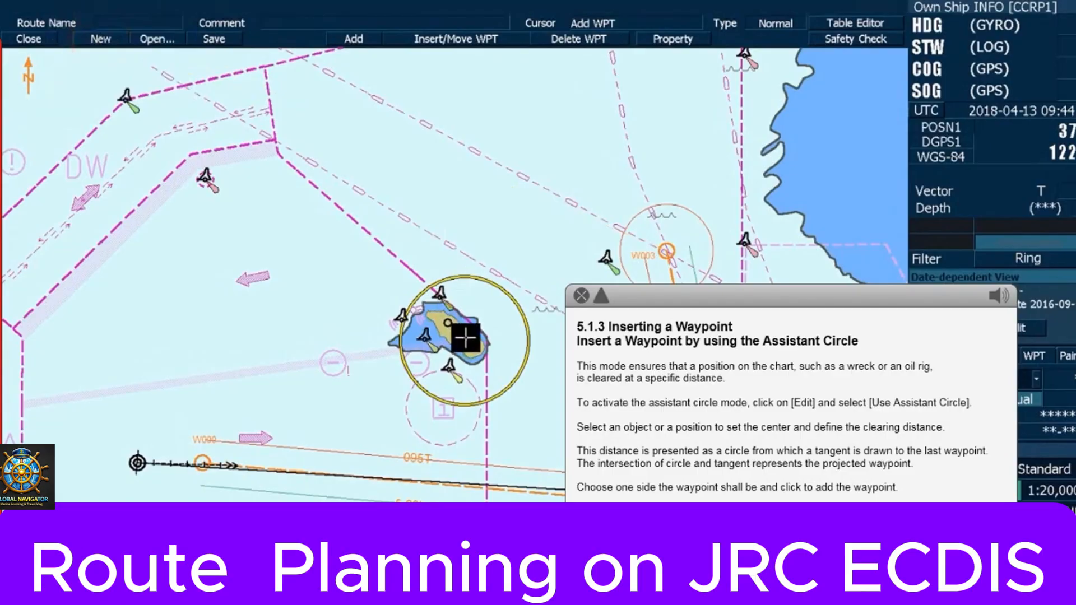
pyautogui.click(466, 338)
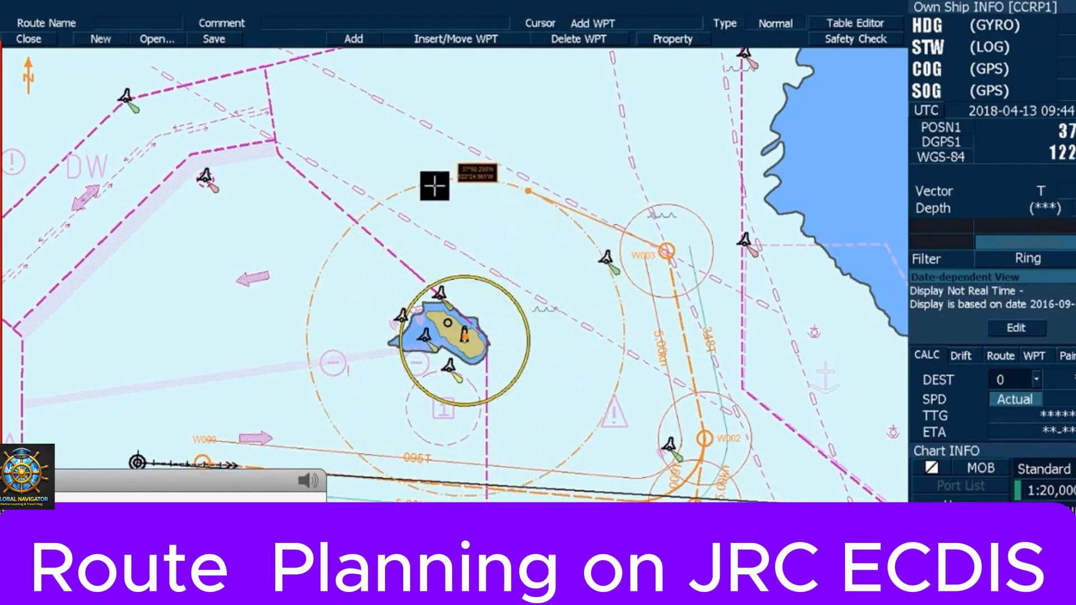
pyautogui.click(429, 192)
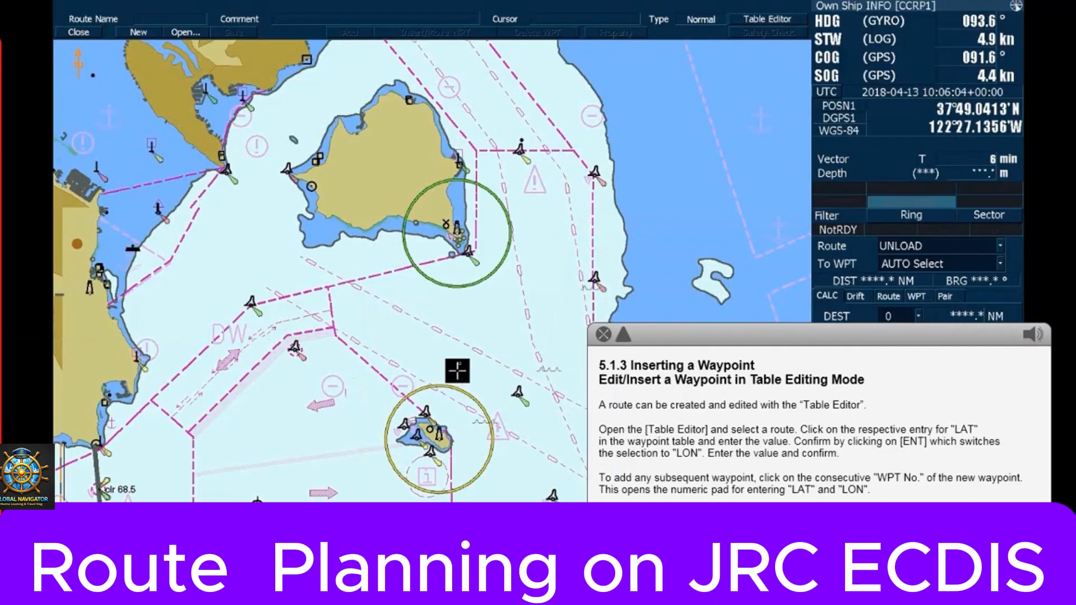
# Open the route file Route003.rtn in the Table Editor.
pyautogui.click(808, 20)
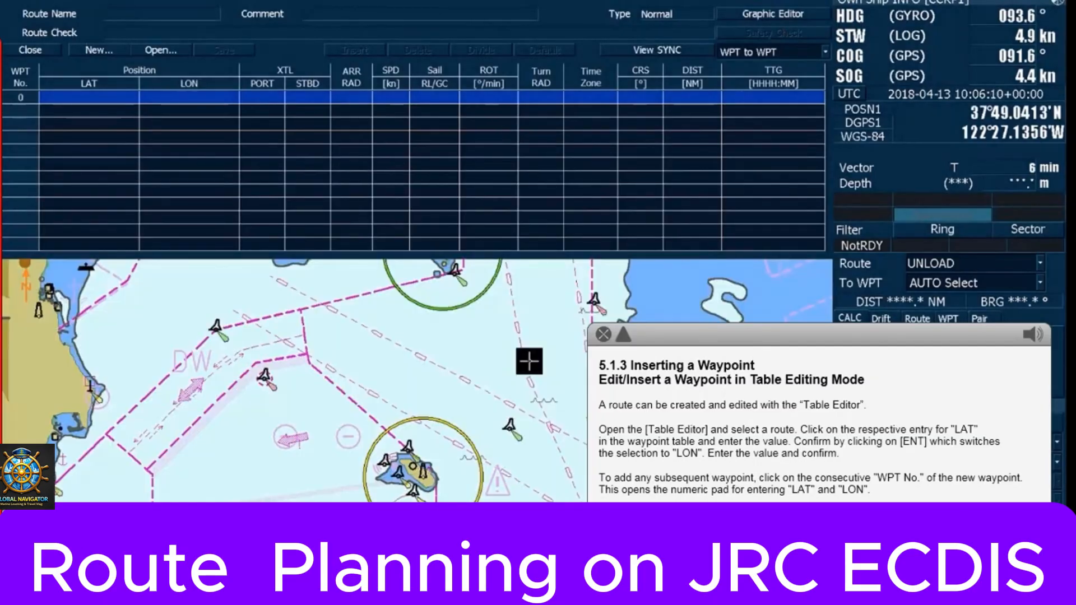
pyautogui.click(176, 51)
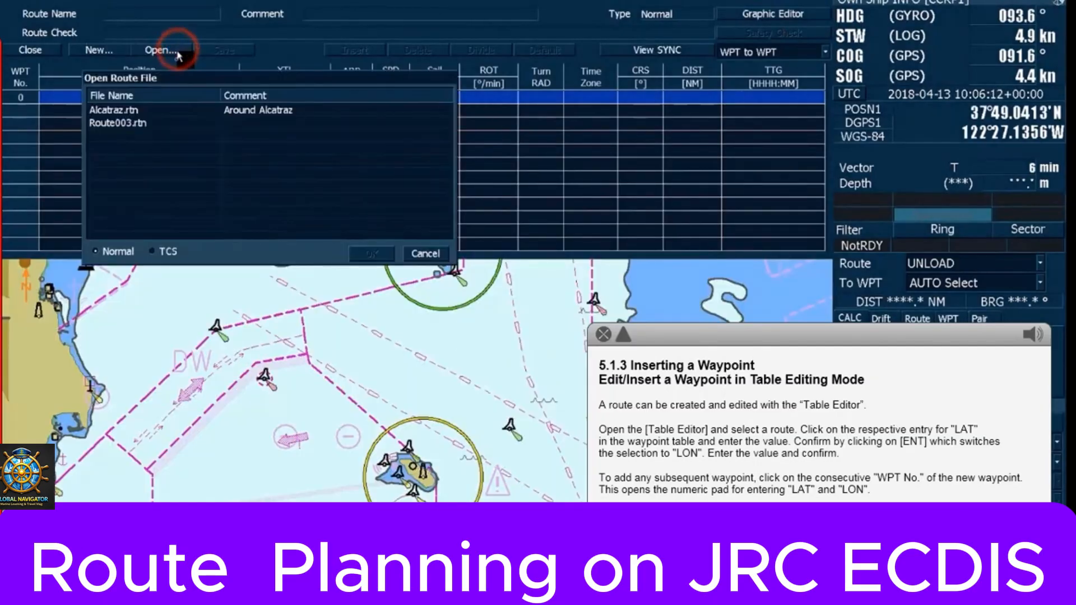
pyautogui.click(147, 122)
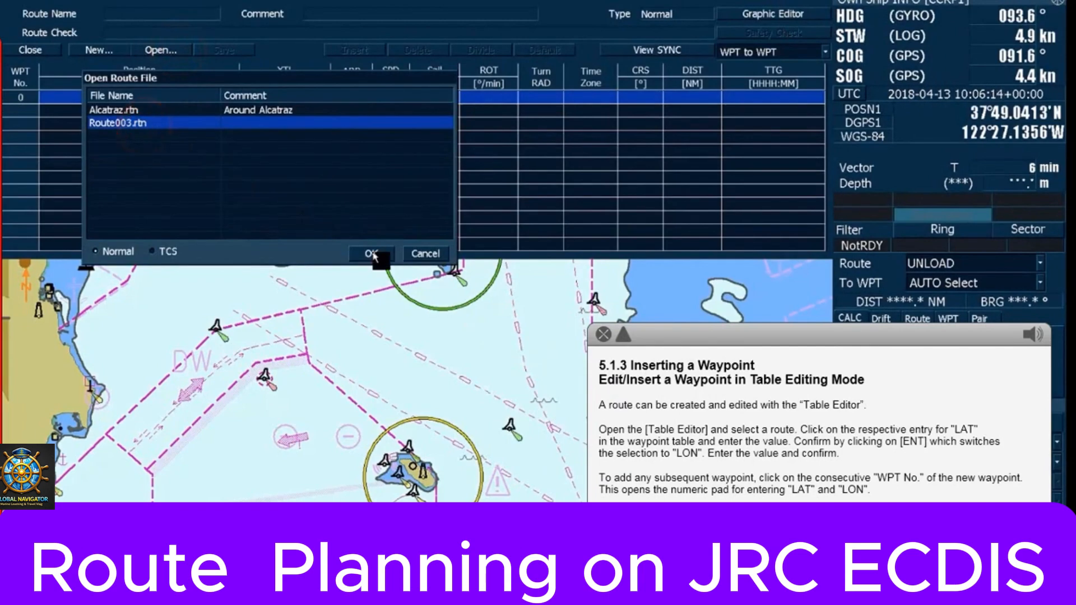
pyautogui.click(372, 255)
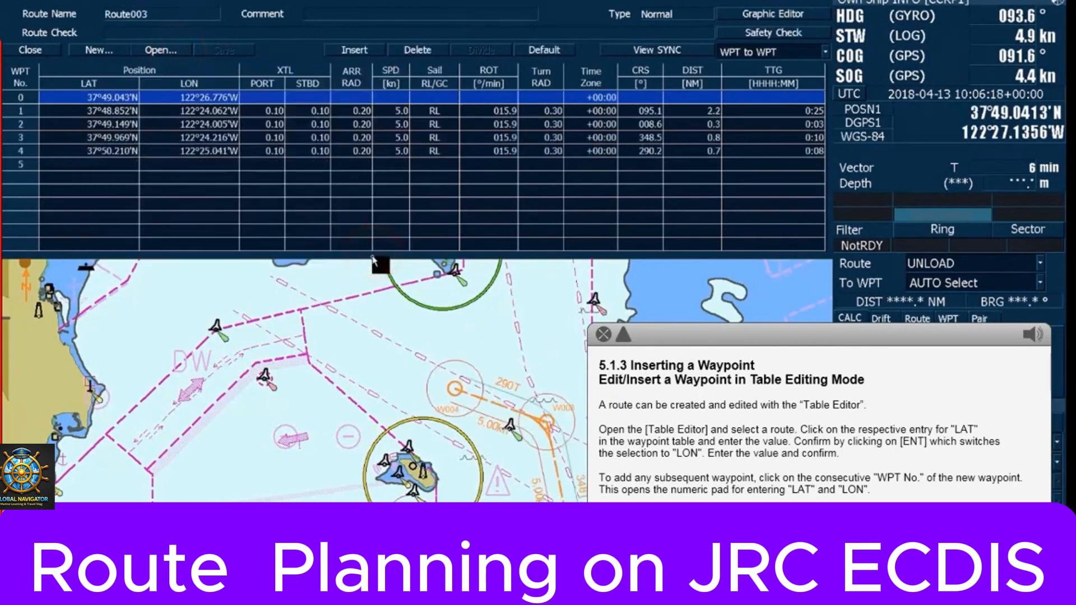
# Set the position of waypoint 0 to latitude 37°49.000'N and longitude 122°26.800'W.
pyautogui.click(102, 98)
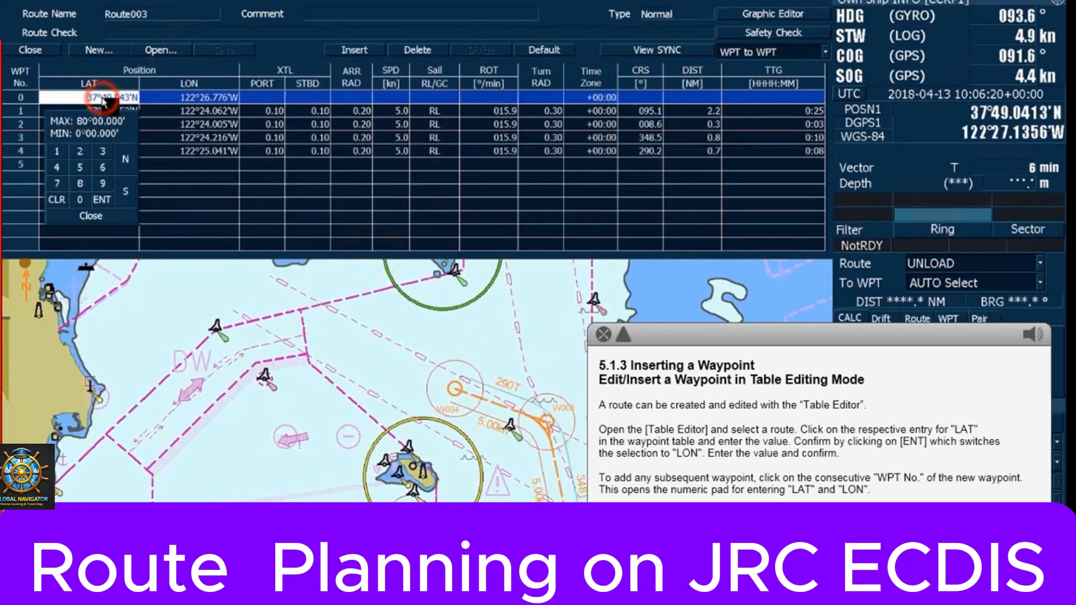
pyautogui.write('037')
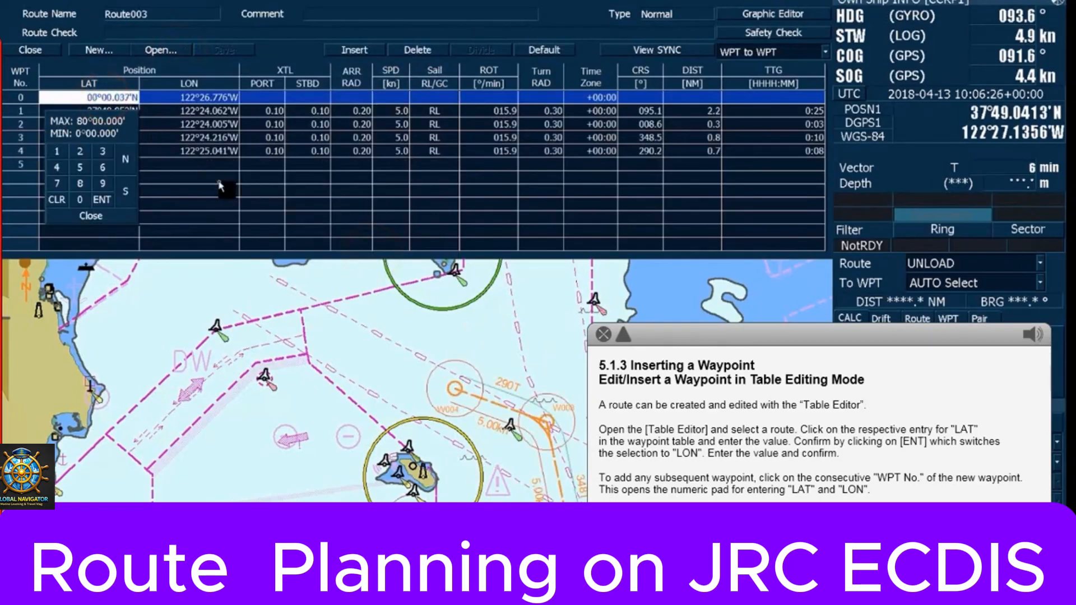
pyautogui.write('490000')
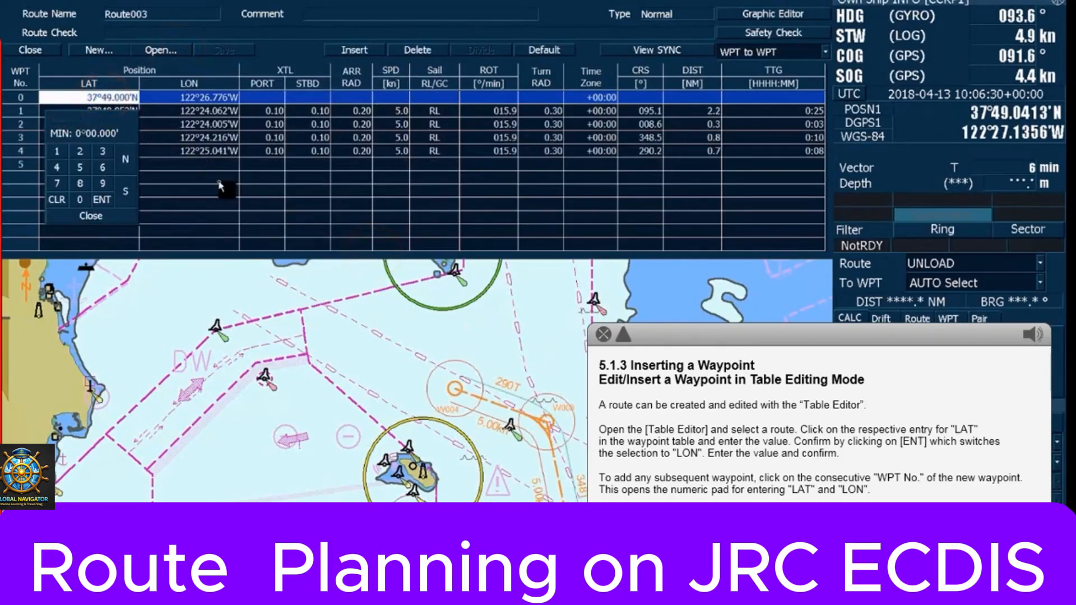
pyautogui.press('Return')
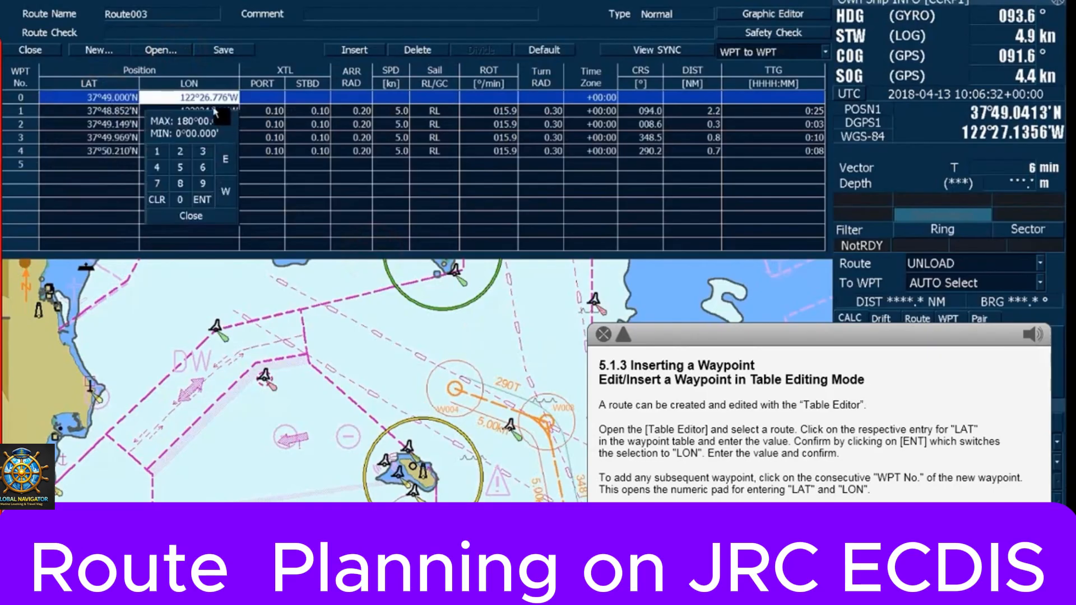
pyautogui.write('122°26.800')
pyautogui.press('Return')
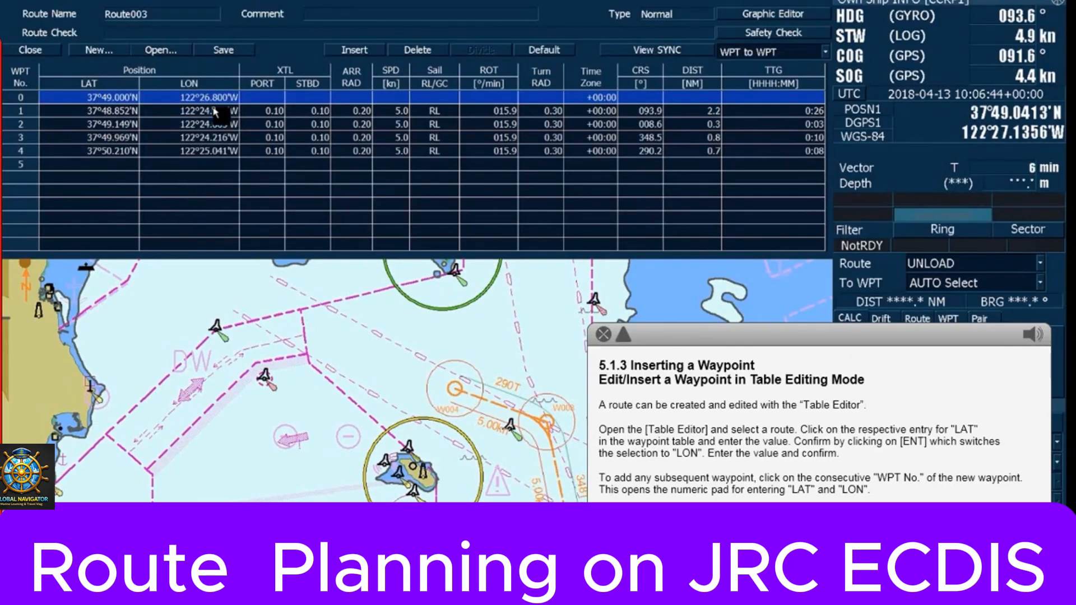
# Add waypoint 5 to the route table and set its latitude to 37°50.500'N.
pyautogui.click(25, 165)
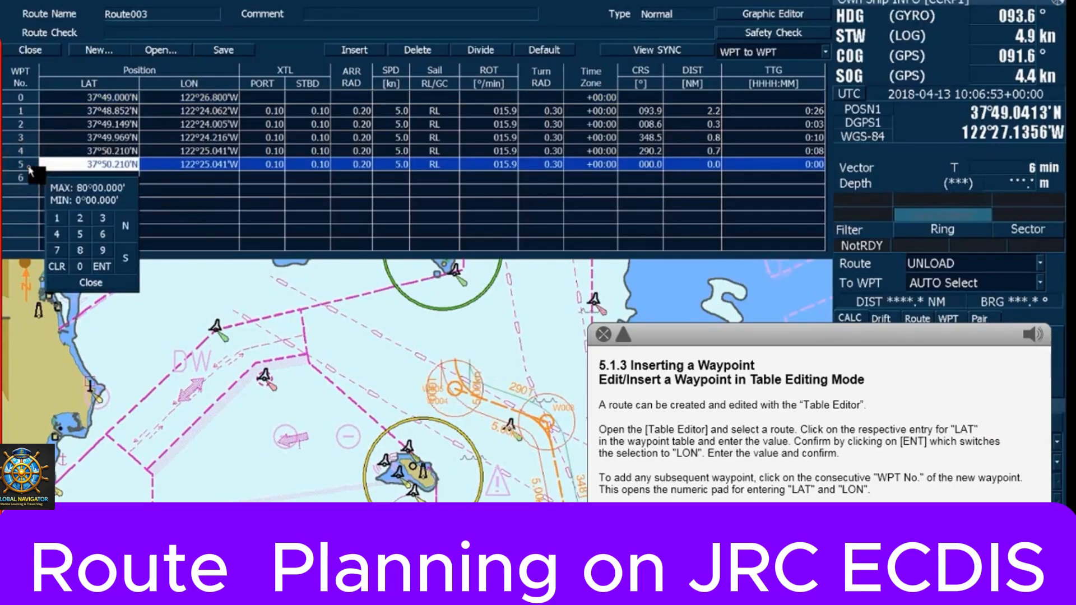
pyautogui.write('37°50.500')
pyautogui.press('Return')
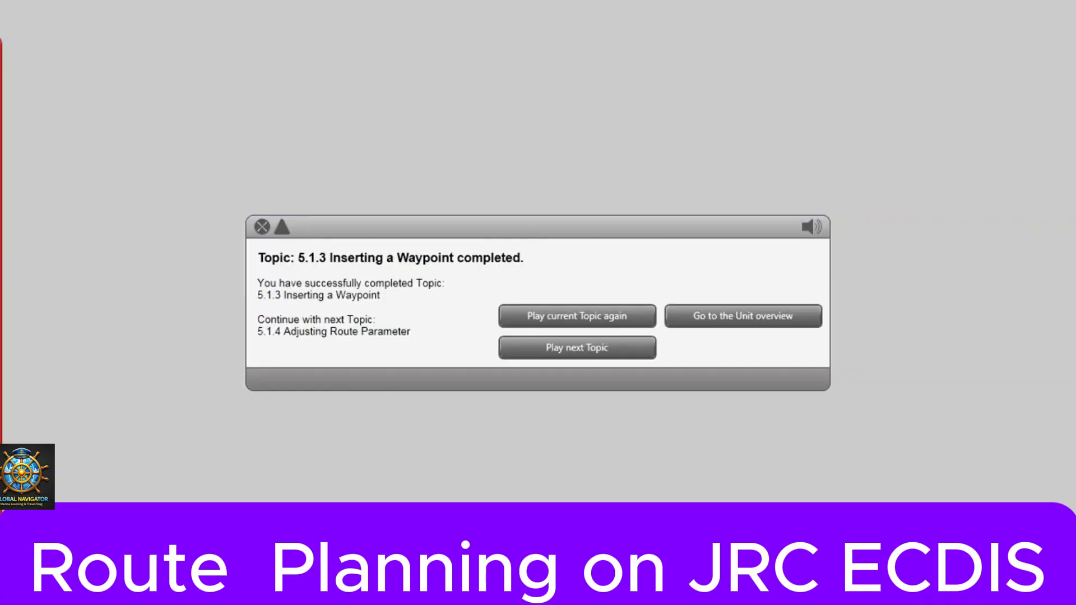
# Continue with the next training topic, 5.1.4 Adjusting Route Parameter.
pyautogui.click(577, 347)
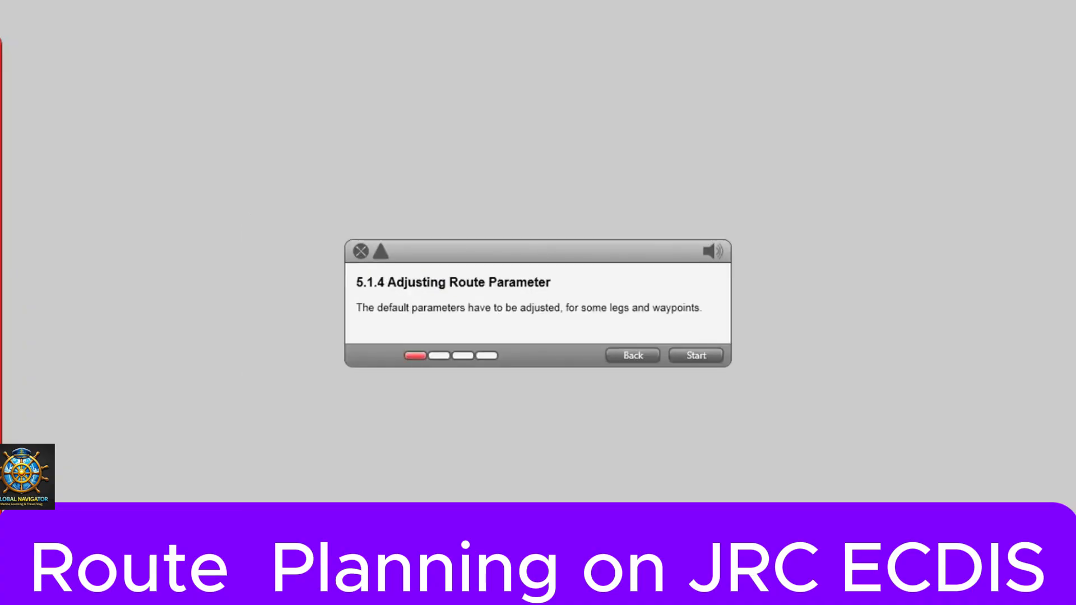
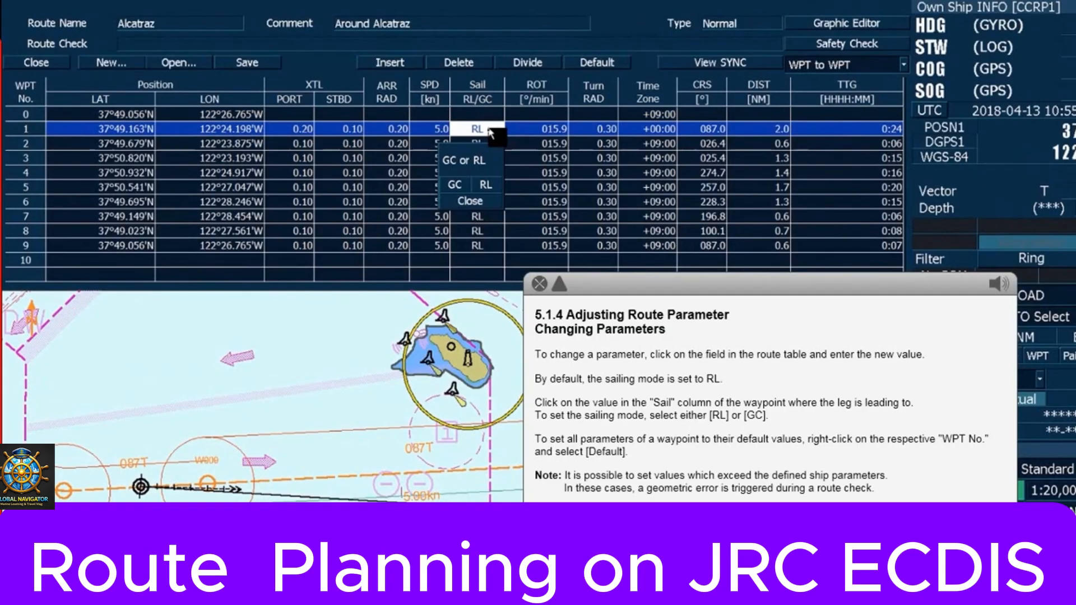
# Set the sailing mode of waypoint 1 in the Alcatraz route to GC, and reset all of that waypoint's parameters to default.
pyautogui.click(461, 190)
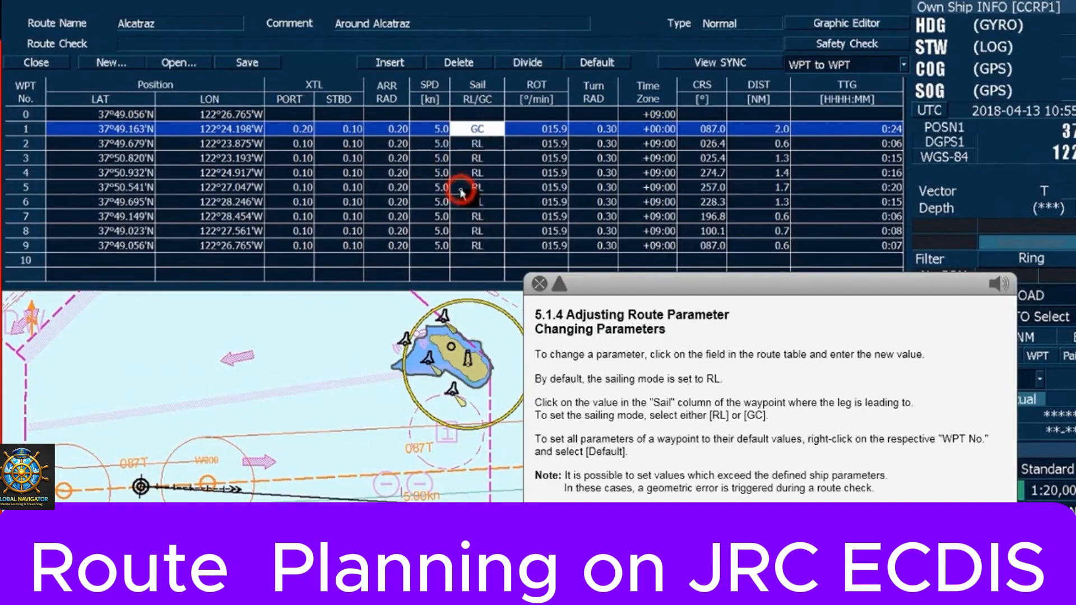
pyautogui.click(542, 260)
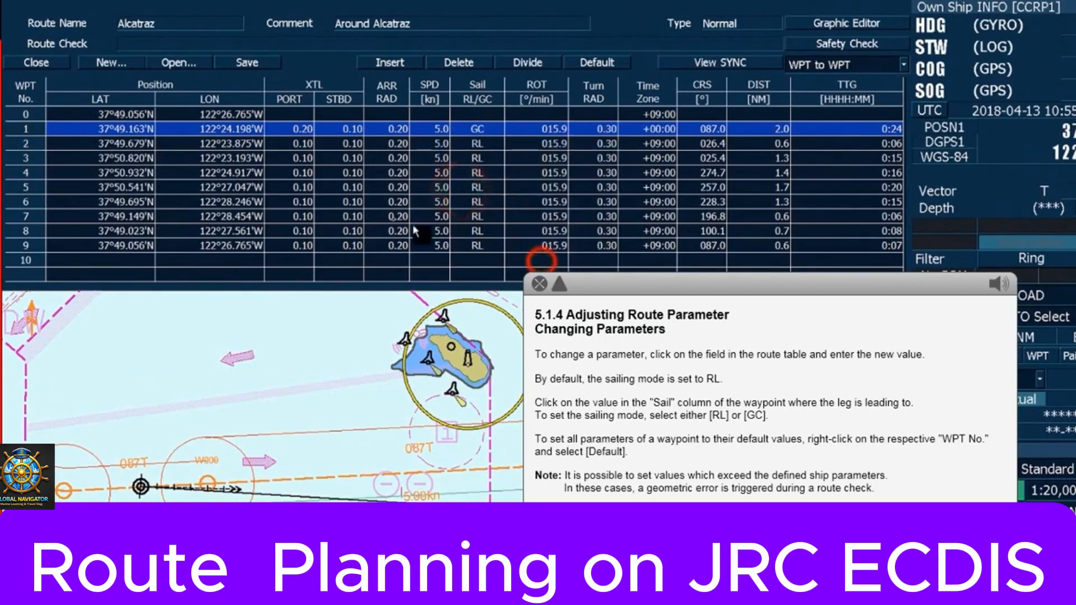
pyautogui.rightClick(36, 133)
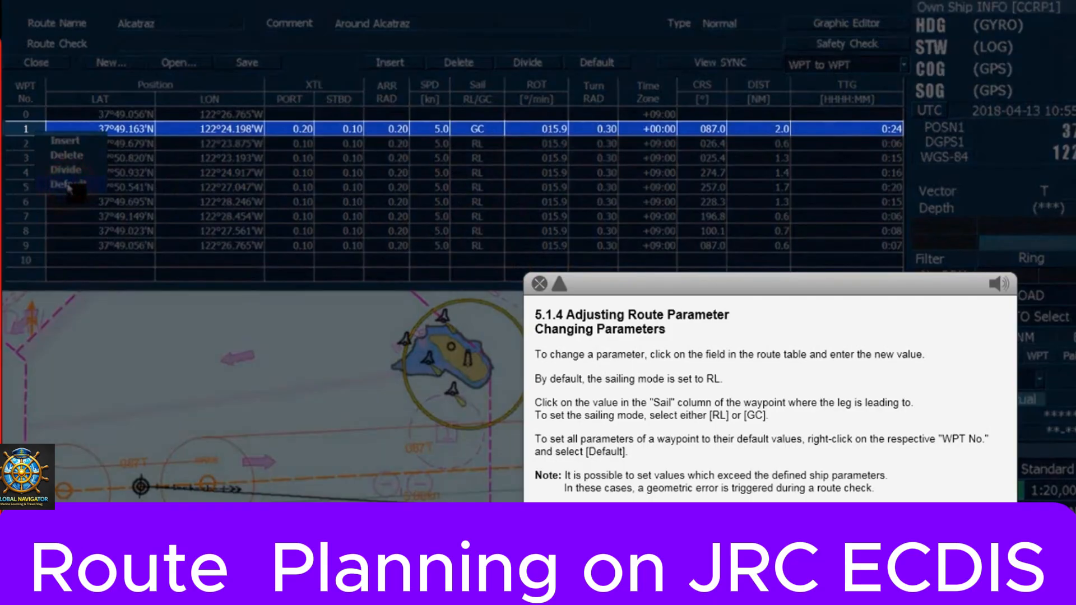
pyautogui.click(68, 186)
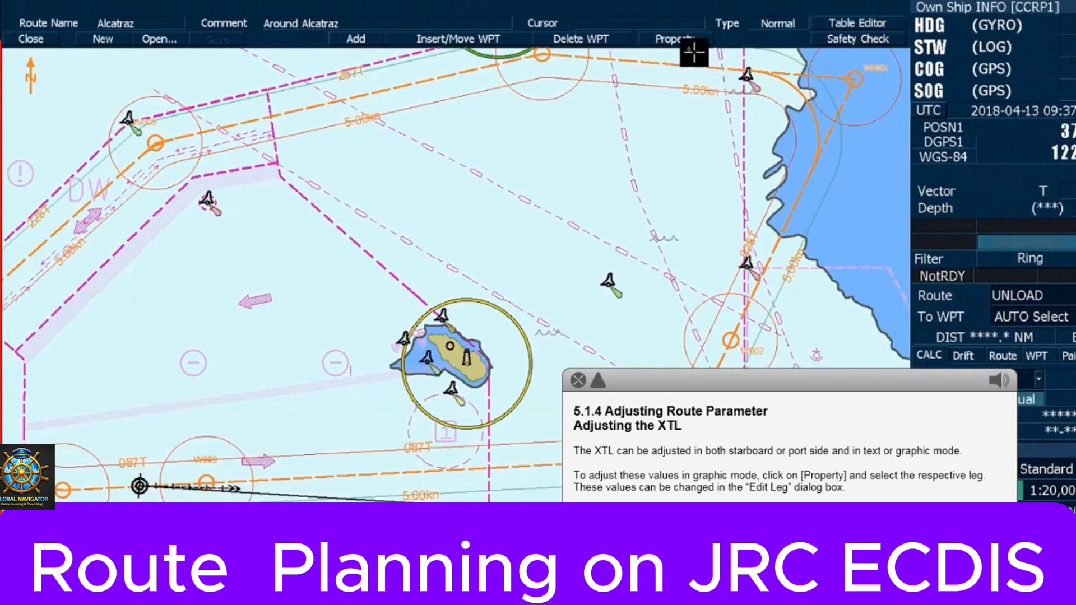
# Set the port XTL of the Alcatraz route leg south of Alcatraz Island to 0.30 NM on the chart.
pyautogui.click(675, 39)
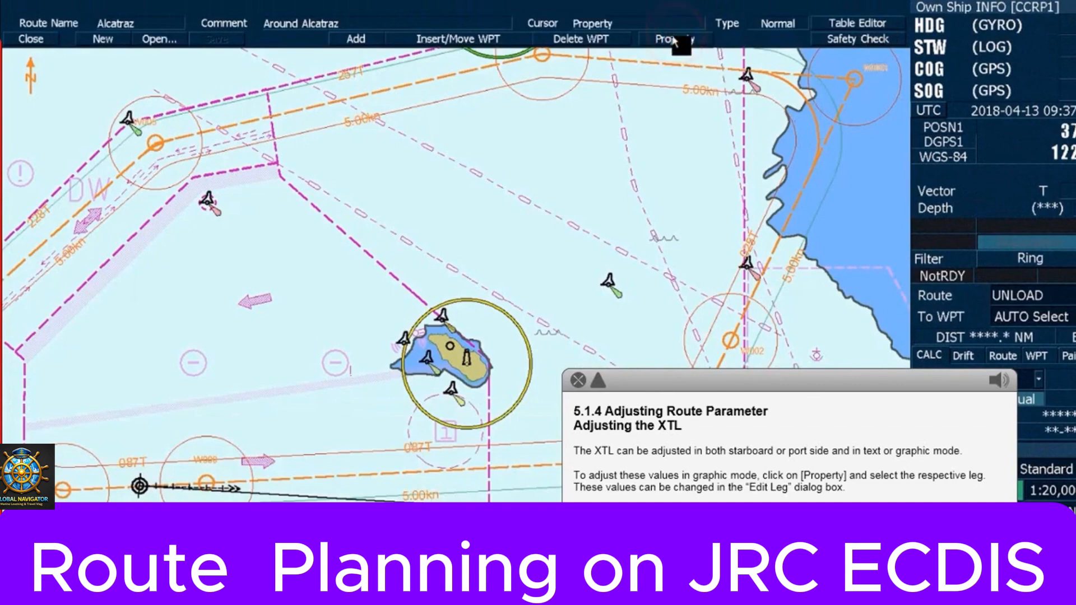
pyautogui.click(440, 467)
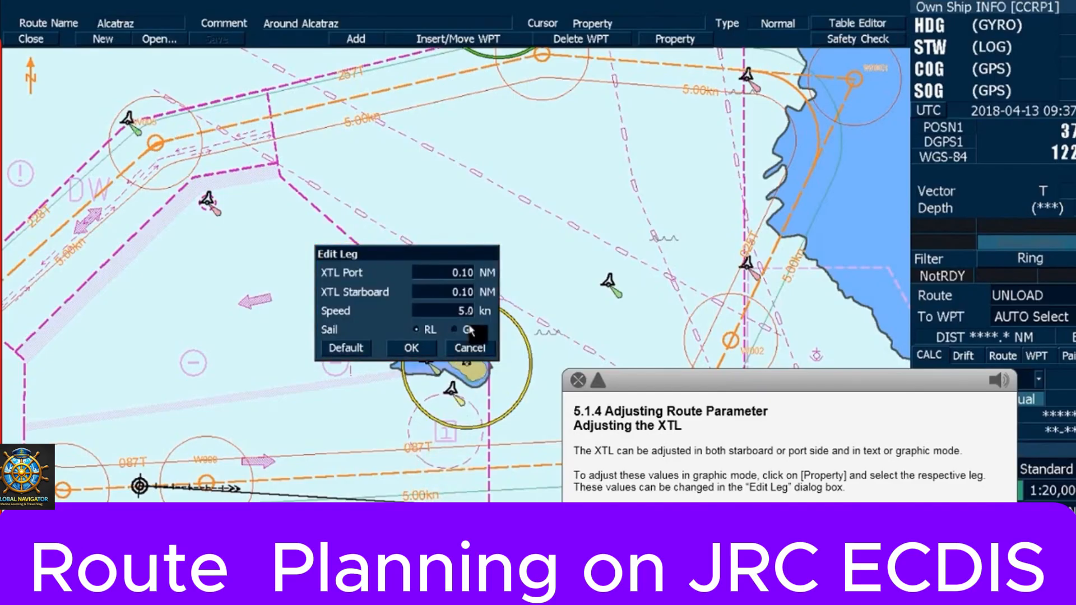
pyautogui.click(468, 274)
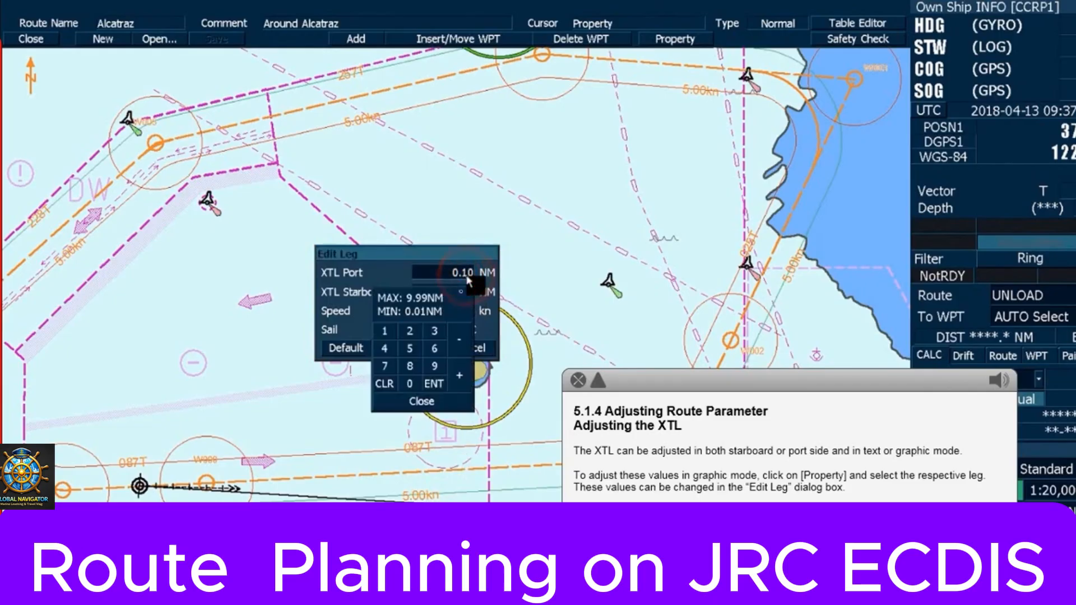
pyautogui.click(413, 385)
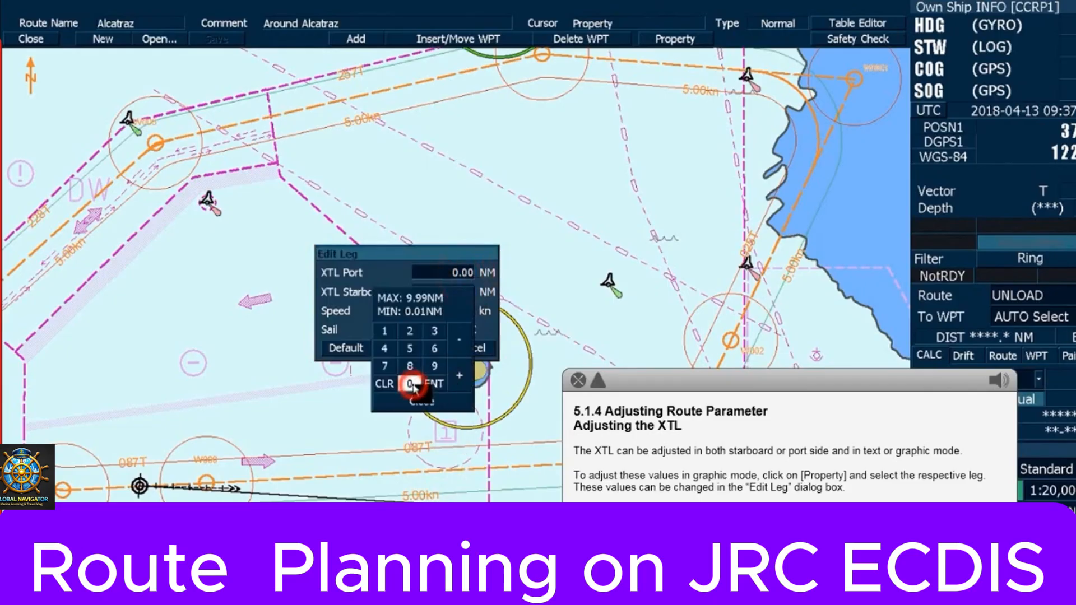
pyautogui.click(434, 331)
pyautogui.click(410, 383)
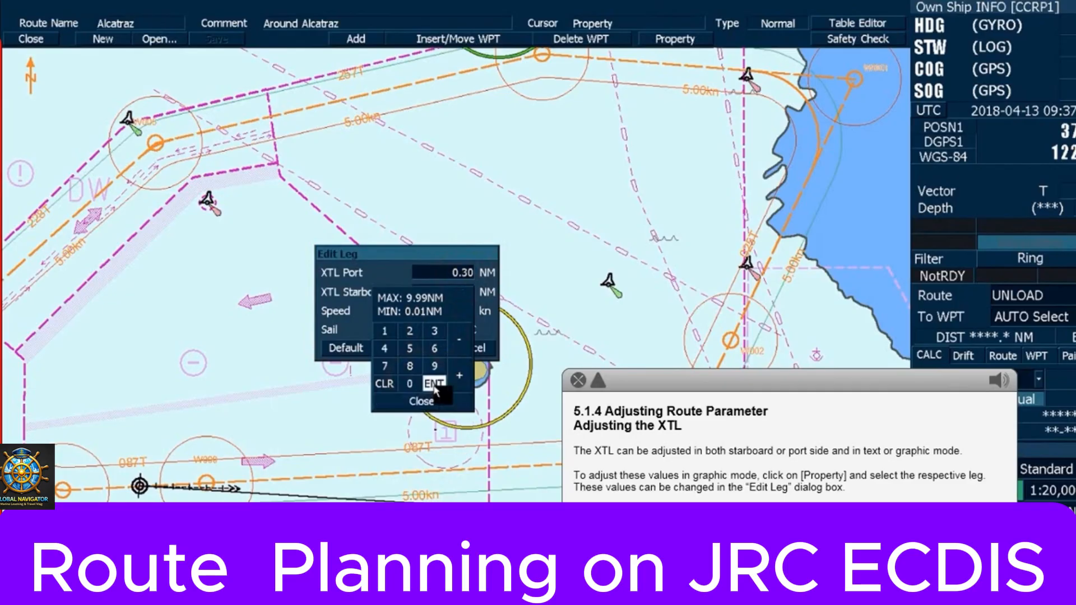
pyautogui.click(434, 384)
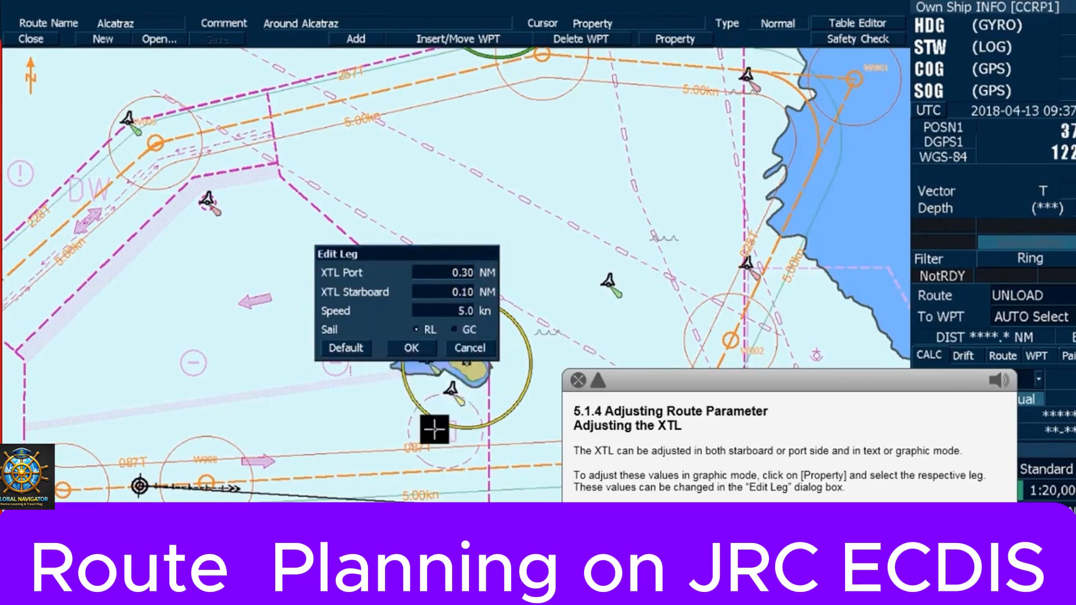
pyautogui.click(420, 351)
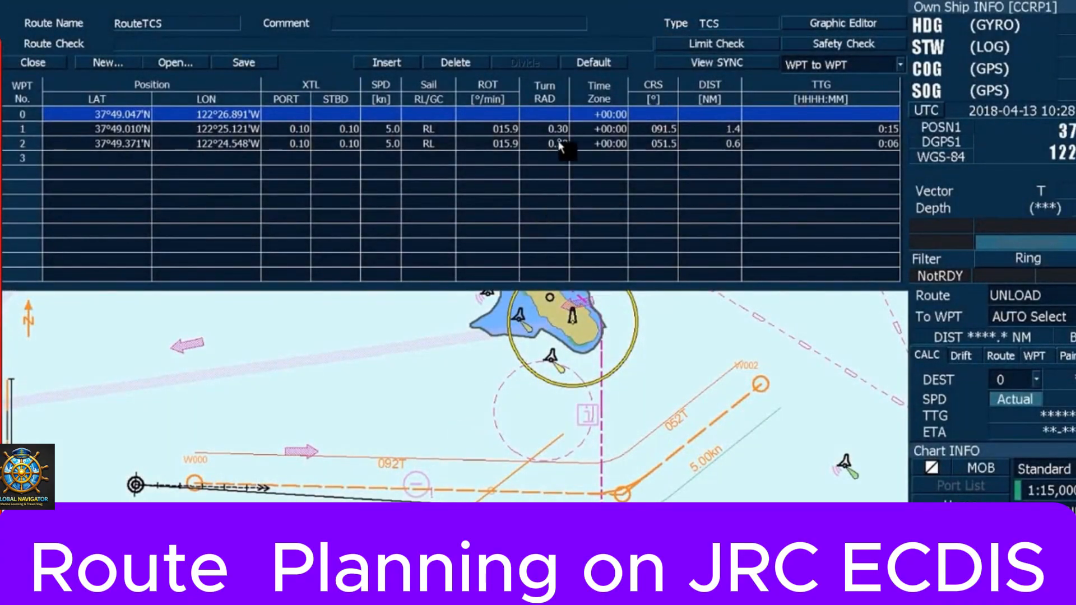
# Set the turn radius of waypoint 1 in RouteTCS to 1.00 NM.
pyautogui.click(562, 132)
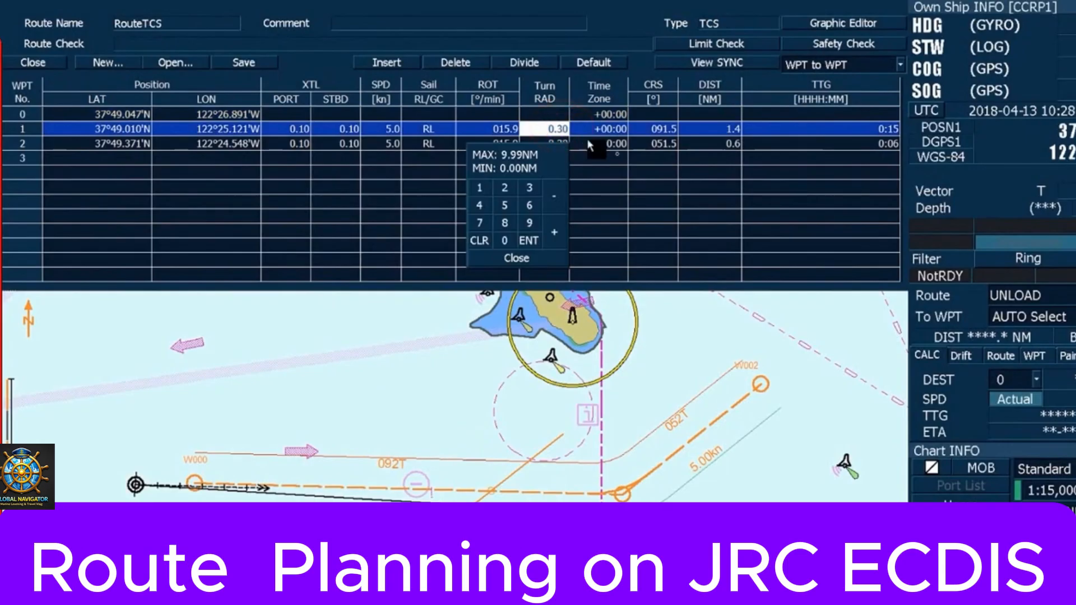
pyautogui.write('1.00')
pyautogui.press('Return')
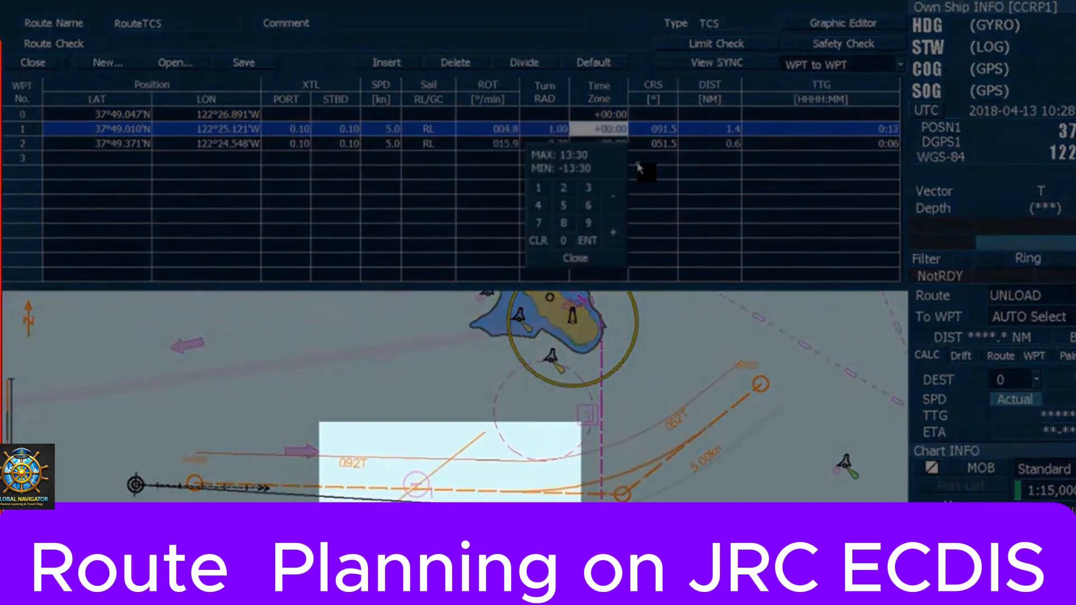
pyautogui.click(580, 256)
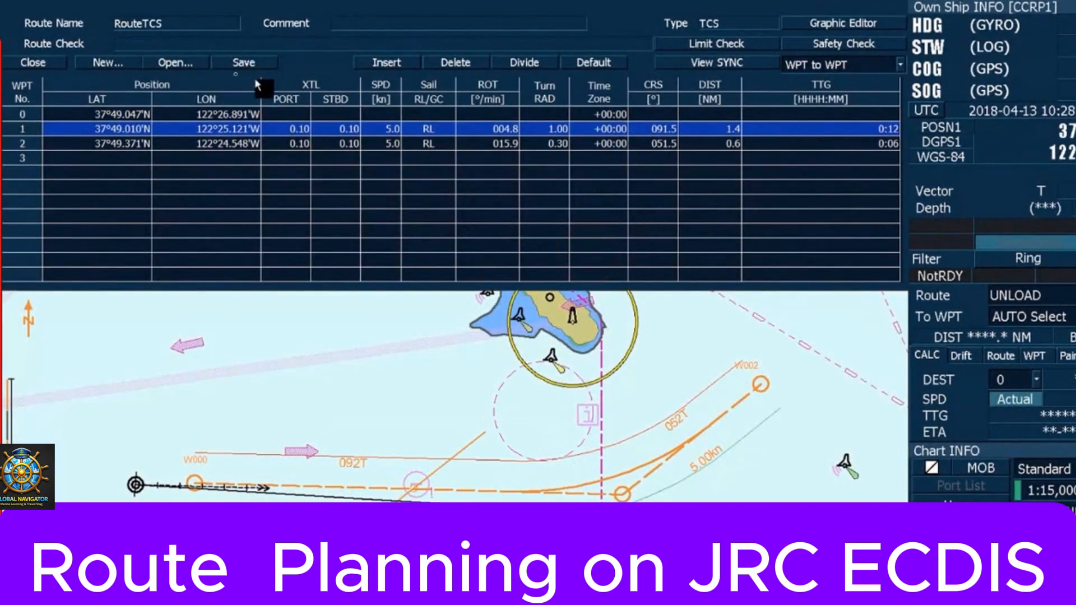
# Open the Normal-type route Alcatraz.rtn without saving the RouteTCS changes, and open waypoint 9's arrival radius for editing.
pyautogui.click(185, 63)
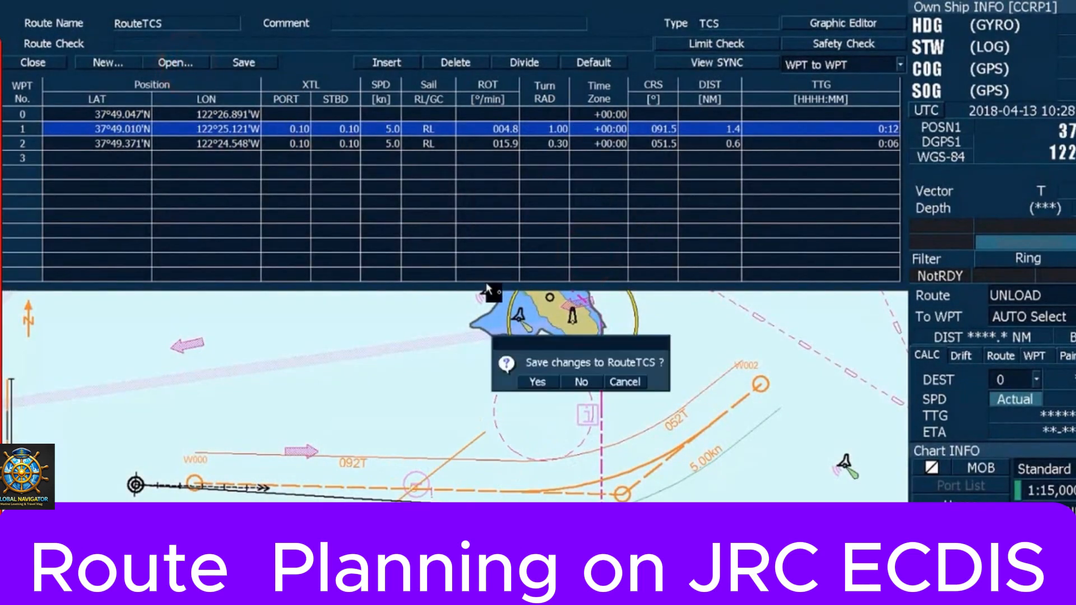
pyautogui.click(595, 382)
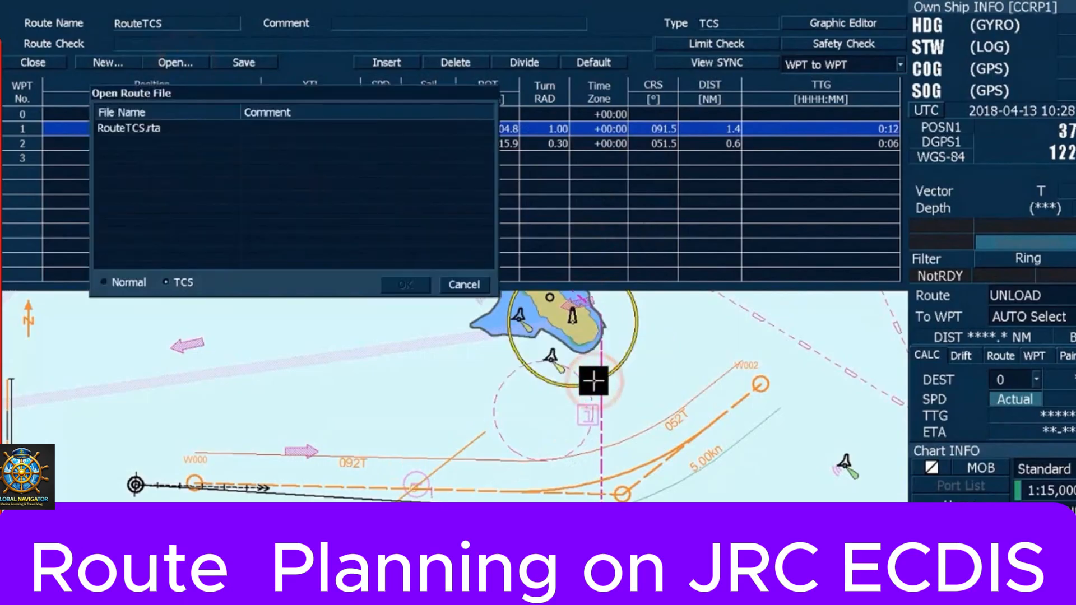
pyautogui.click(133, 287)
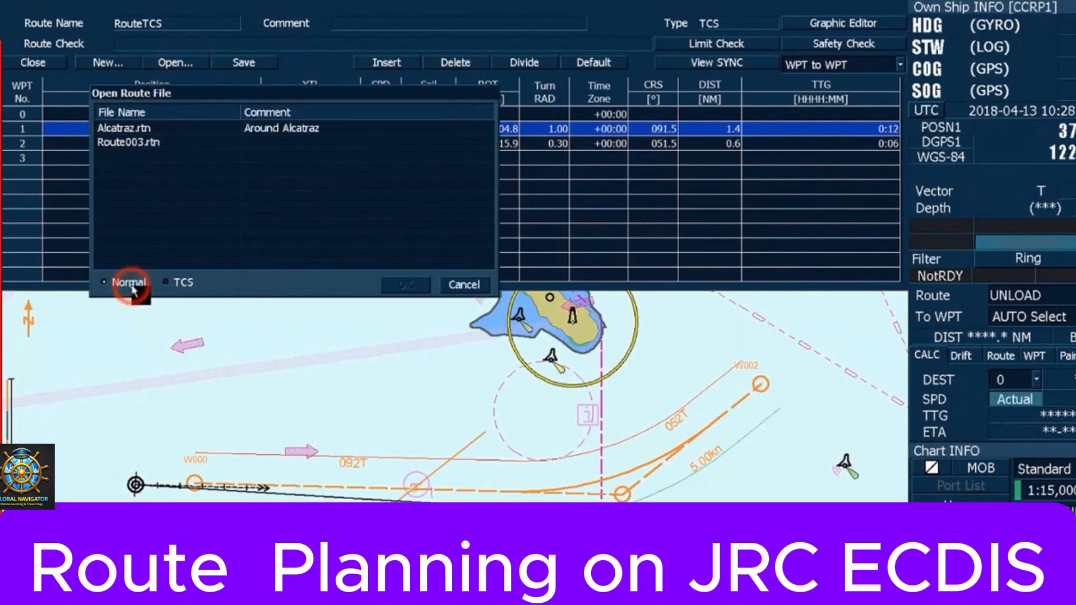
pyautogui.click(149, 130)
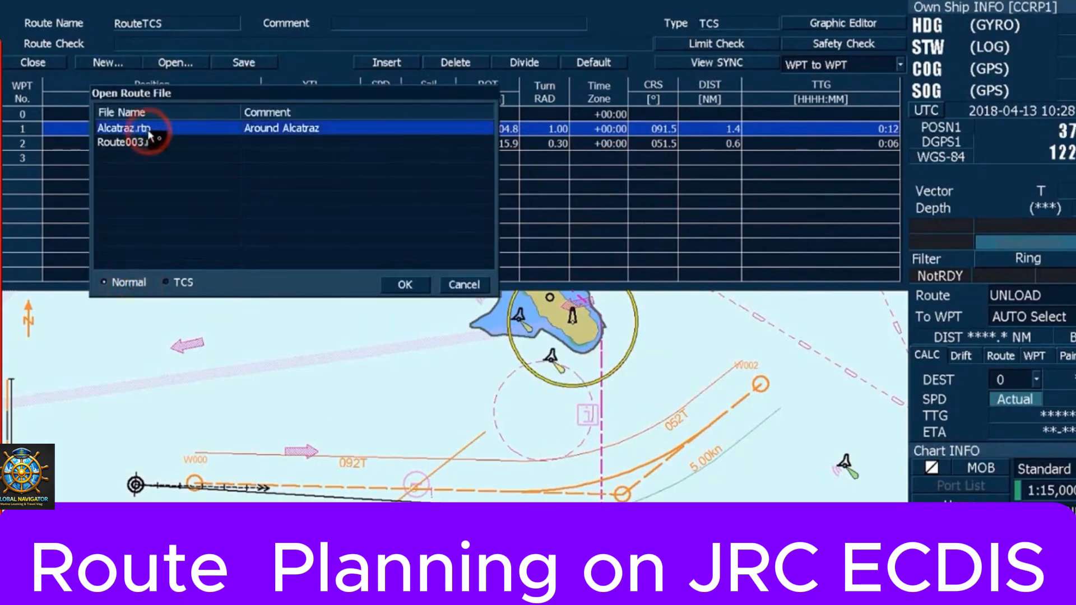
pyautogui.click(406, 285)
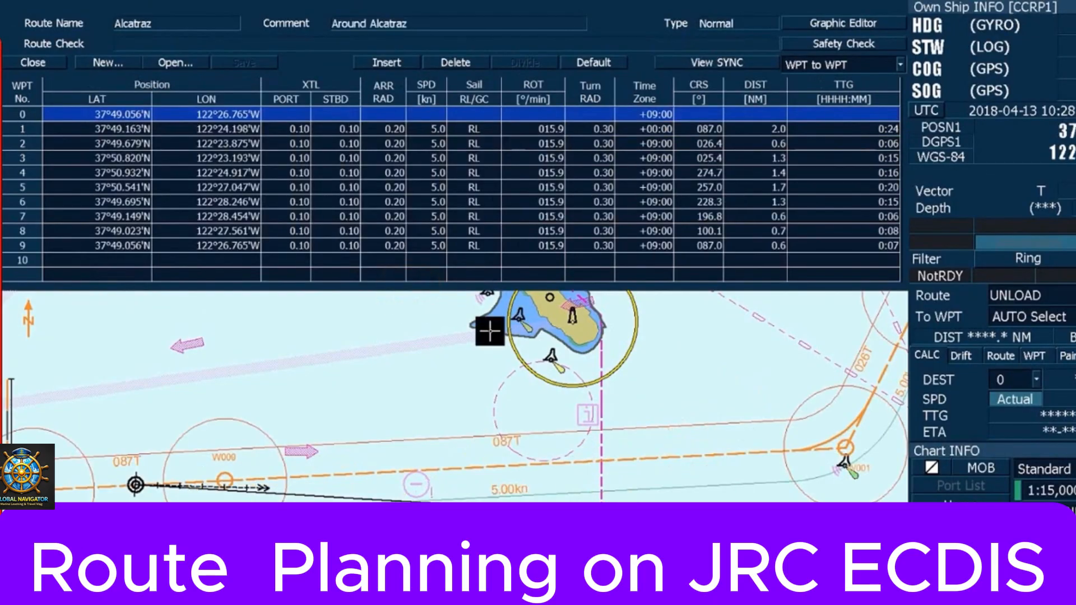
pyautogui.click(401, 251)
pyautogui.click(401, 251)
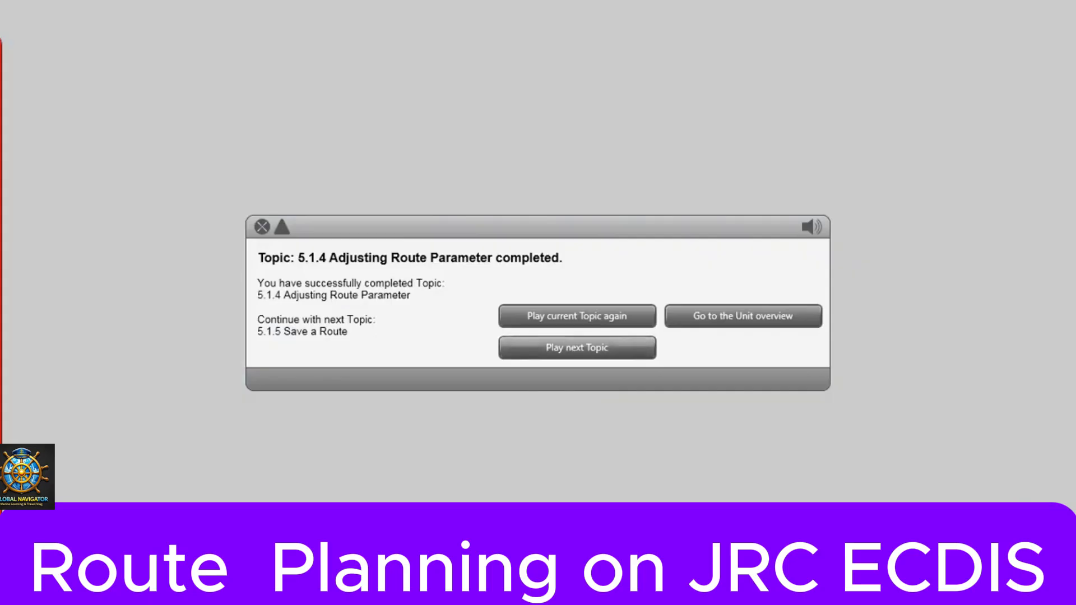
# Start training topic 5.1.5 Save a Route, followed by topic 5.2.1 Load an Existing Route from the Manage Route unit.
pyautogui.click(893, 591)
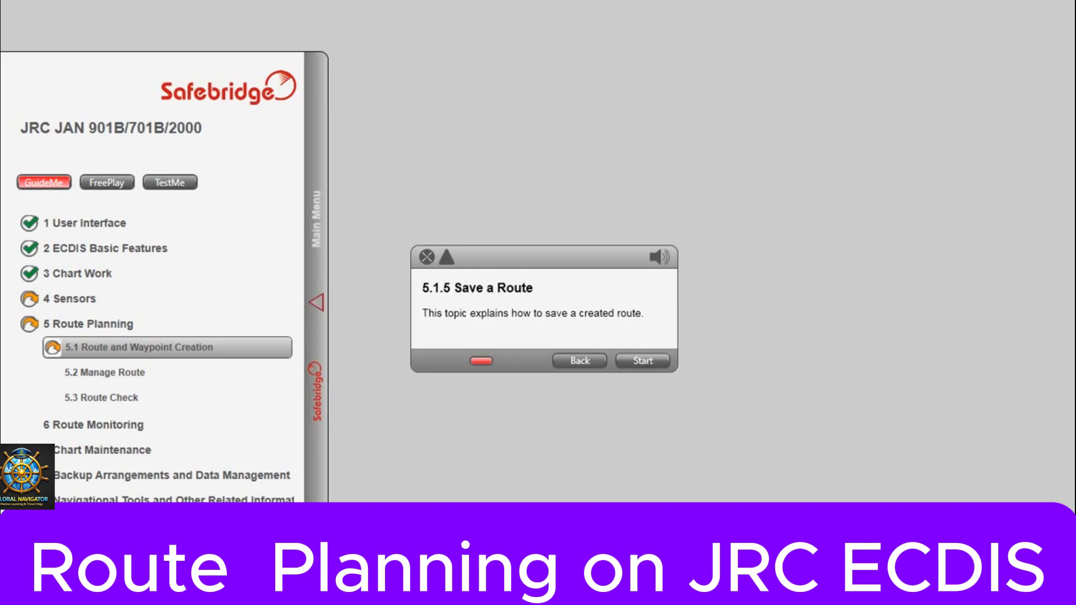
pyautogui.click(643, 361)
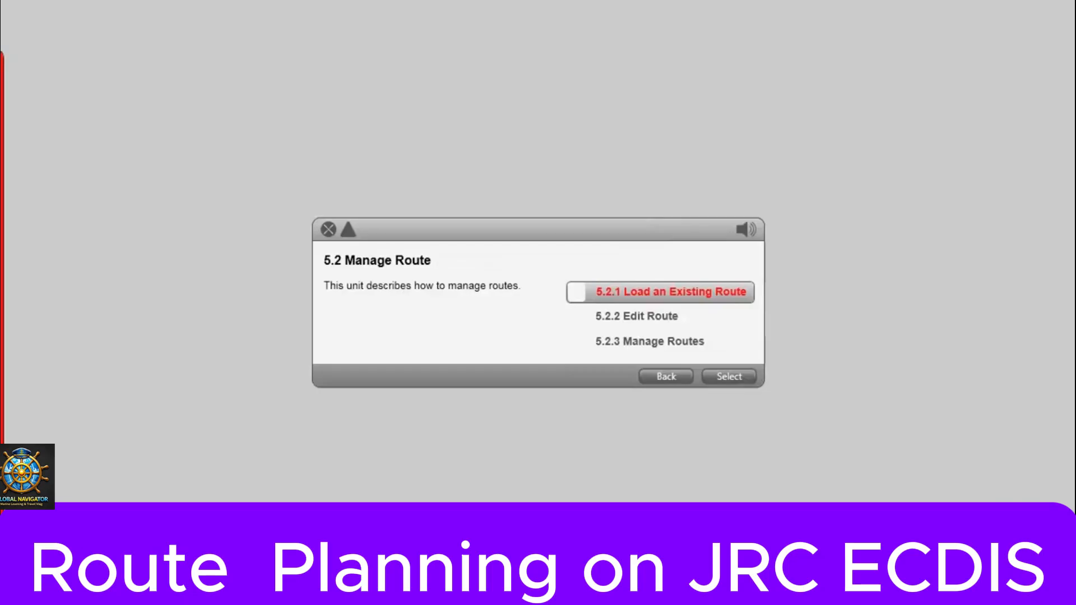
pyautogui.click(729, 376)
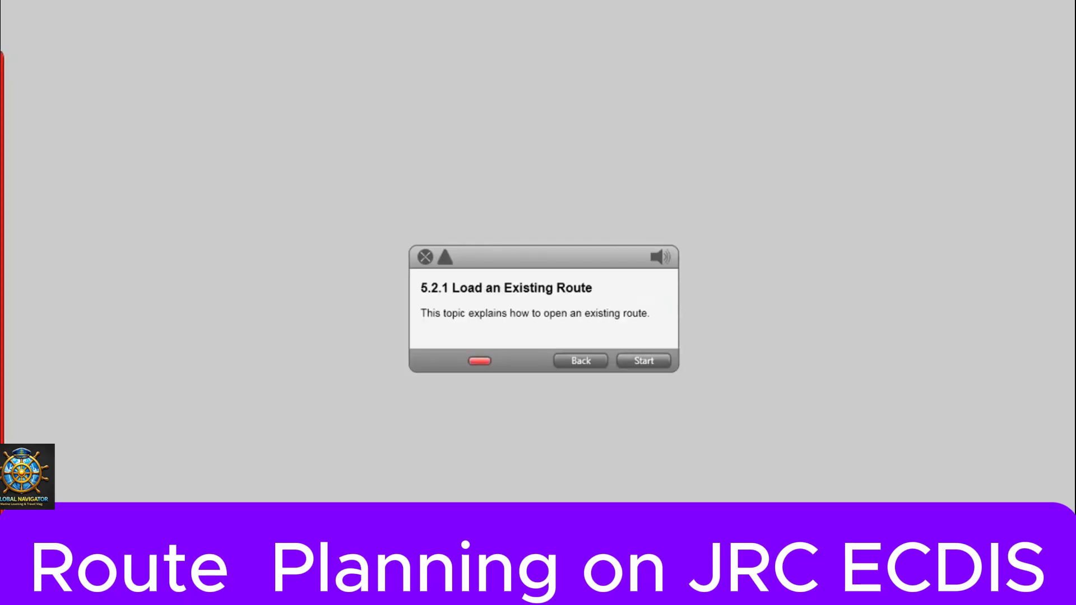
pyautogui.click(644, 361)
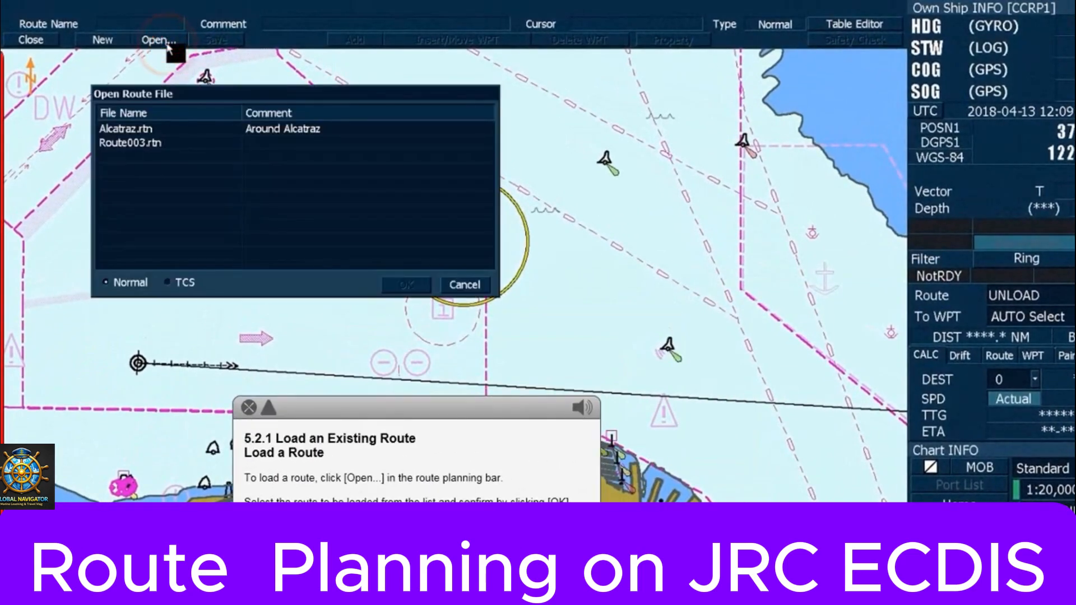
# Load the route Alcatraz.rtn and continue with training topic 5.2.2 Edit Route.
pyautogui.click(158, 128)
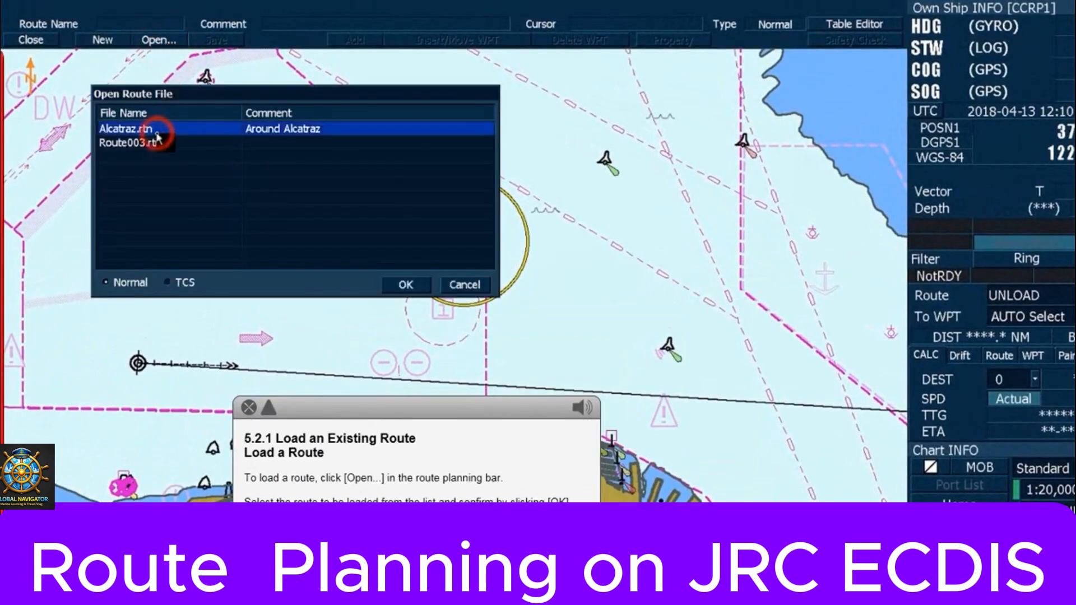
pyautogui.click(411, 285)
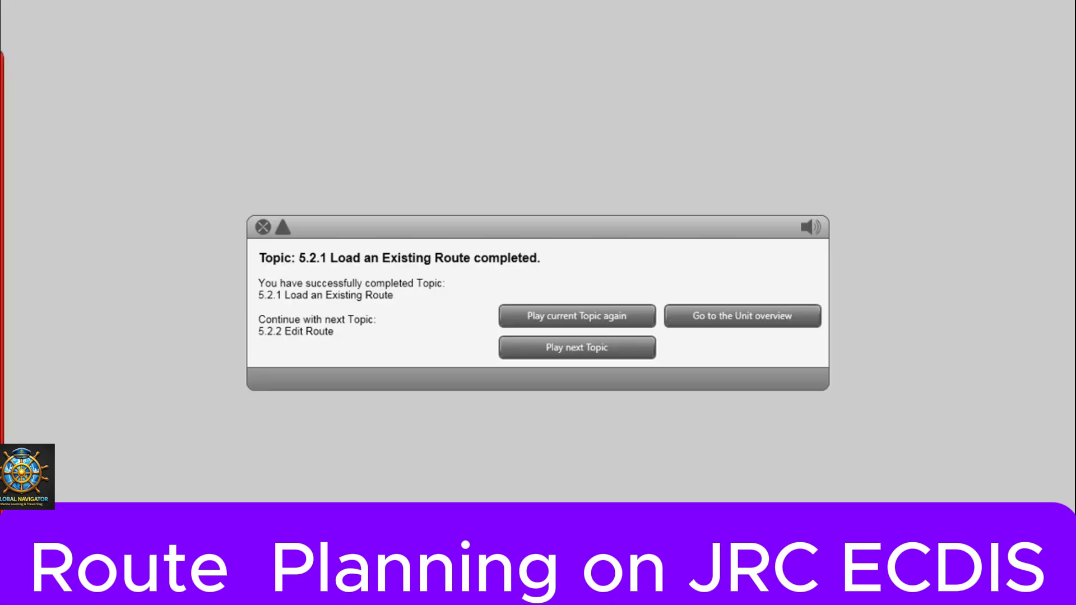
pyautogui.click(577, 347)
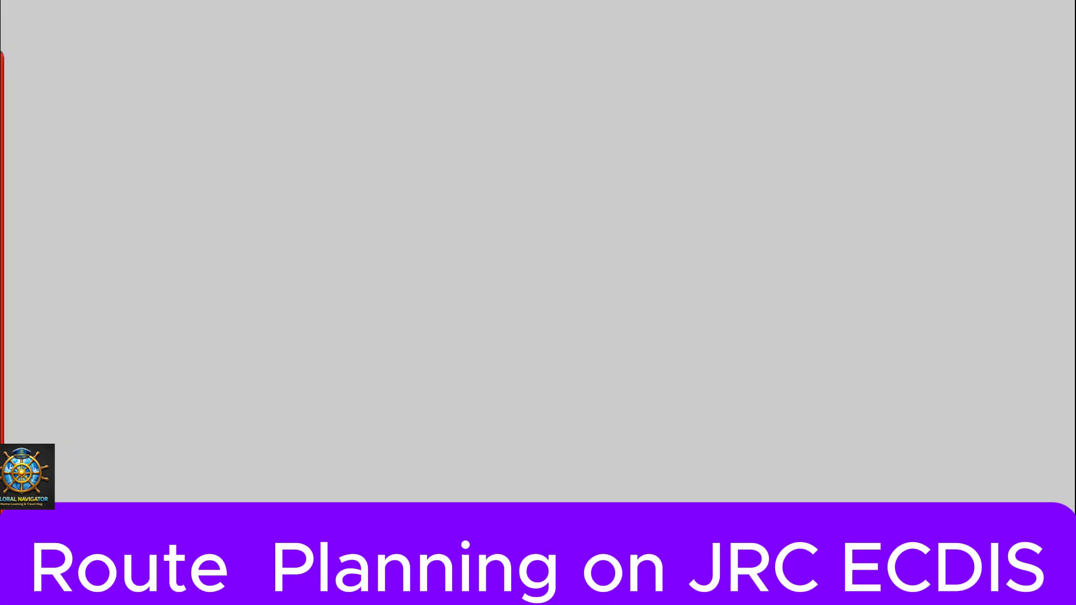
pyautogui.click(722, 355)
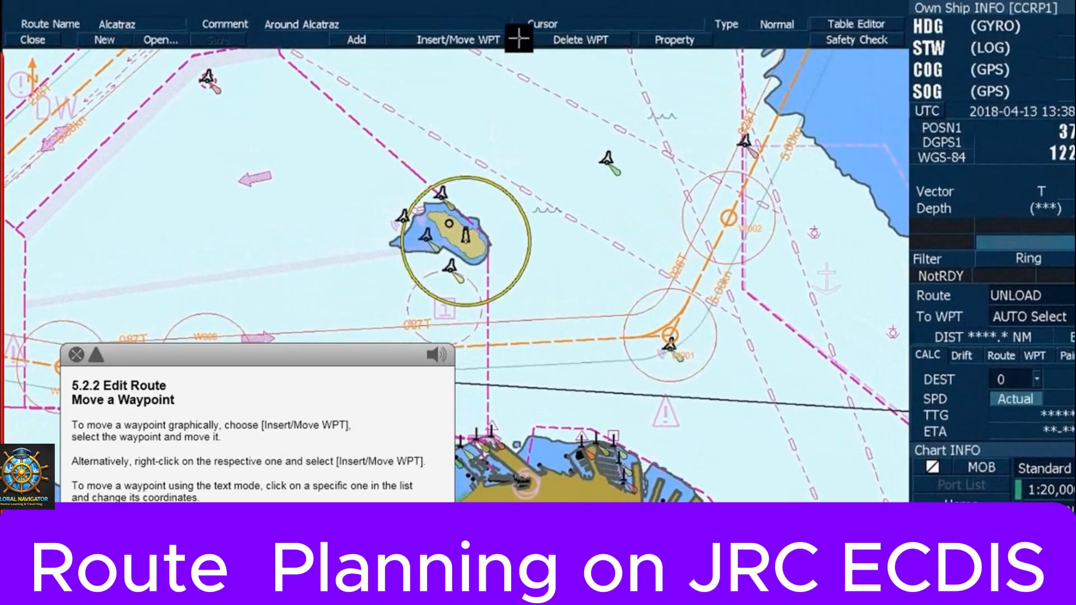
# Move waypoint 1 on the chart to the southeast, and move it again northwest to about 37°49.29'N, 122°24.37'W.
pyautogui.click(516, 38)
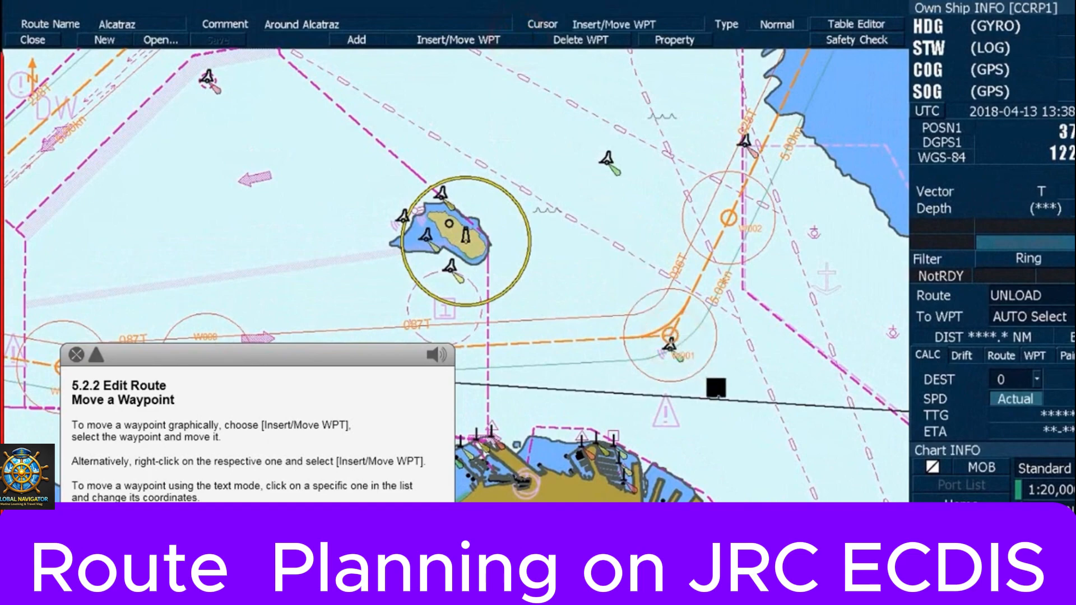
pyautogui.click(723, 396)
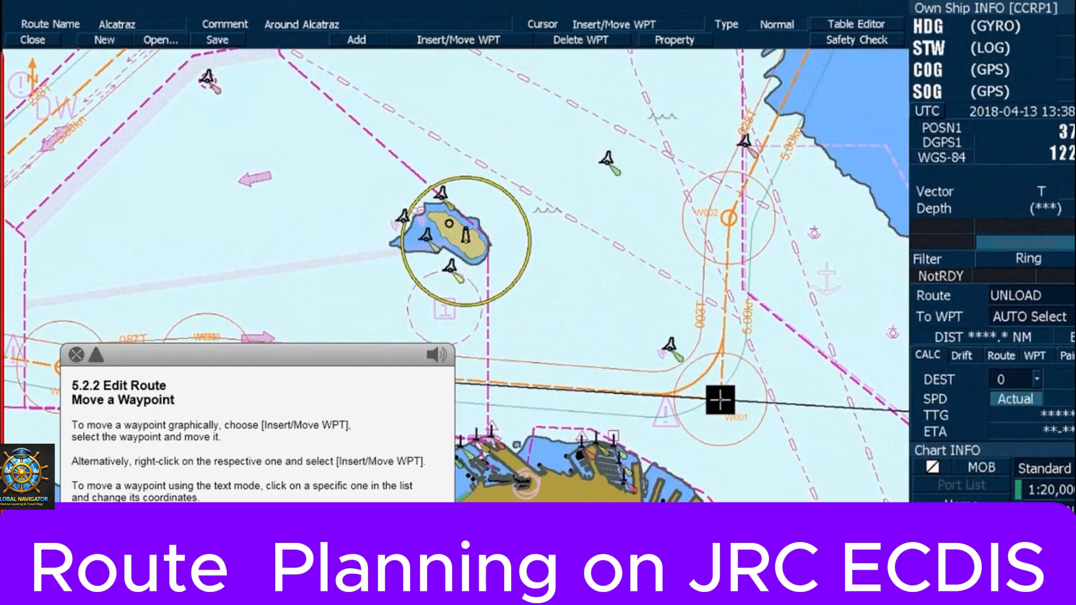
pyautogui.rightClick(720, 400)
pyautogui.click(775, 480)
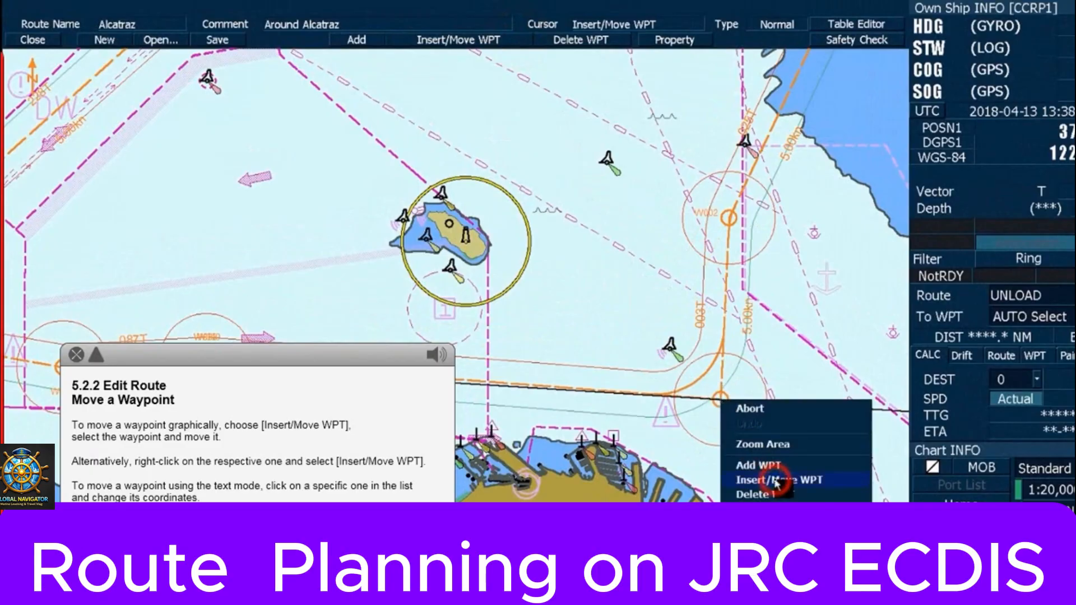
pyautogui.click(724, 396)
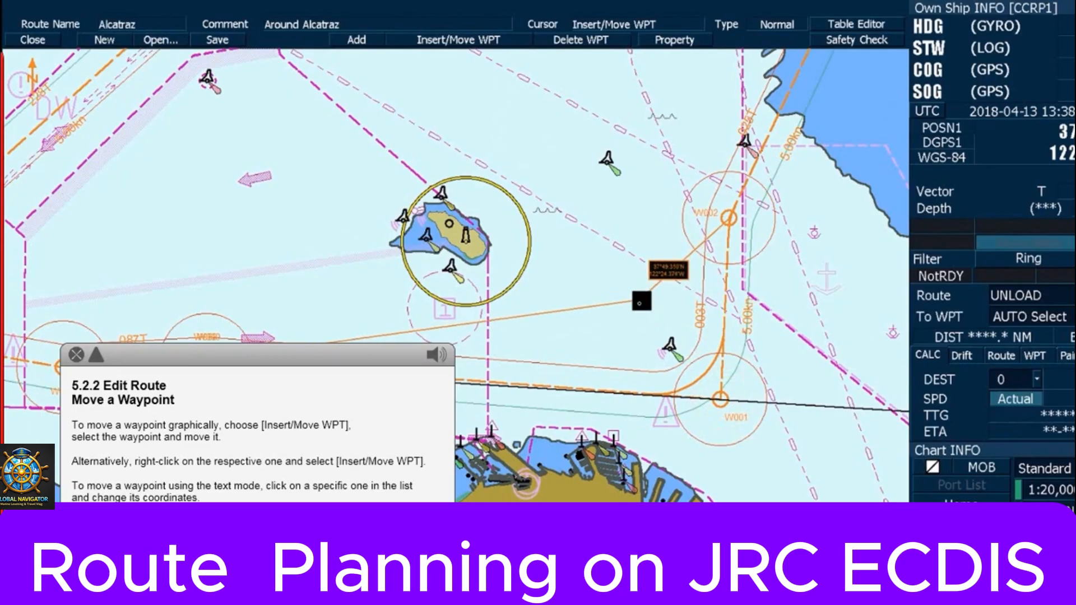
pyautogui.click(639, 306)
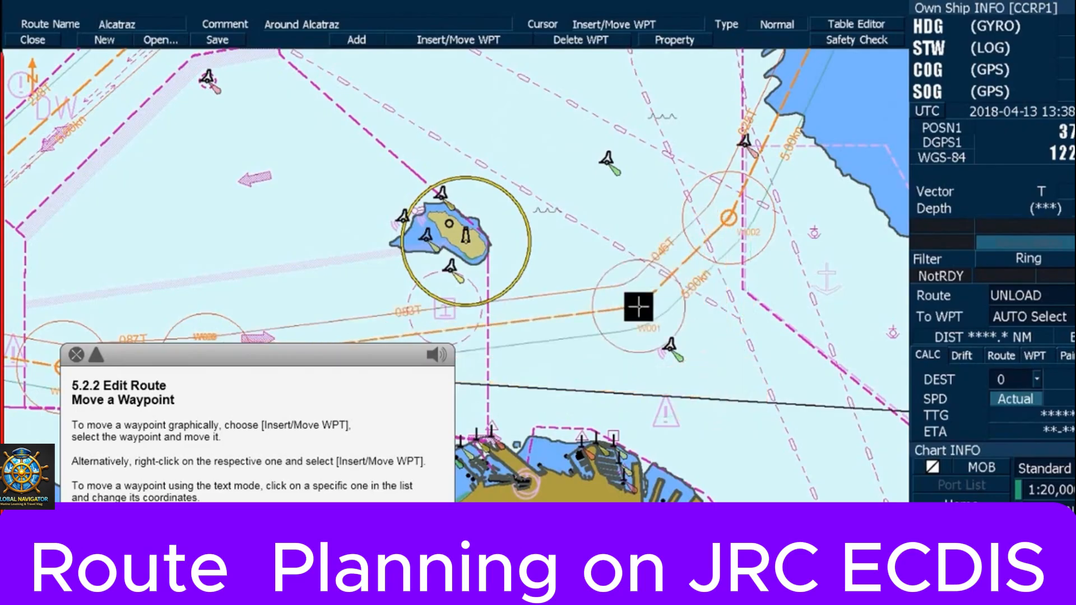
# Switch the Alcatraz route to table mode and open waypoint 1's longitude for editing.
pyautogui.click(876, 25)
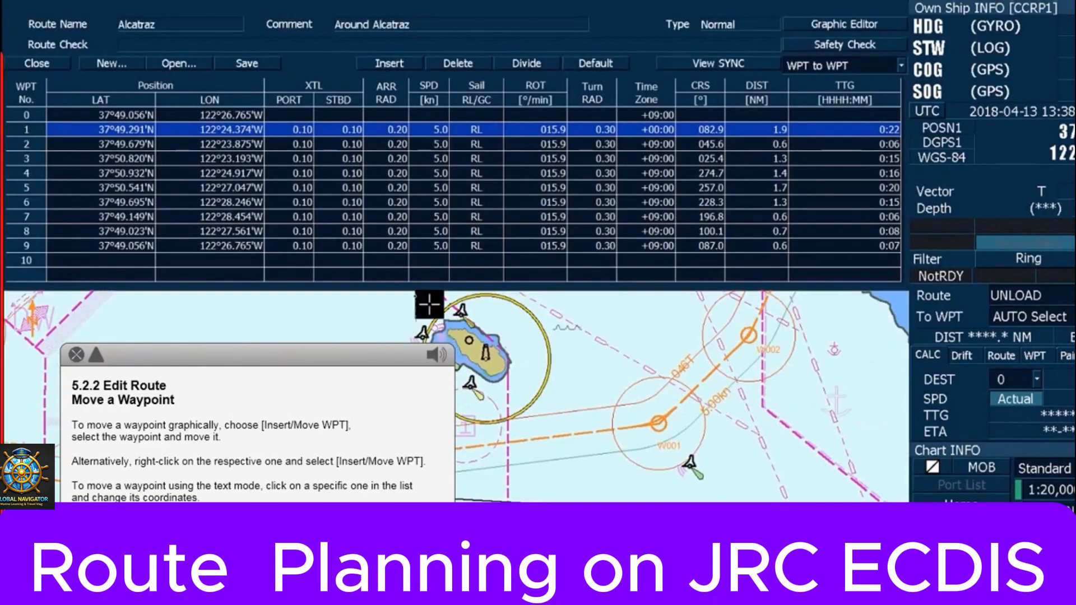
pyautogui.click(227, 130)
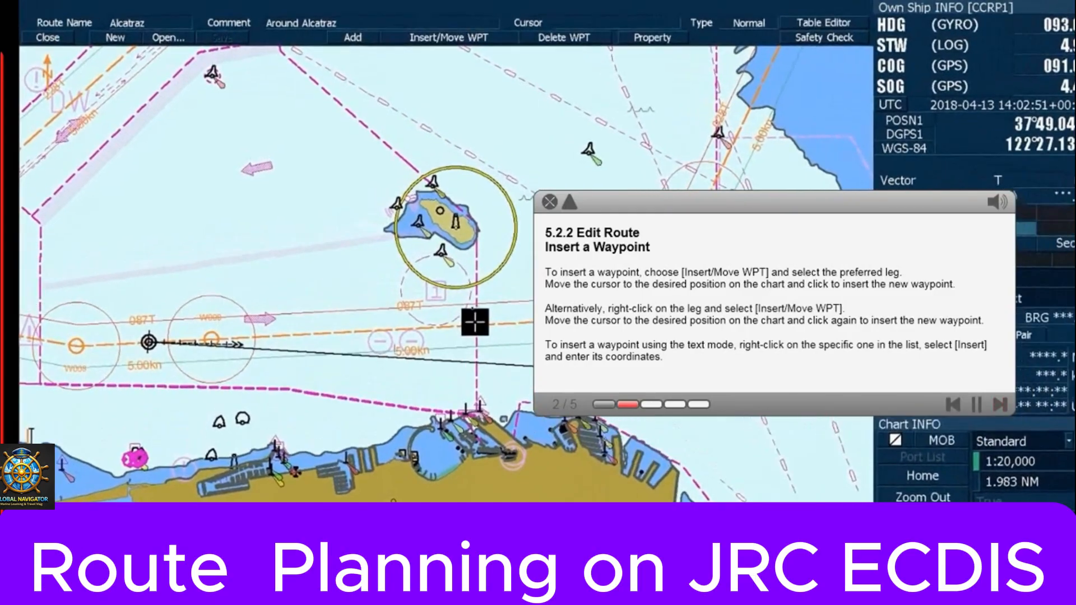
# Start inserting a new waypoint on the chart in the leg between waypoints 0 and 1.
pyautogui.click(512, 44)
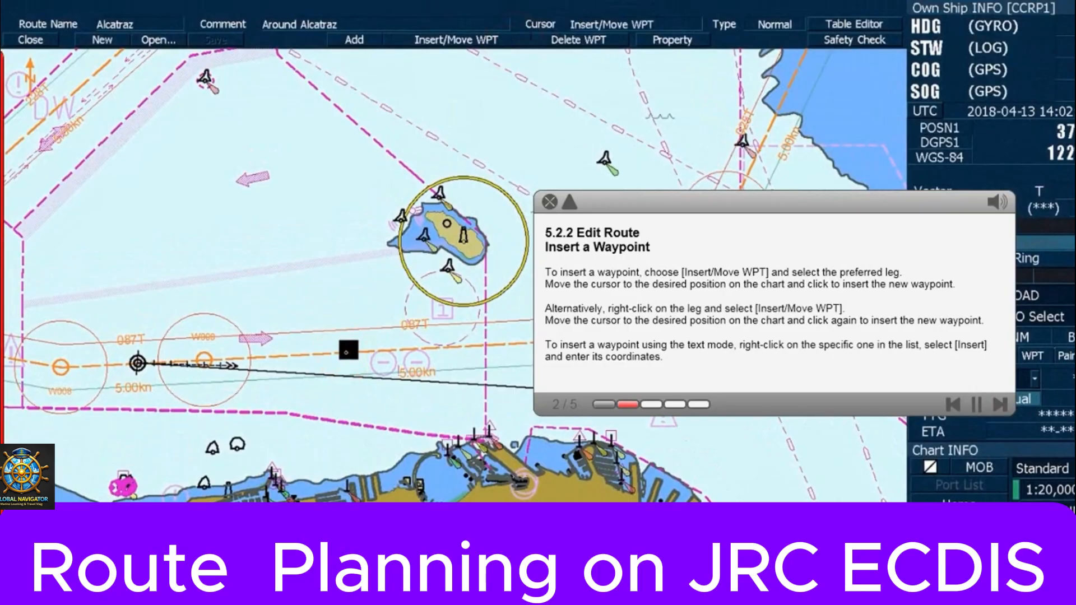
pyautogui.click(388, 356)
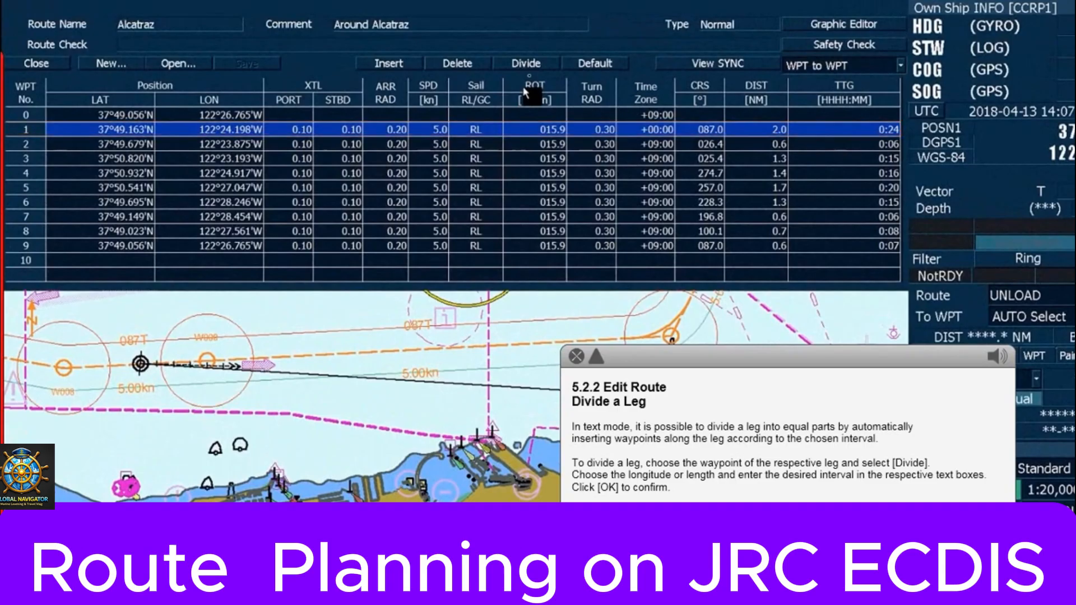
# Divide the leg between waypoints 0 and 1 by length, with an interval of 1.0 NM.
pyautogui.click(536, 68)
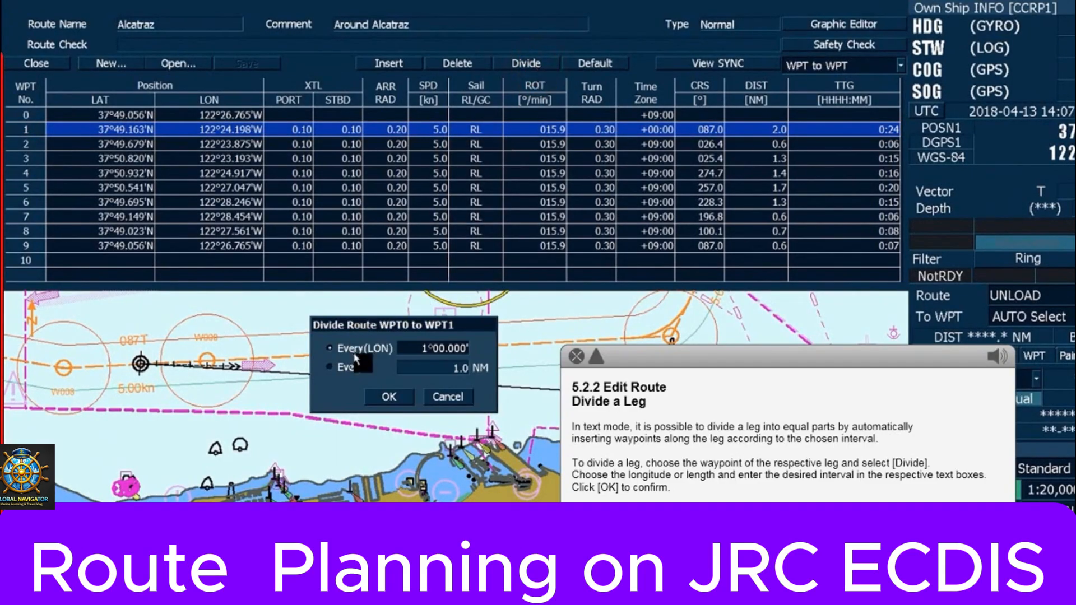
pyautogui.click(350, 374)
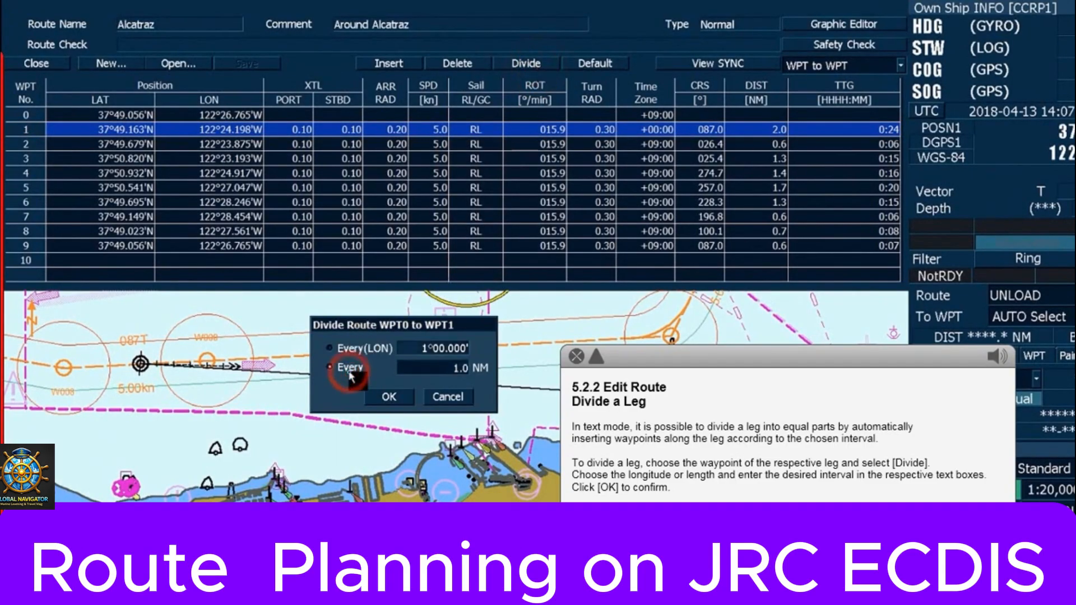
pyautogui.click(403, 398)
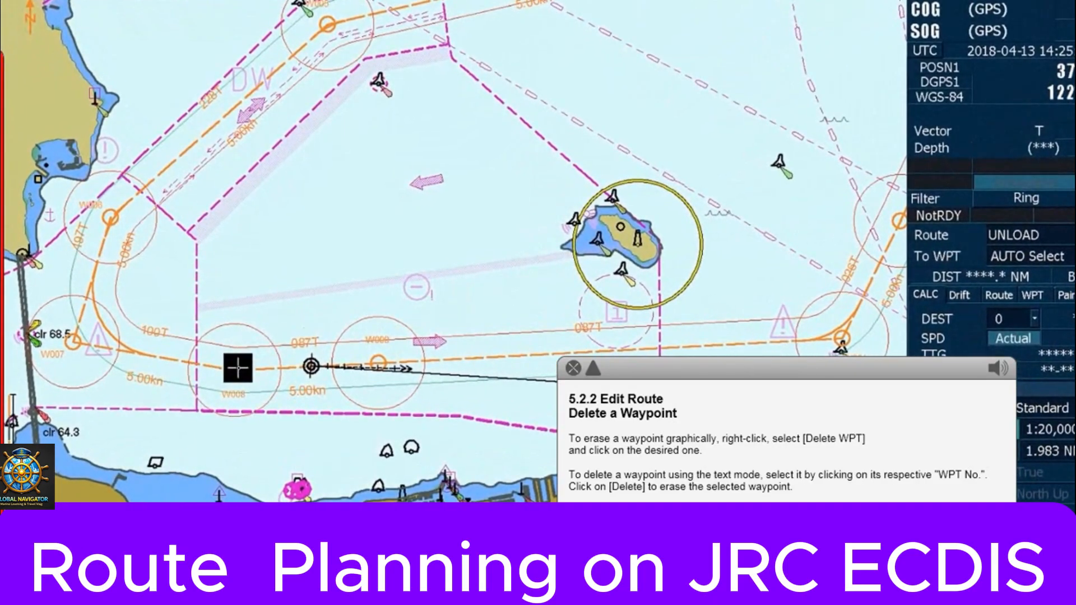
# Delete waypoint 8 from the Alcatraz route directly on the chart and switch to table mode.
pyautogui.rightClick(238, 368)
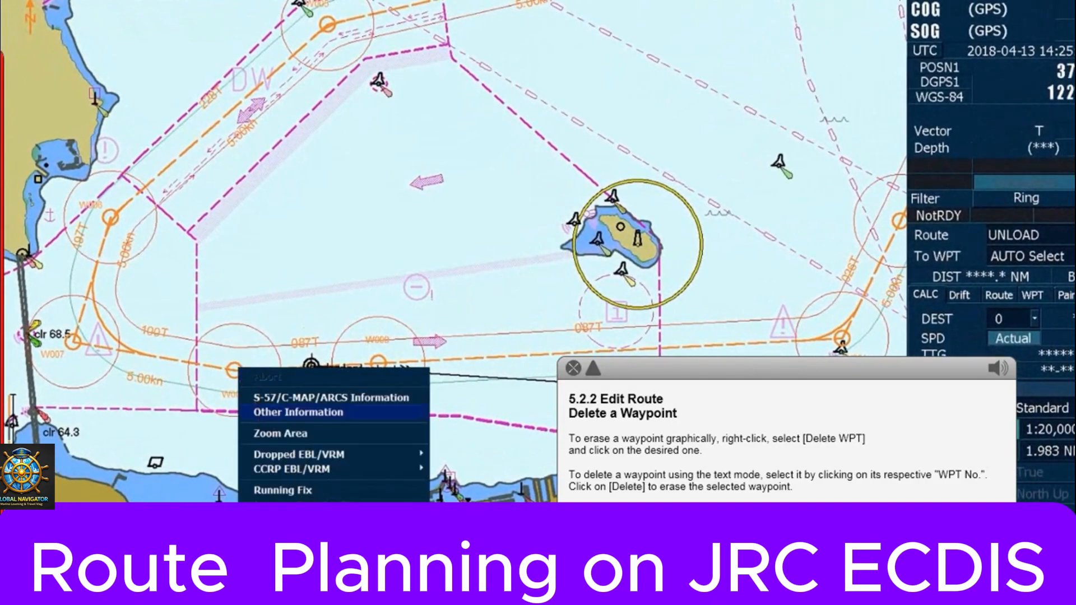
pyautogui.click(294, 549)
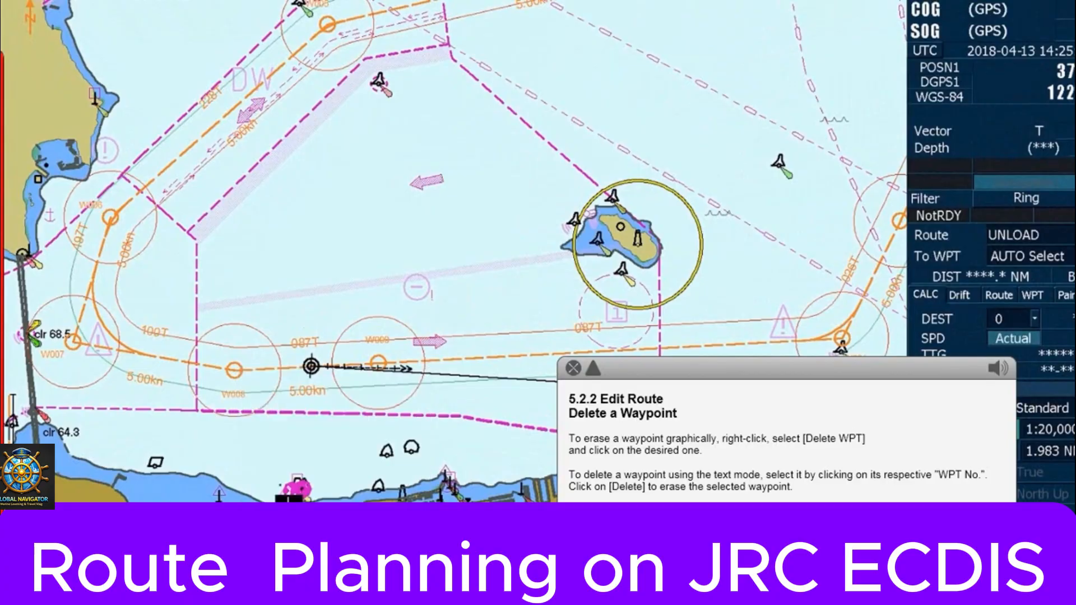
pyautogui.click(234, 369)
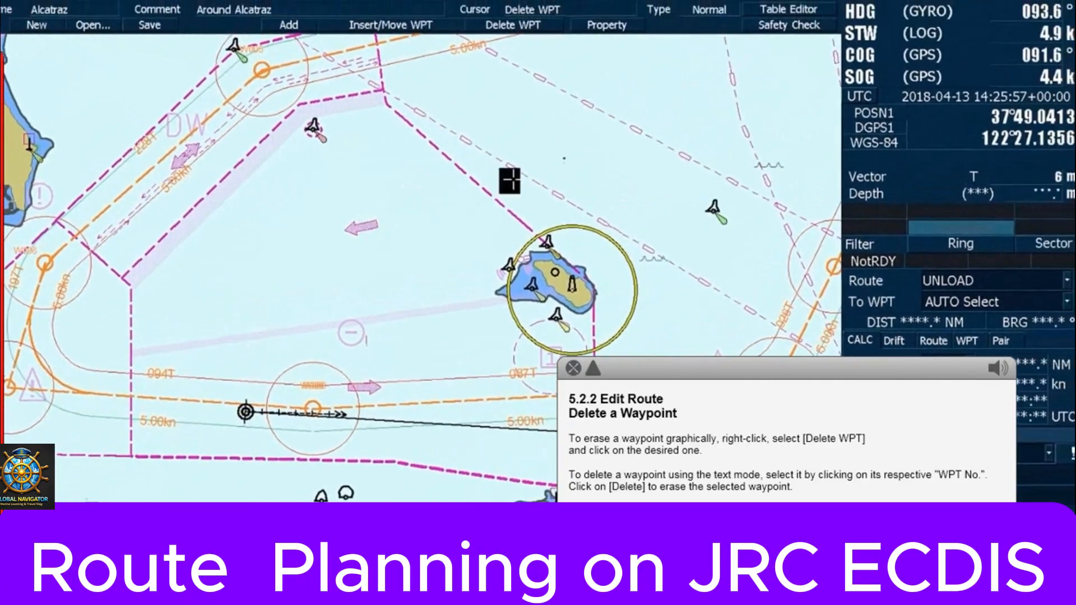
pyautogui.click(791, 28)
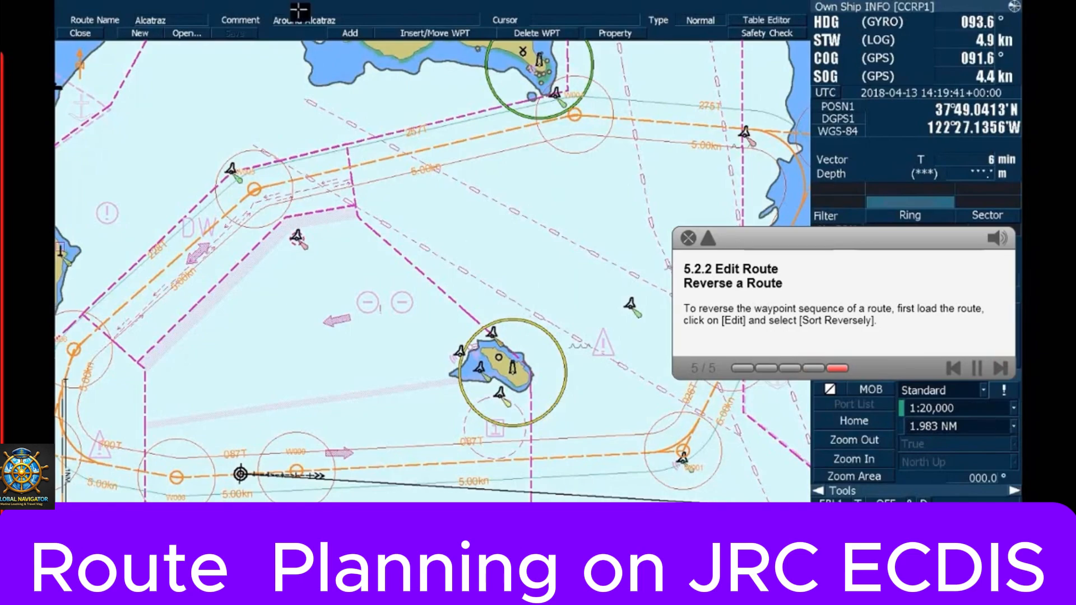
# Reverse the waypoint sequence of the Alcatraz route and continue with training topic 5.2.3 Manage Routes.
pyautogui.moveTo(216, 6)
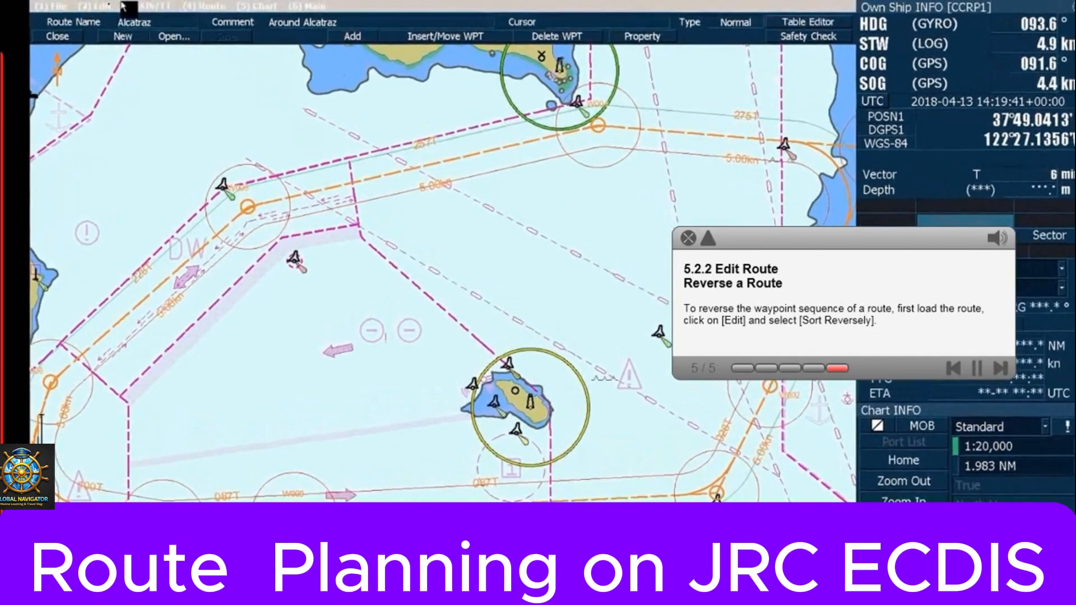
pyautogui.click(96, 6)
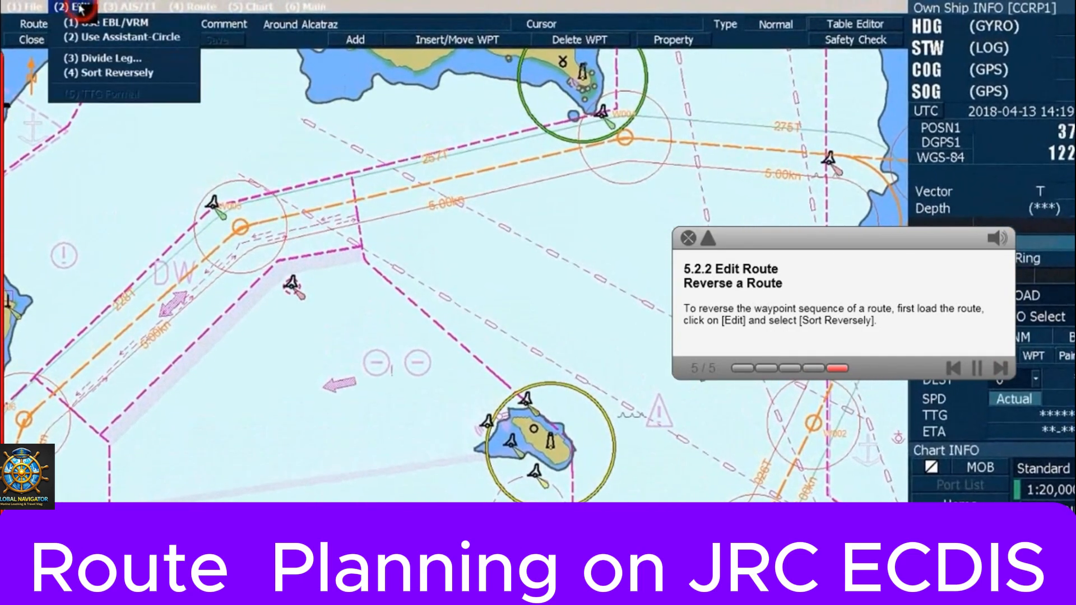
pyautogui.click(140, 78)
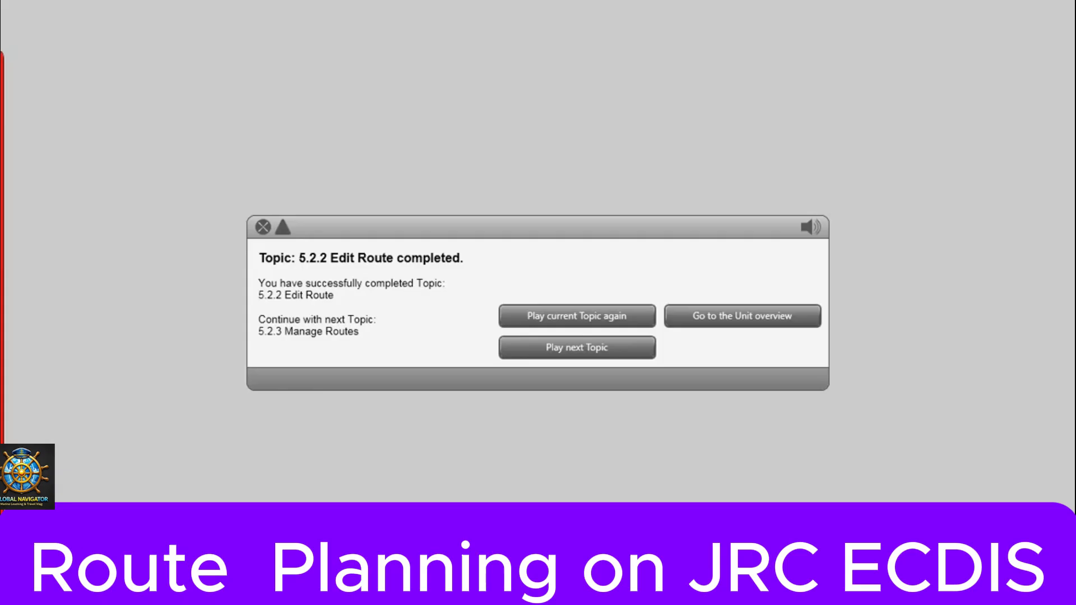
pyautogui.click(577, 347)
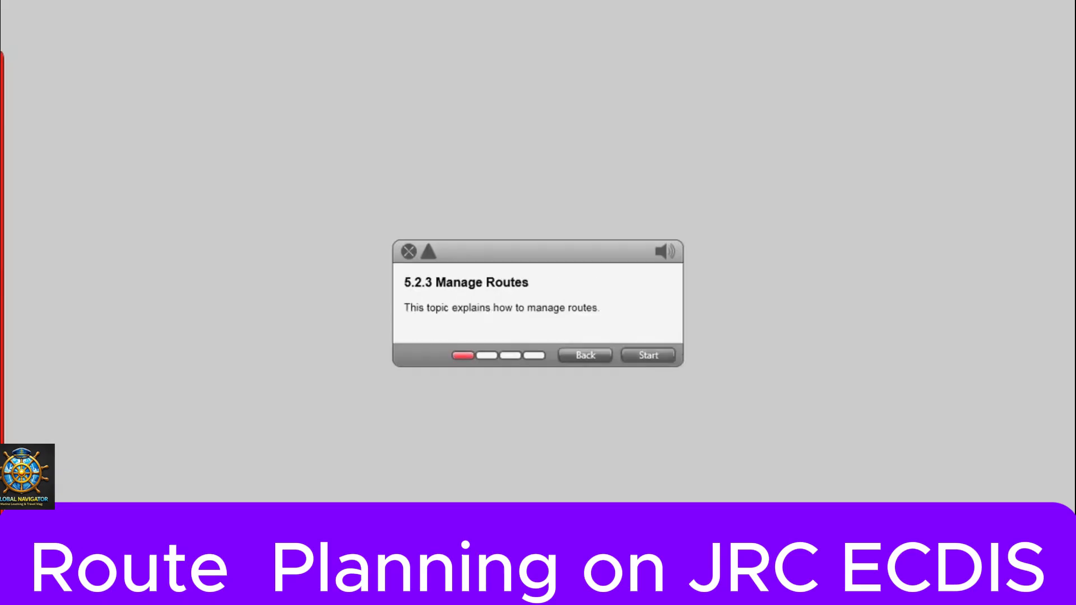
pyautogui.click(648, 356)
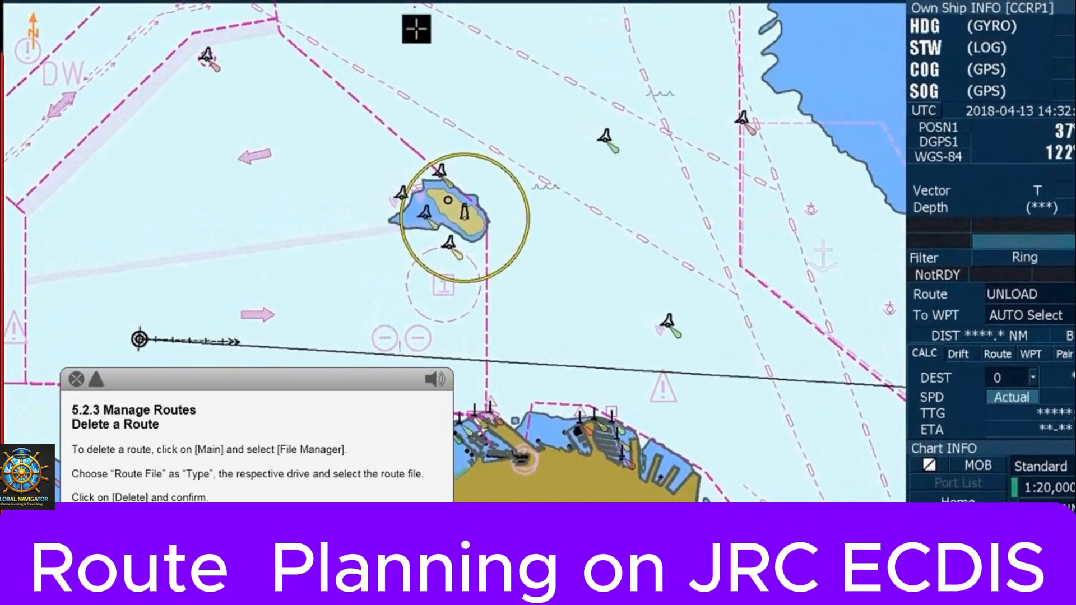
# Open the File Manager with Route File as the type and Local Disk as the source drive.
pyautogui.click(398, 6)
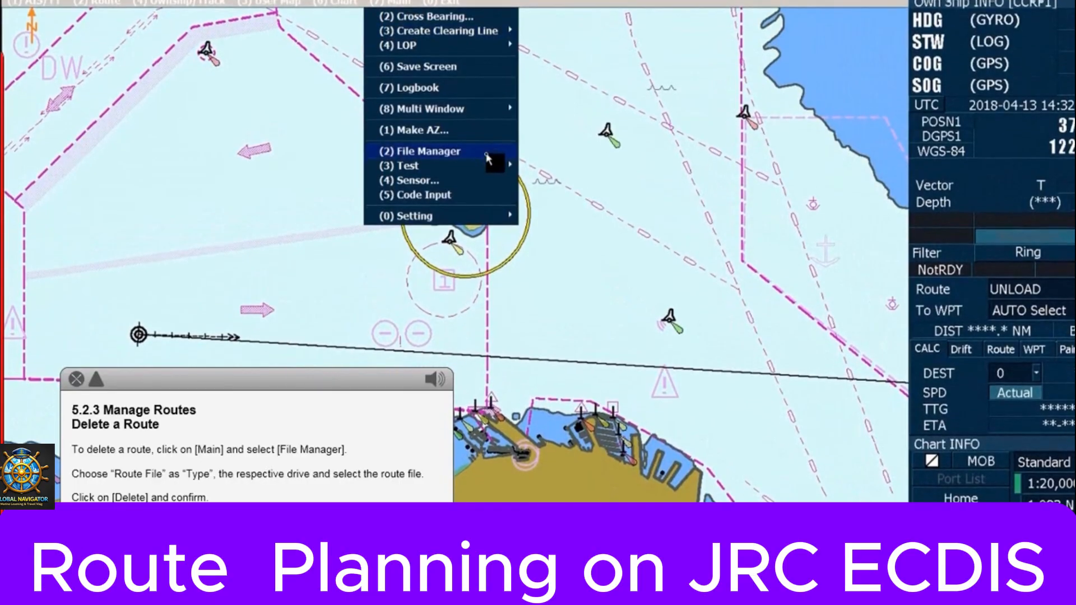
pyautogui.click(486, 162)
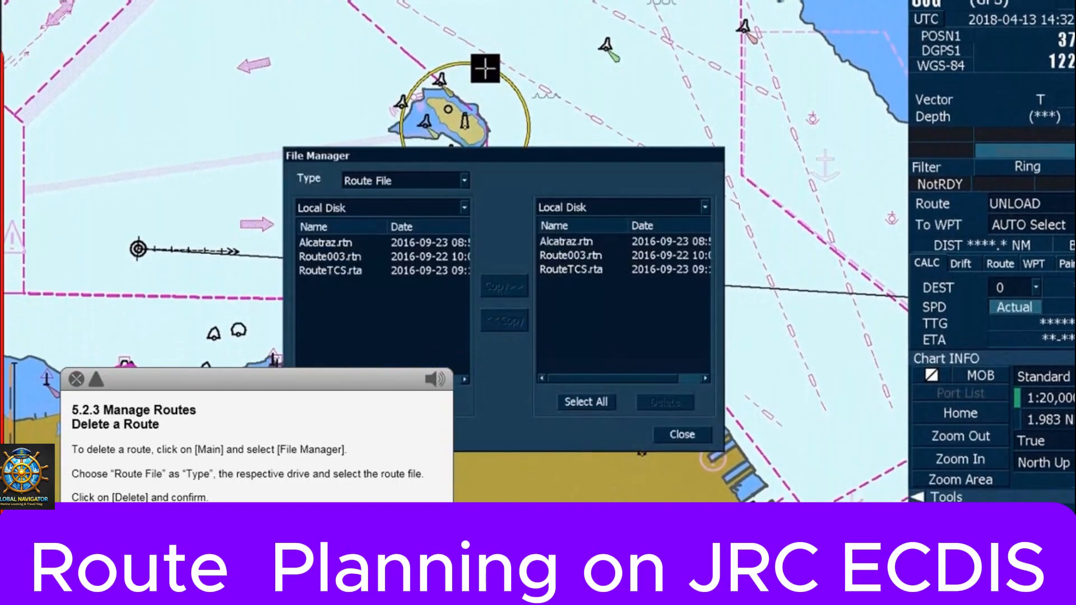
pyautogui.click(462, 183)
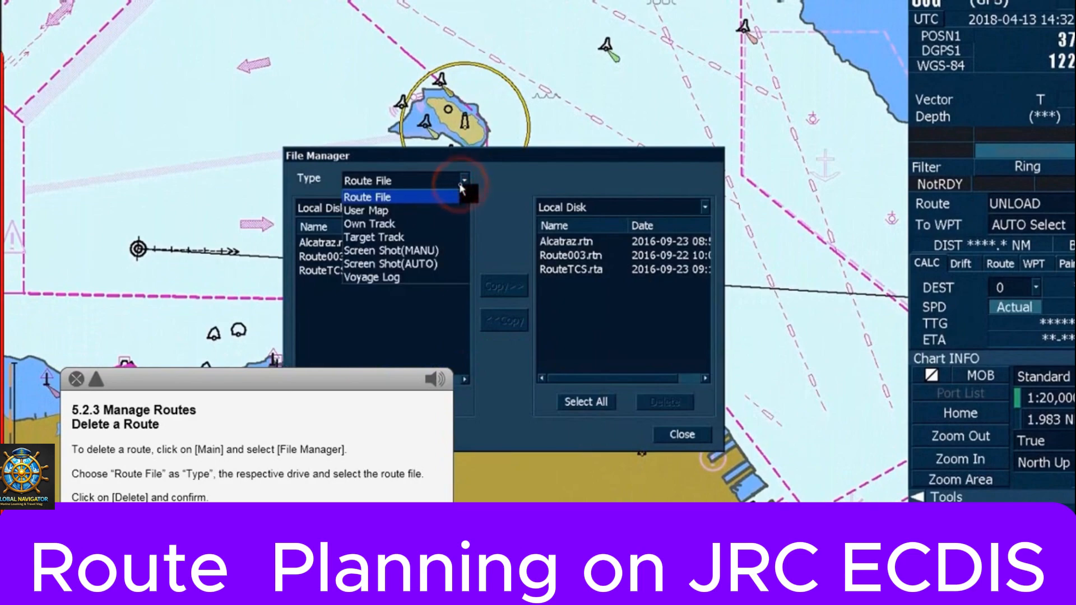
pyautogui.click(453, 198)
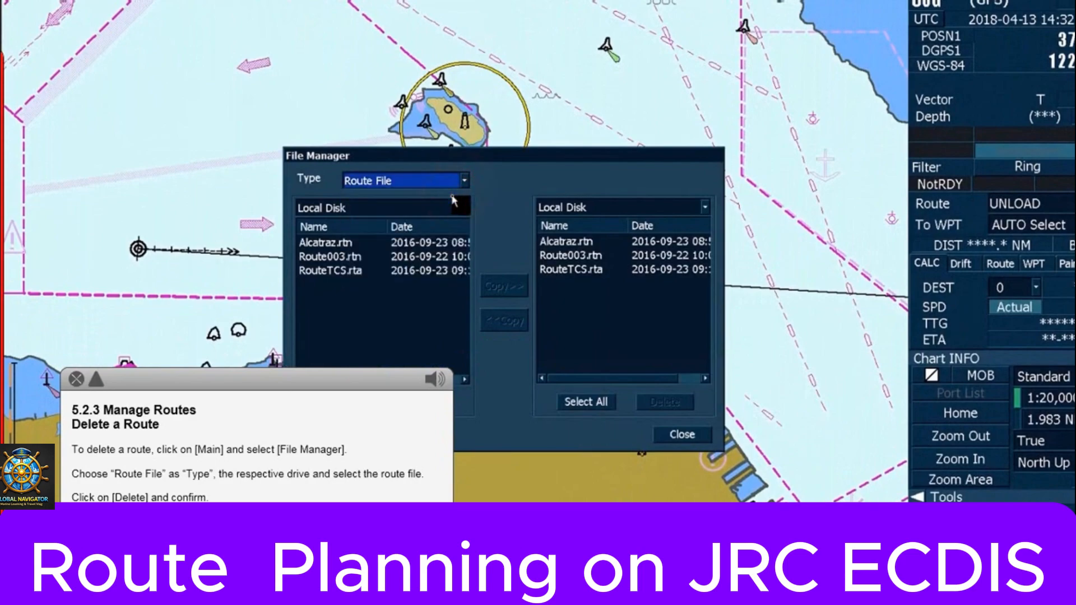
pyautogui.click(455, 211)
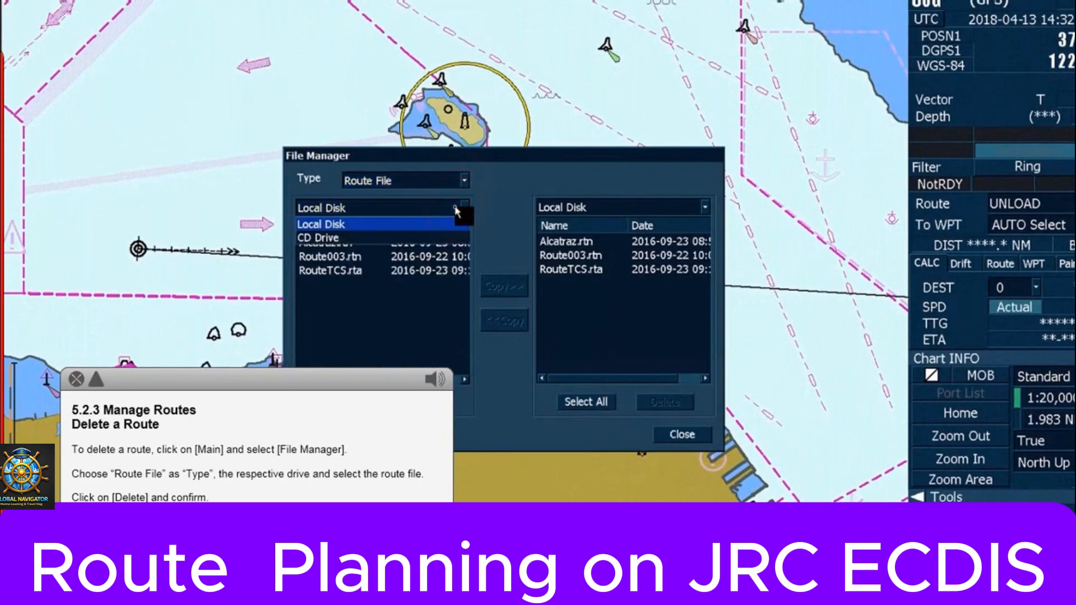
pyautogui.click(455, 211)
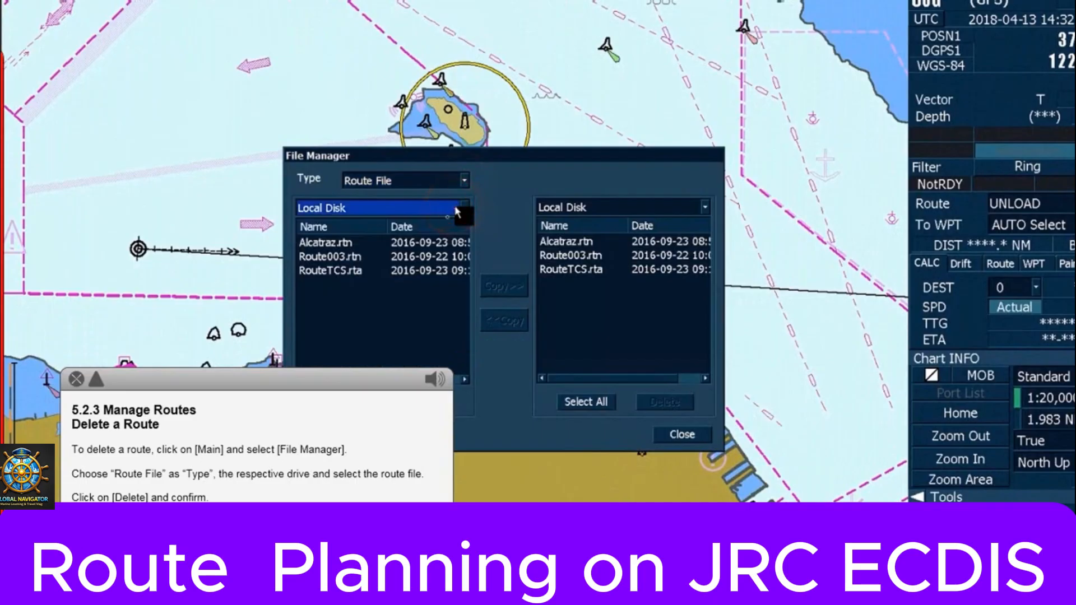
# Delete the route file RouteTCS.rta from the Local Disk.
pyautogui.click(340, 274)
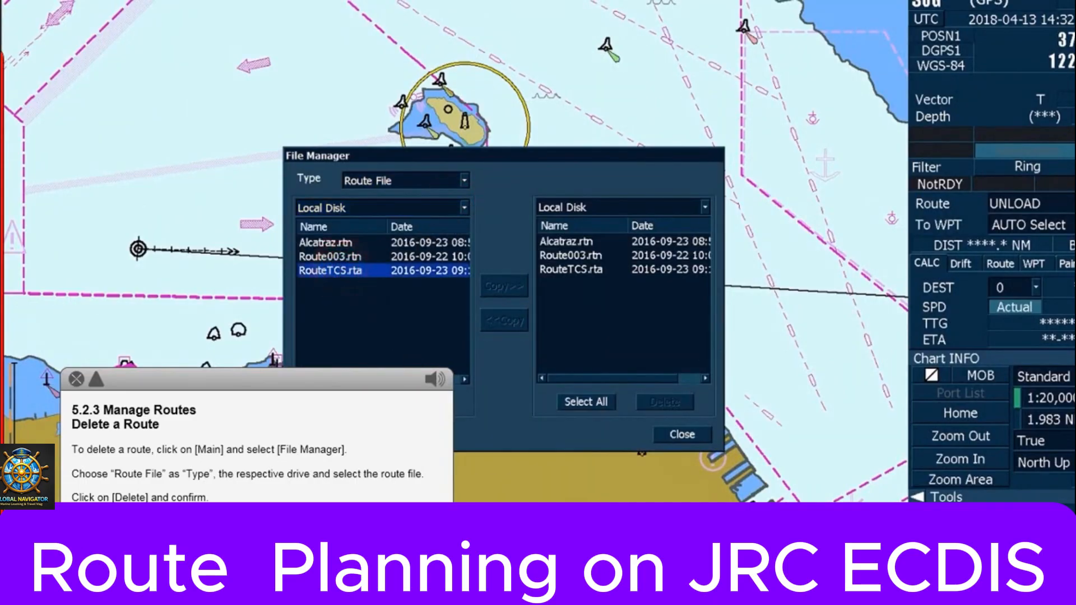
pyautogui.click(424, 402)
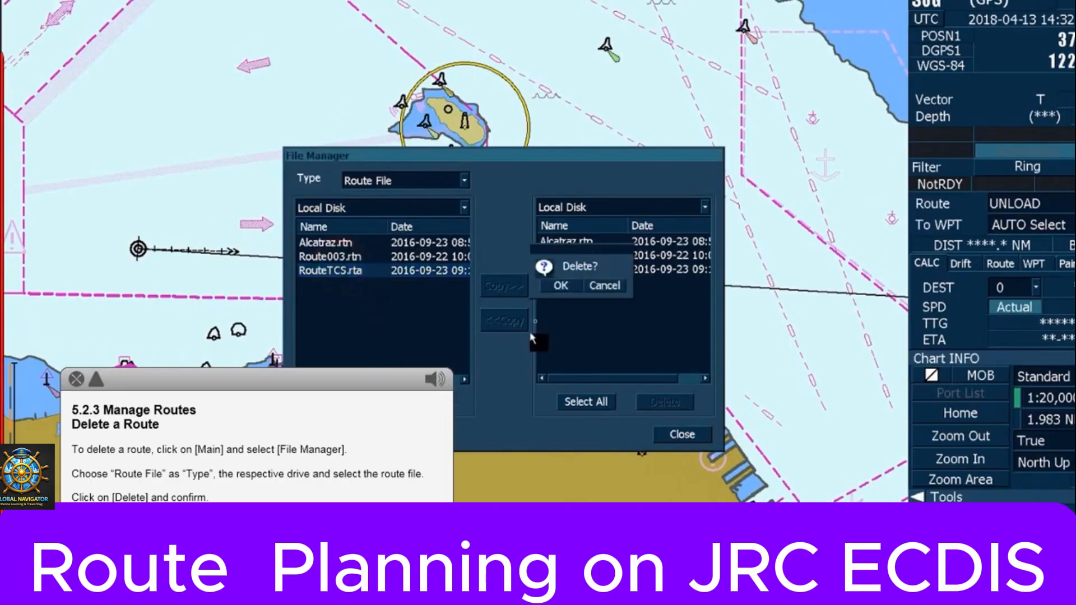
pyautogui.click(560, 286)
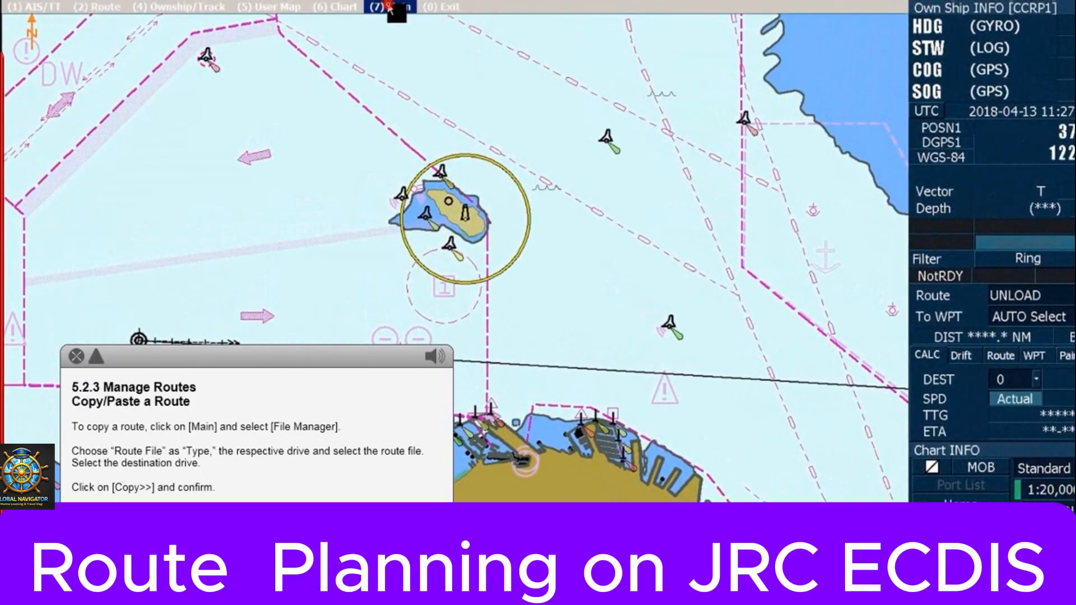
# Copy the route file Route003.rtn from the CD Drive to the Local Disk with the File Manager.
pyautogui.click(389, 7)
pyautogui.click(455, 159)
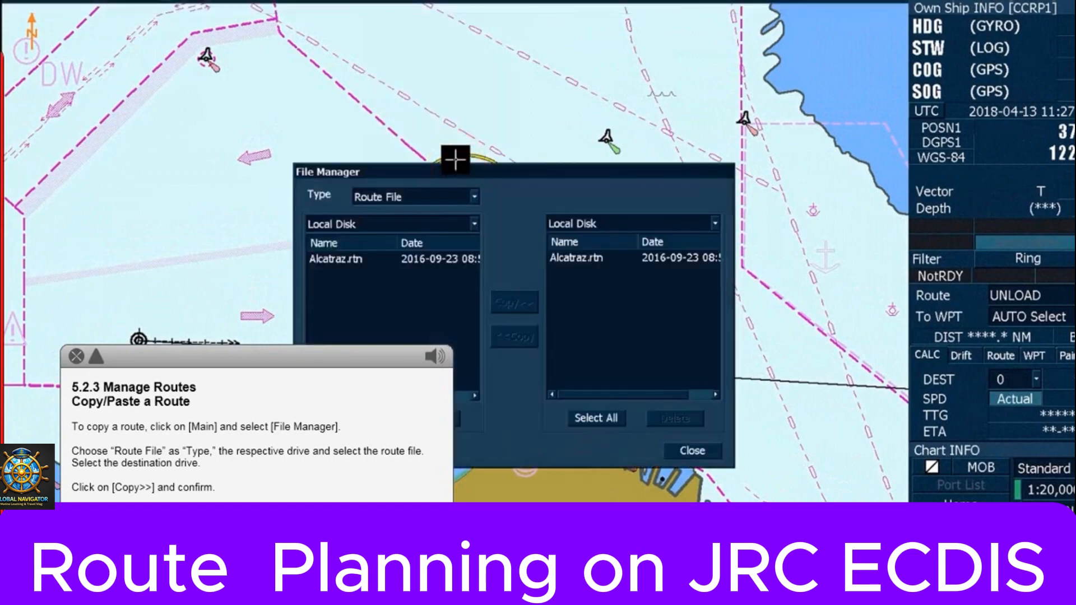
pyautogui.click(469, 220)
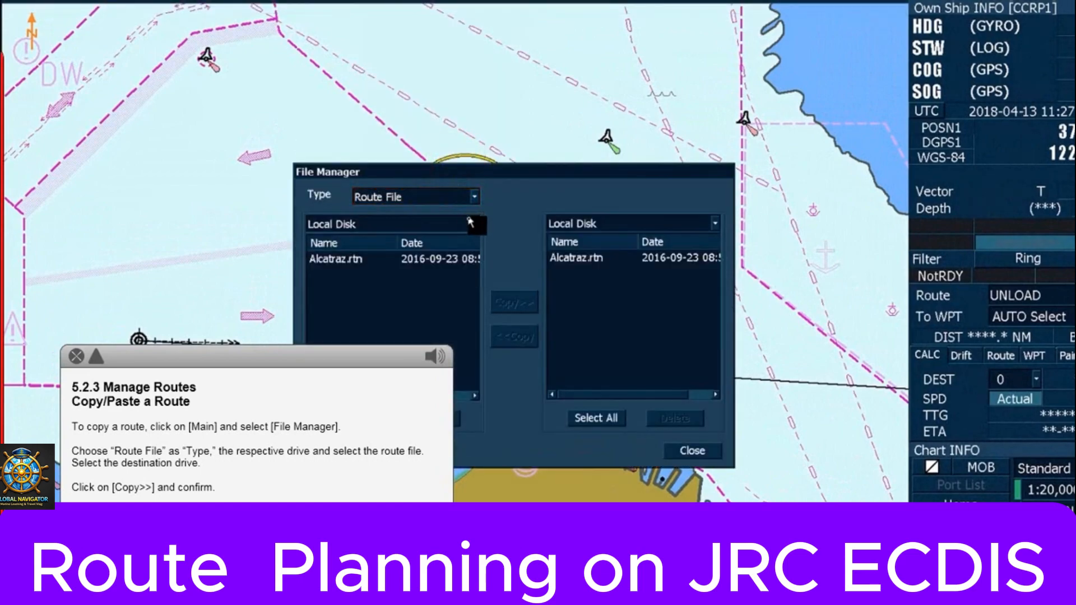
pyautogui.click(424, 249)
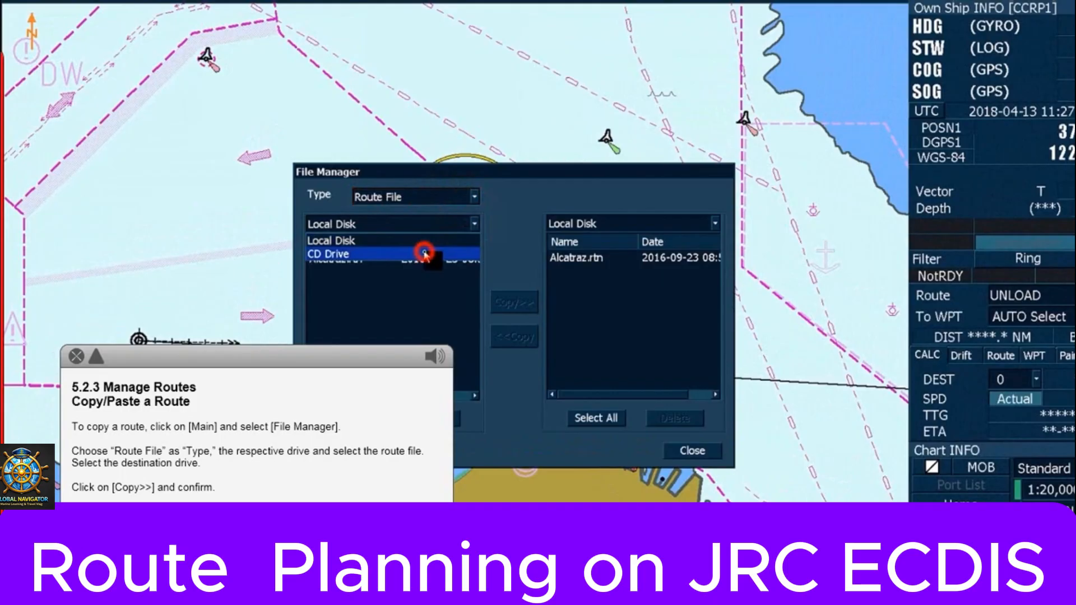
pyautogui.click(400, 274)
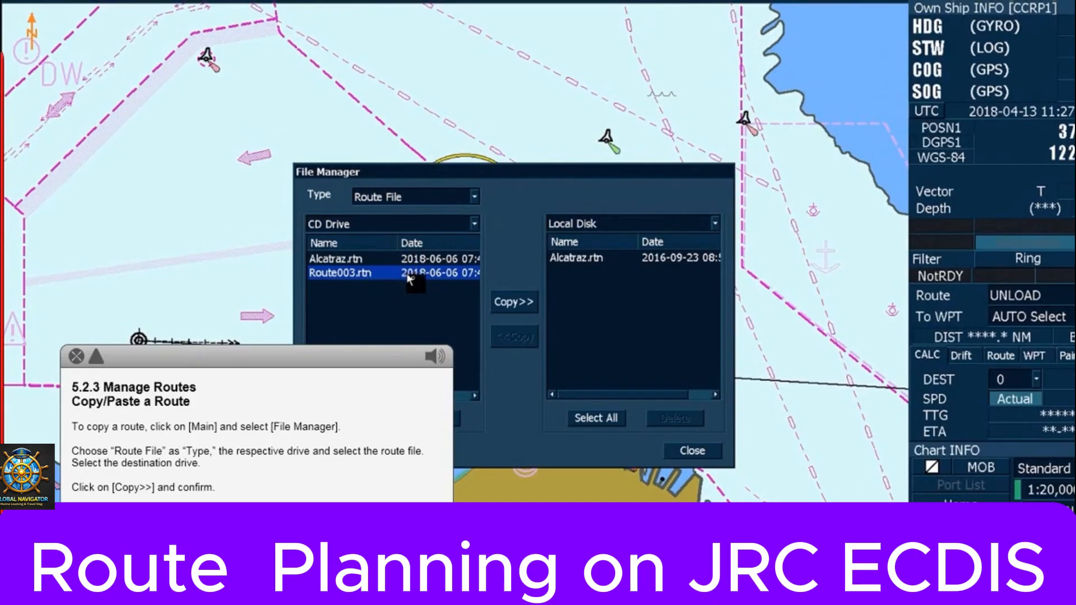
pyautogui.click(514, 303)
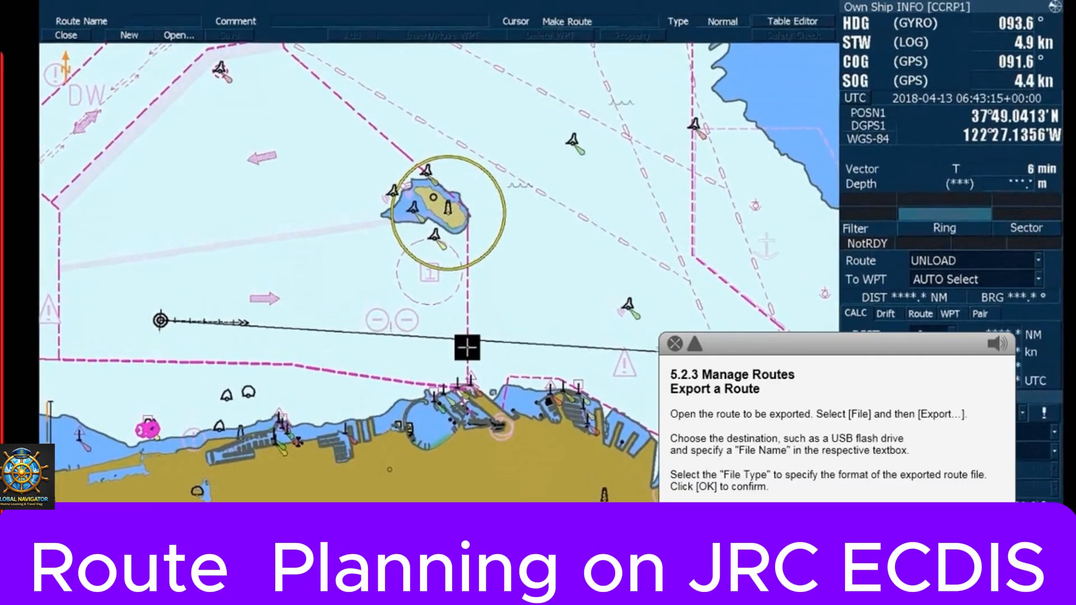
# Load the route Alcatraz.rtn in route planning.
pyautogui.click(156, 39)
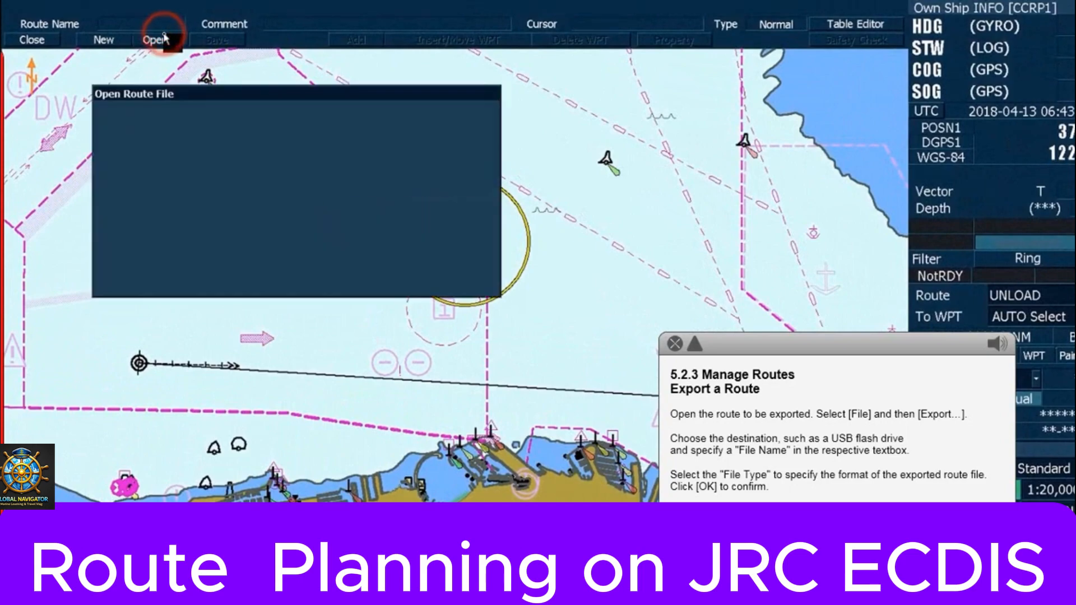
pyautogui.click(161, 132)
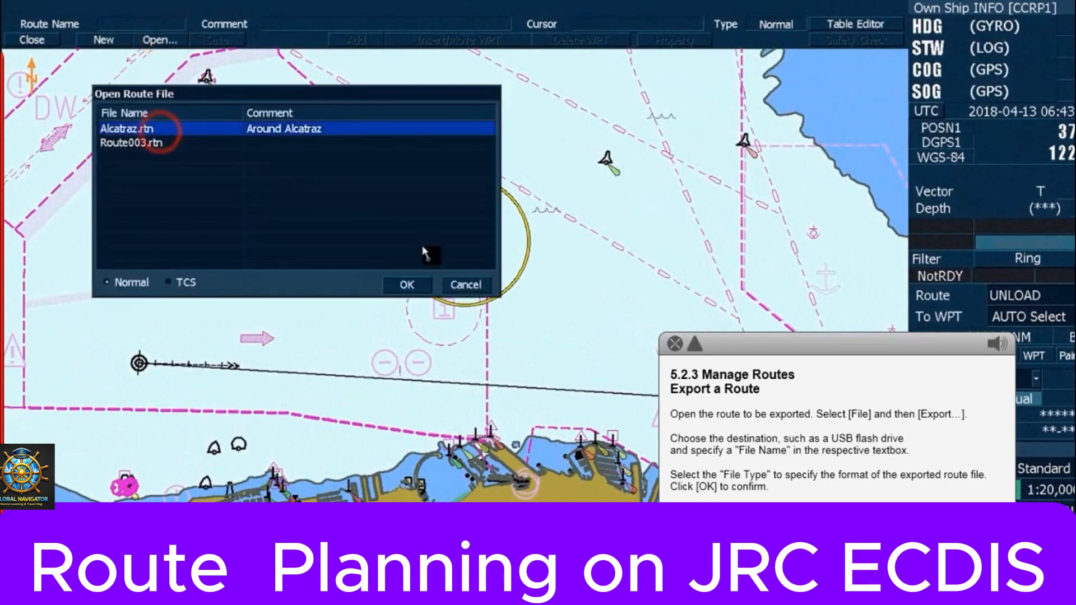
pyautogui.click(417, 286)
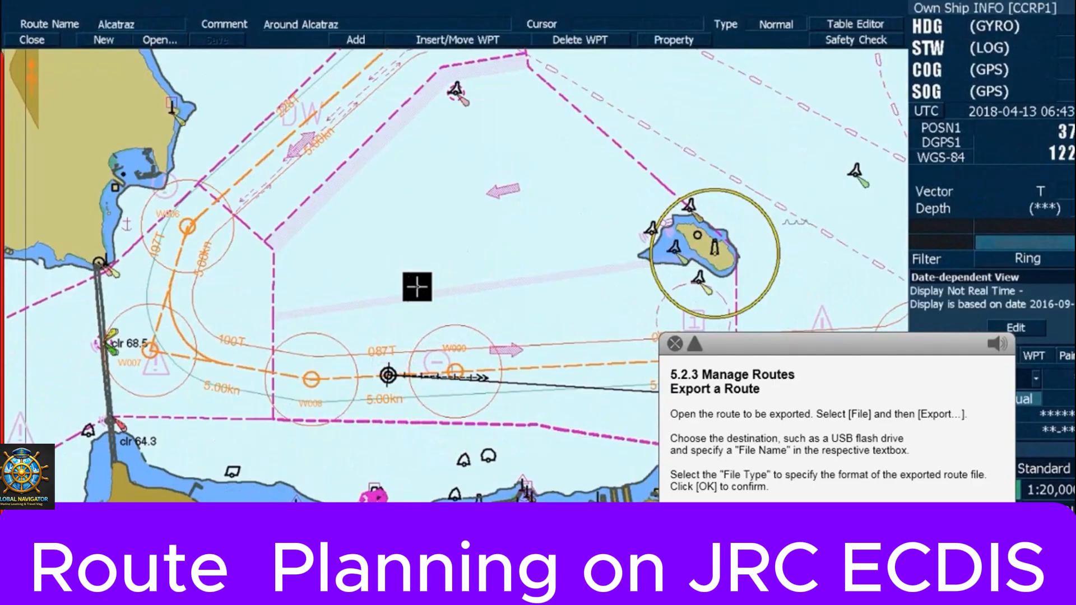
# Start exporting the Alcatraz route to the ROUTE folder on the Local Disk and name the file route_160924.csv.
pyautogui.click(28, 7)
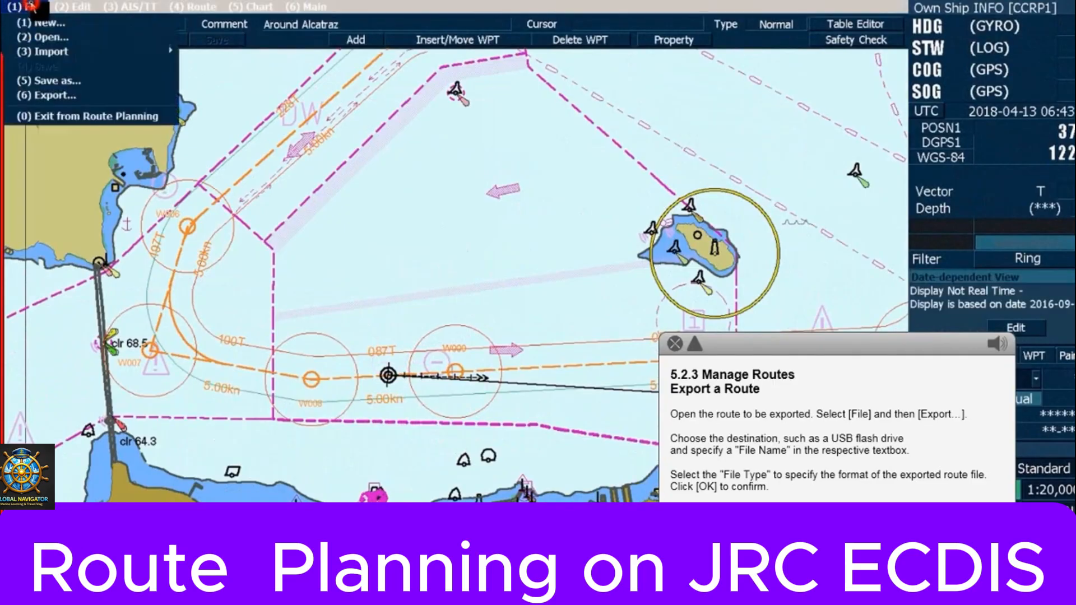
pyautogui.click(36, 94)
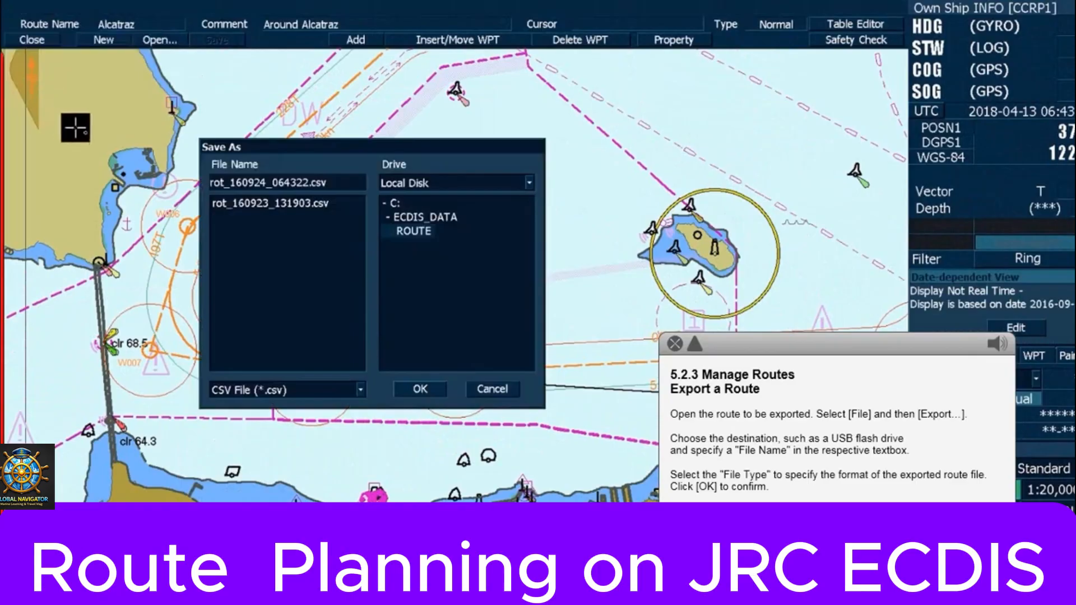
pyautogui.click(413, 230)
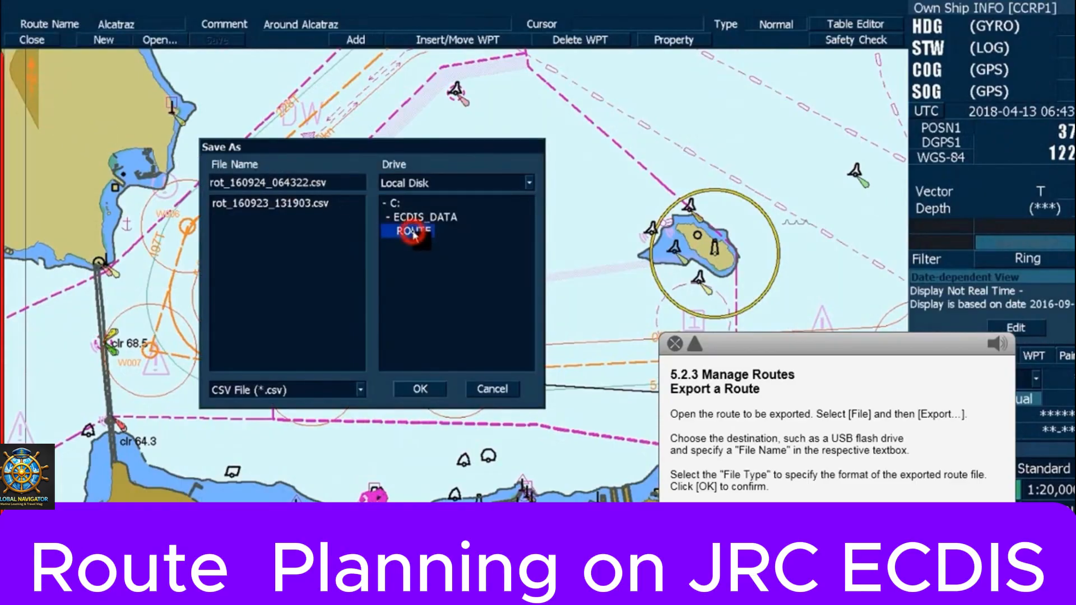
pyautogui.click(262, 183)
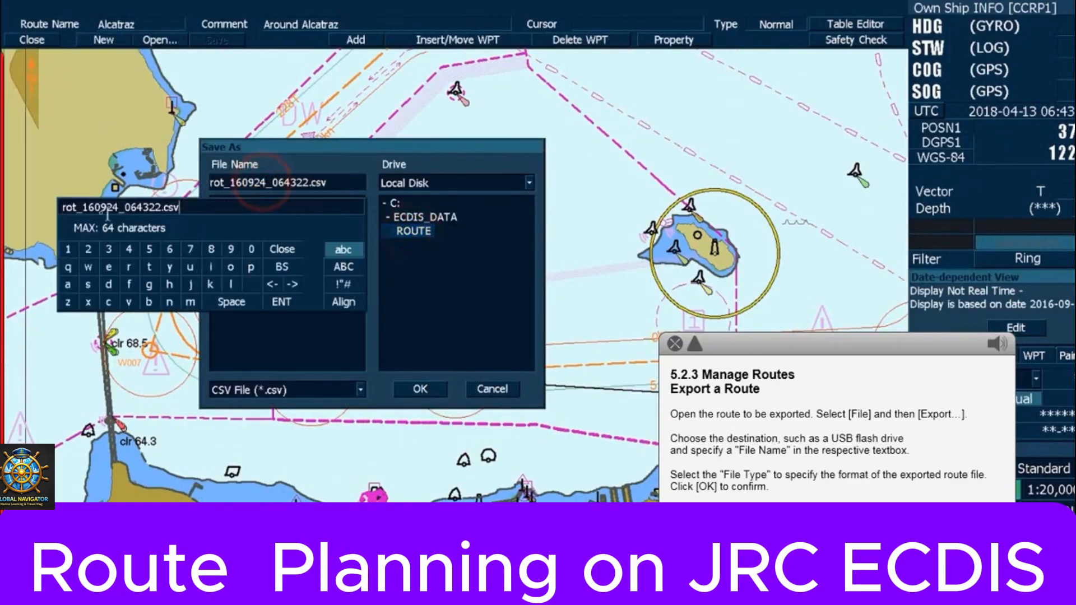
pyautogui.click(72, 207)
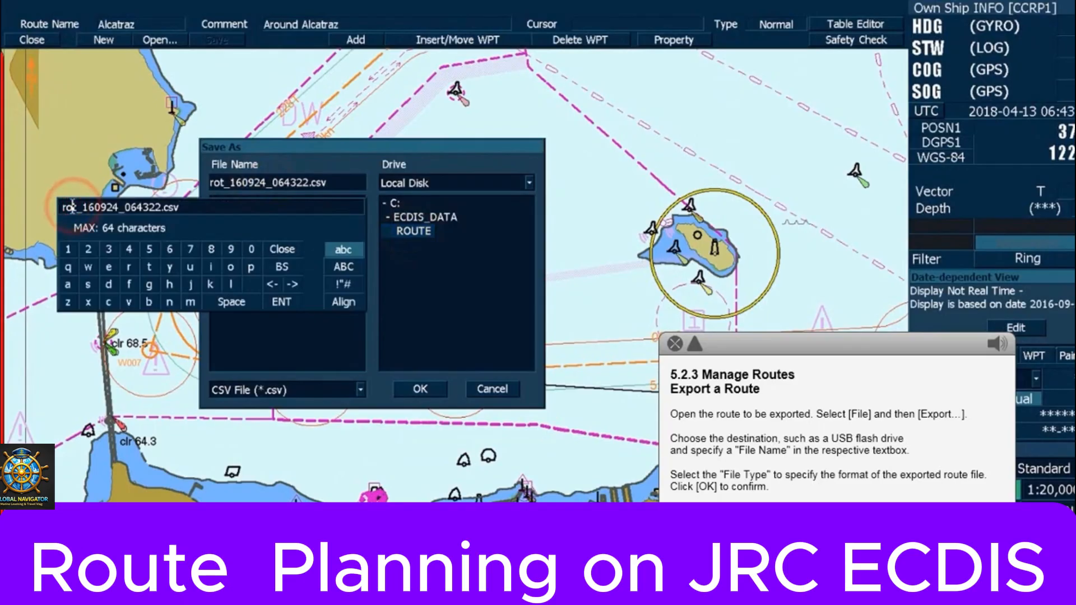
pyautogui.write('ute')
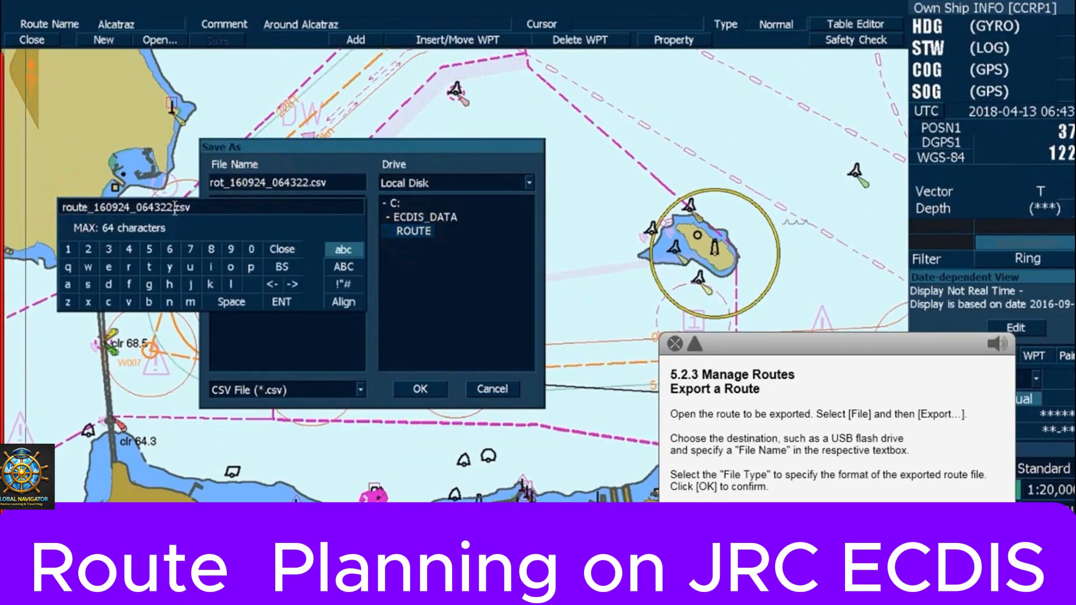
pyautogui.moveTo(175, 207); pyautogui.dragTo(134, 207)
pyautogui.press('BackSpace')
pyautogui.press('Return')
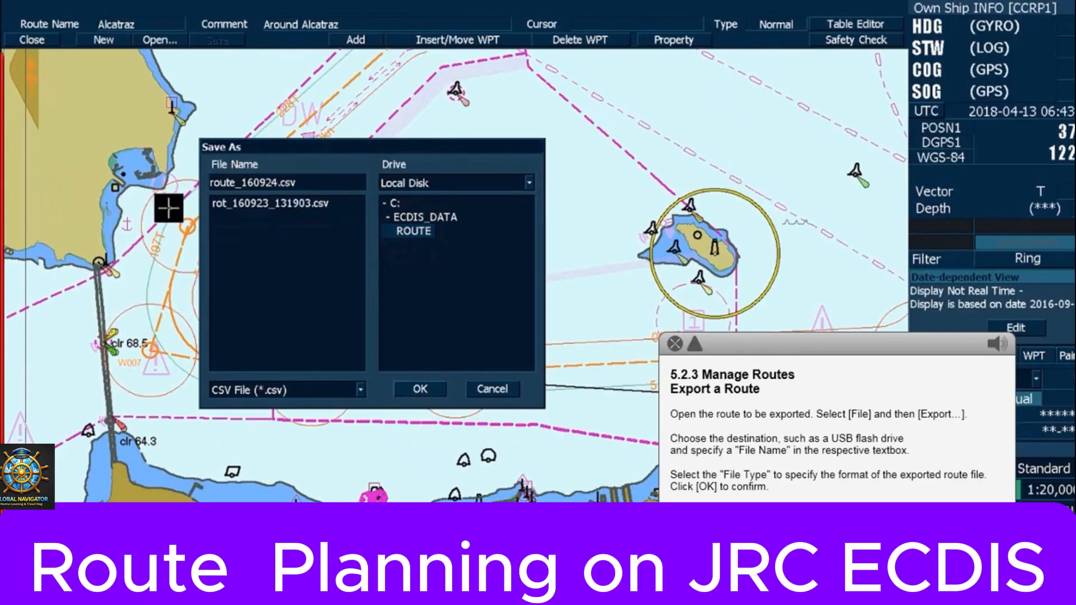
# Keep CSV File (*.csv) as the export file type and complete the export.
pyautogui.click(360, 390)
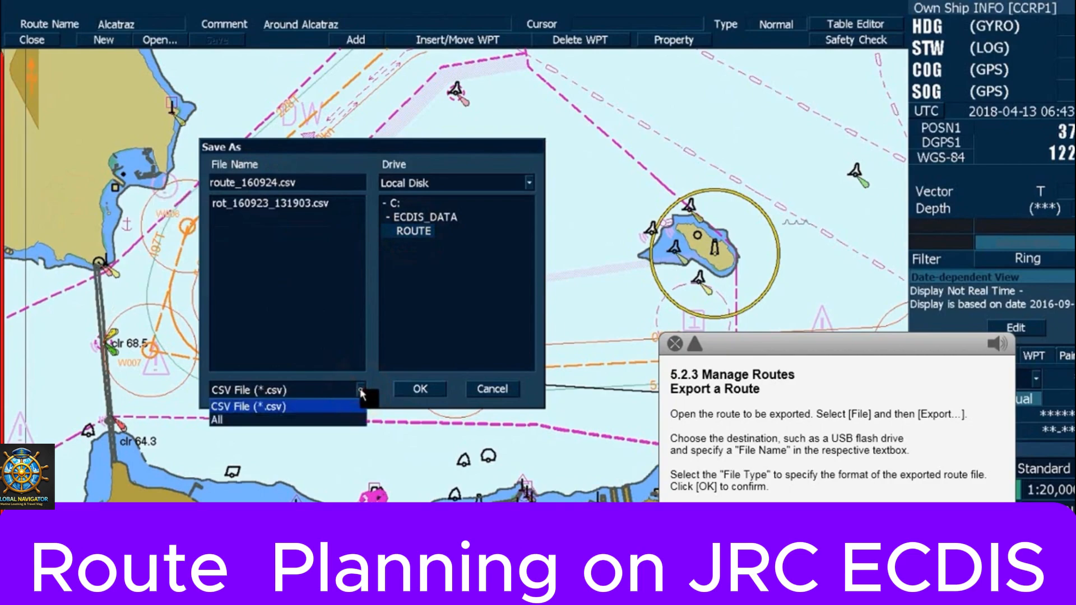
pyautogui.click(359, 391)
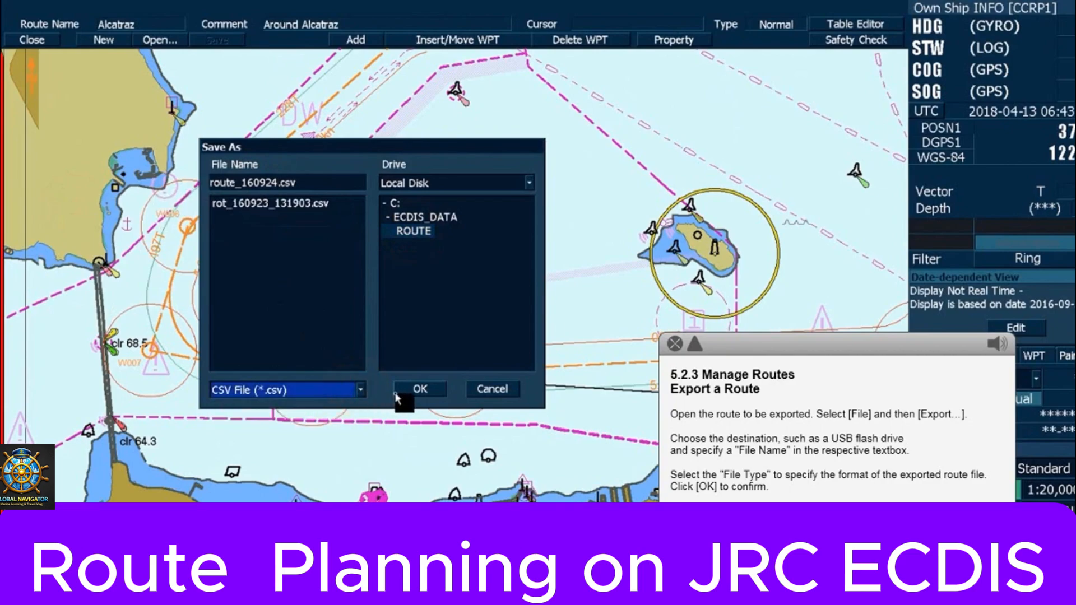
pyautogui.click(416, 390)
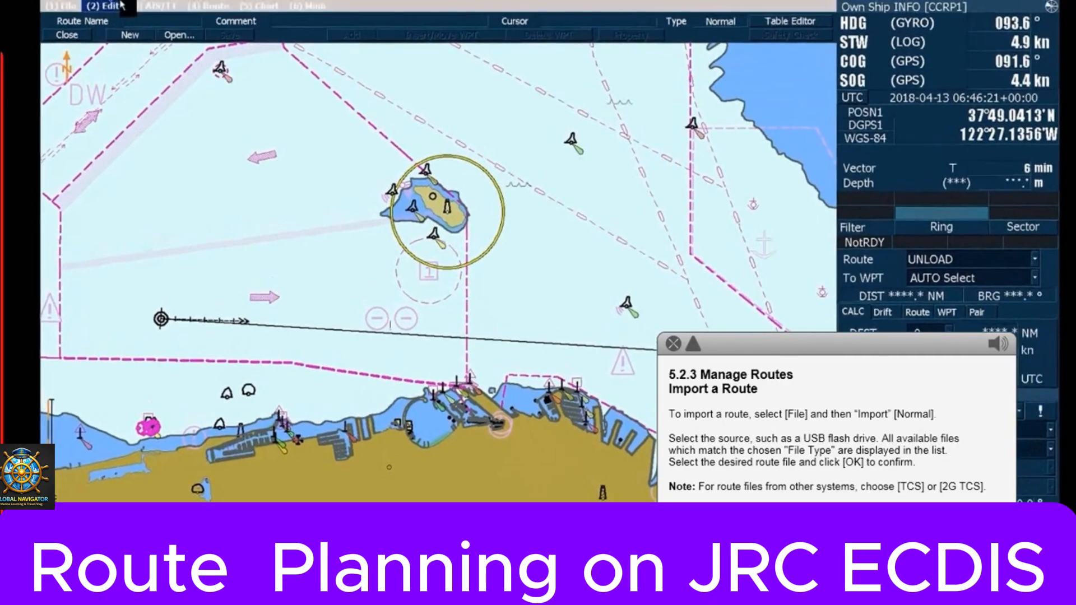
# Import the normal route file rot_160923_131903.csv from the ROUTE folder on the Local Disk, using the CSV file type.
pyautogui.click(29, 6)
pyautogui.click(60, 49)
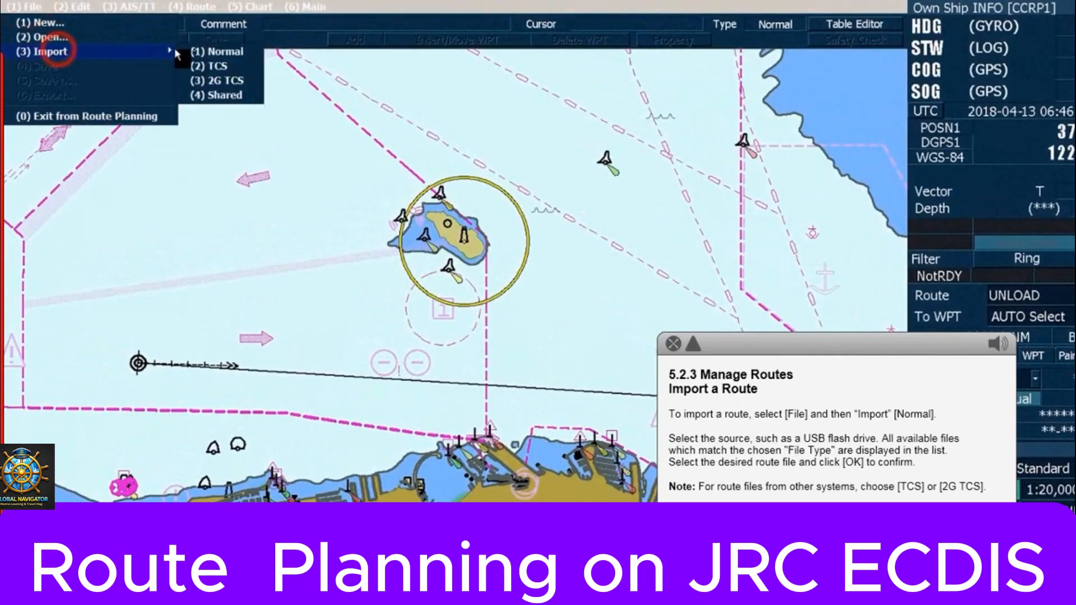
pyautogui.click(215, 51)
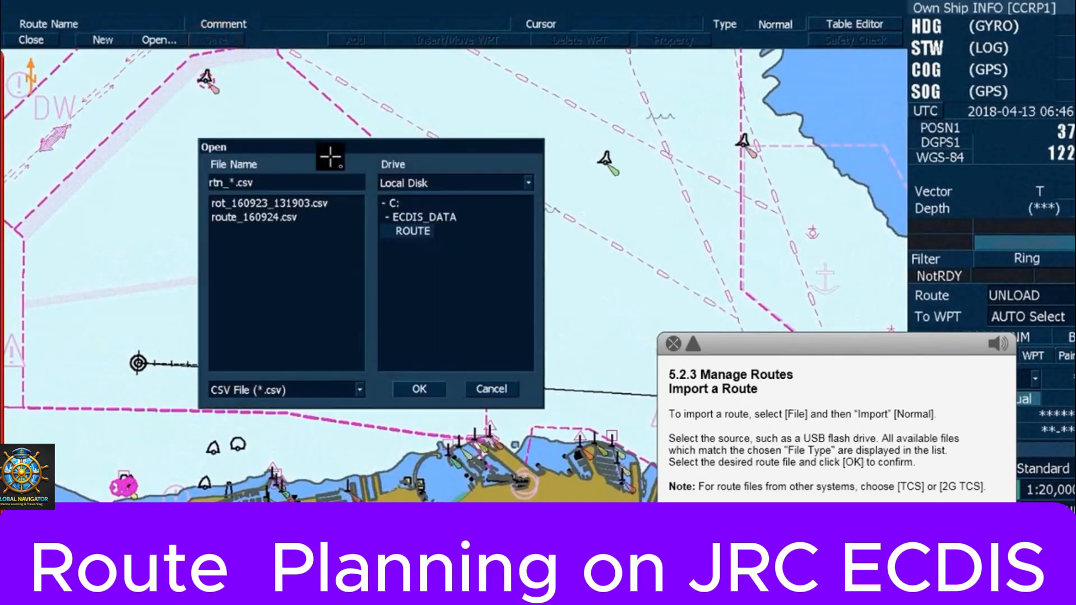
pyautogui.click(421, 233)
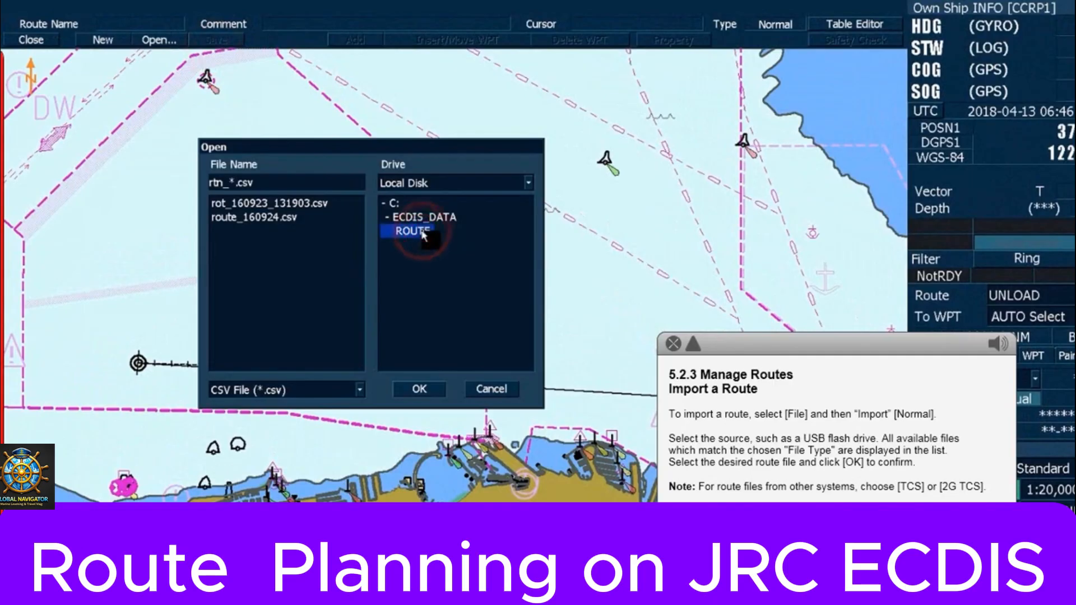
pyautogui.click(361, 390)
pyautogui.click(362, 391)
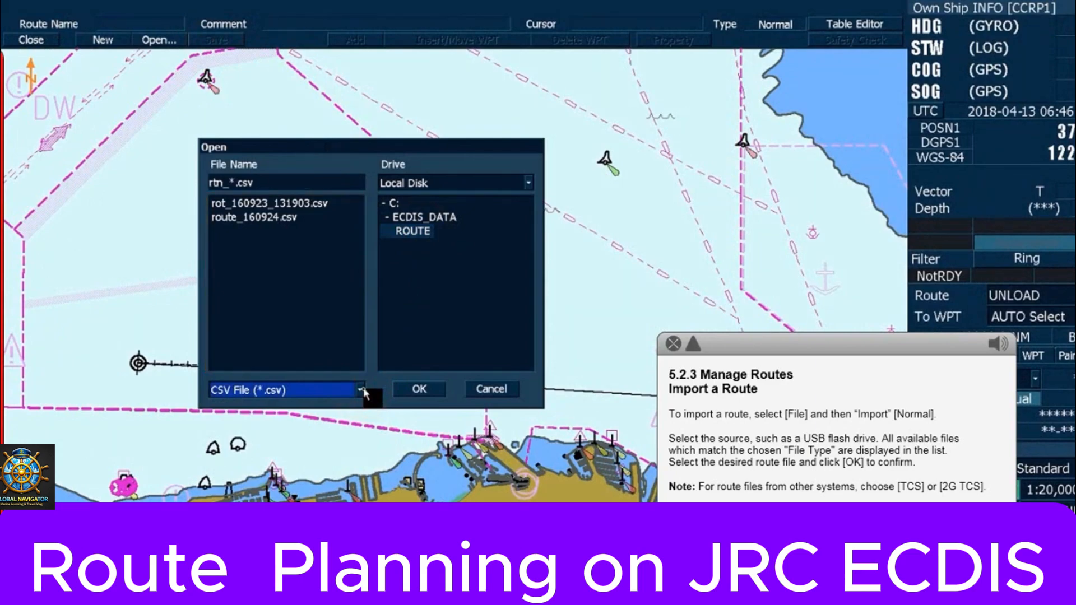
pyautogui.click(266, 205)
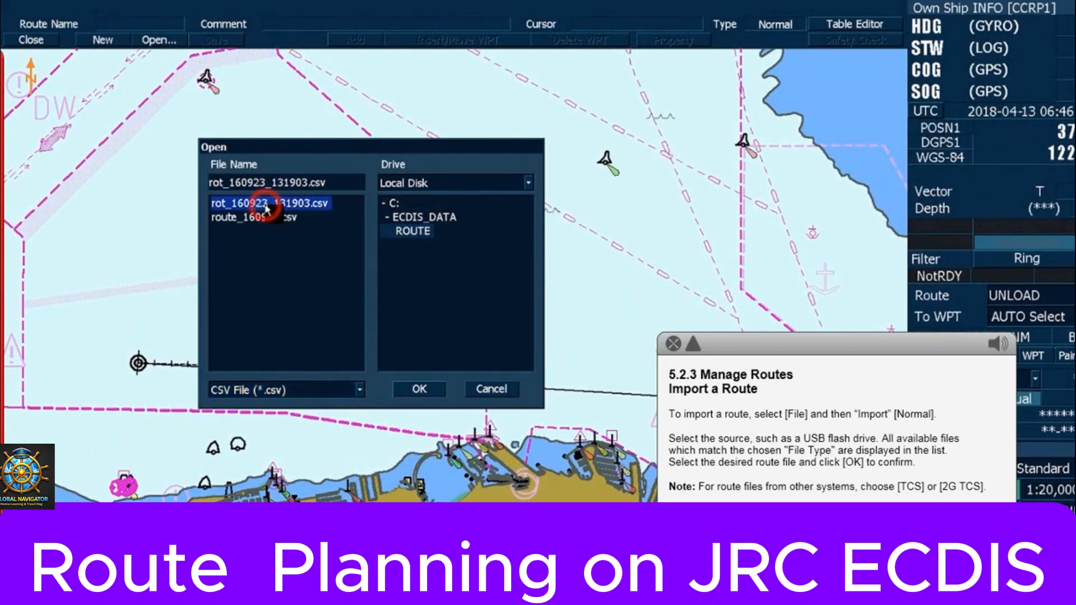
pyautogui.click(442, 393)
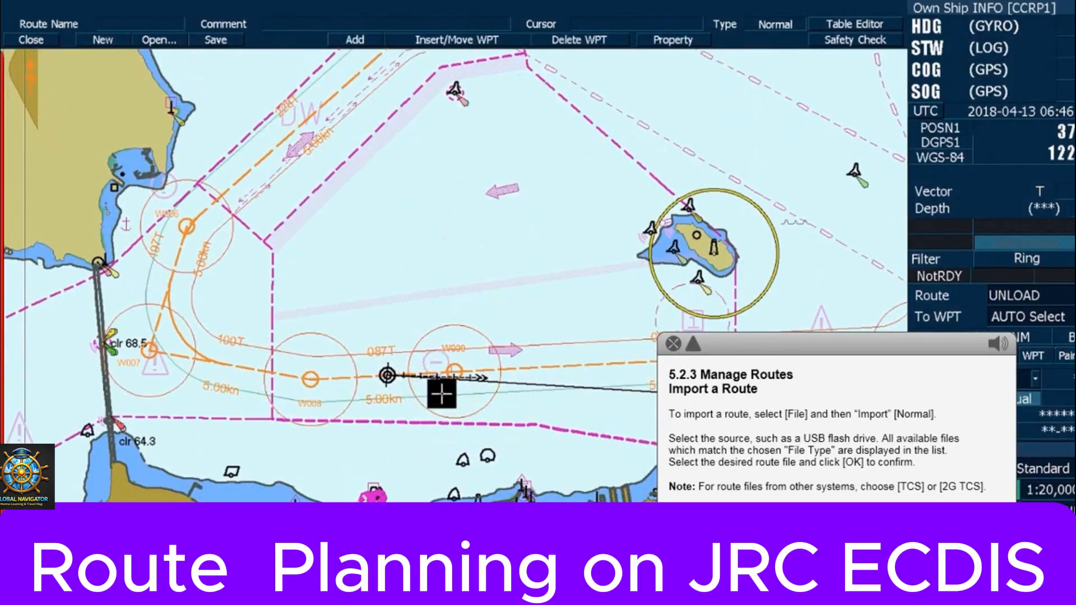
# Display the route import options for files from other systems, such as TCS and 2G TCS.
pyautogui.moveTo(81, 7)
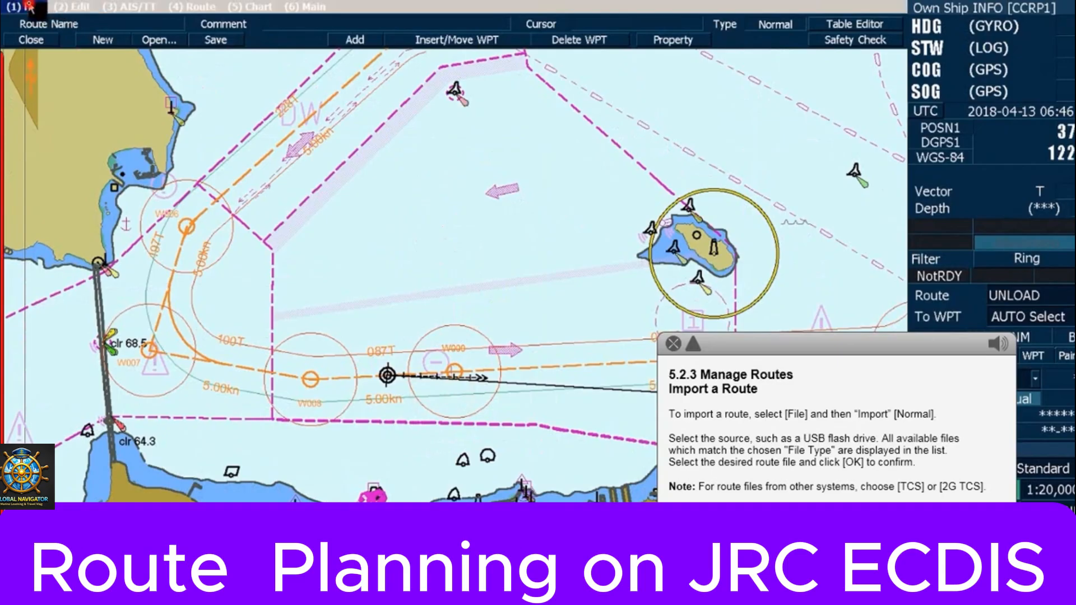
pyautogui.click(29, 7)
pyautogui.click(73, 51)
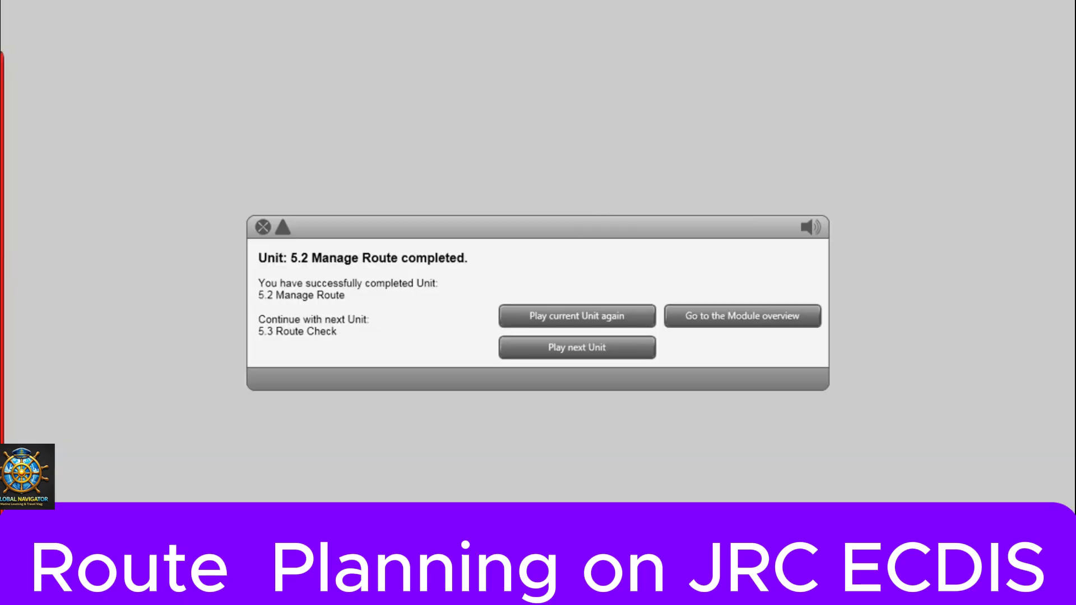
# Continue to the Route Check unit and start lesson 5.3.1 Starting a Safety Check.
pyautogui.click(577, 347)
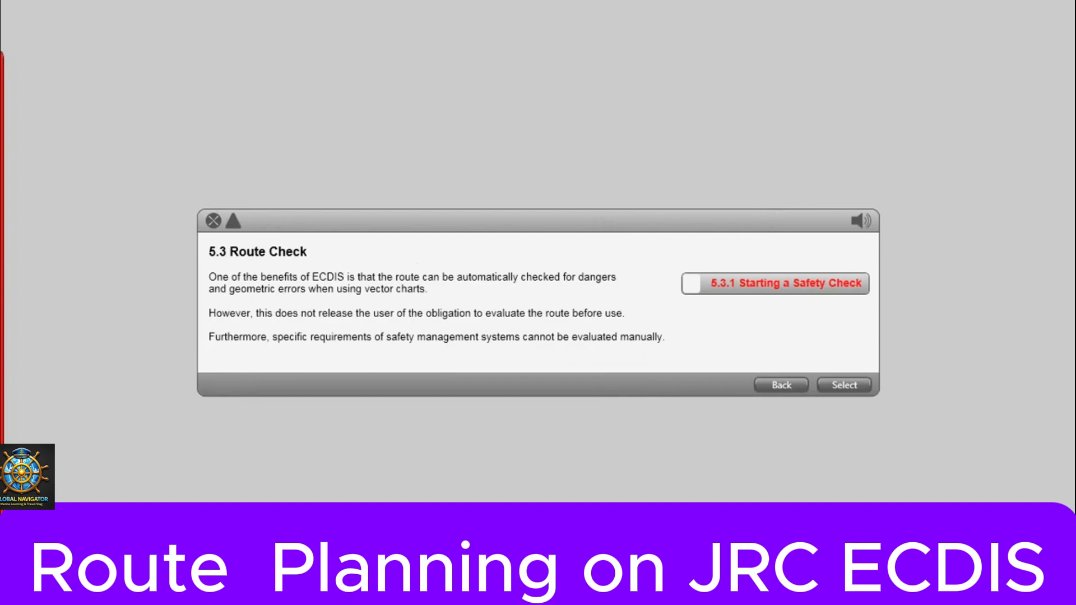
pyautogui.click(775, 284)
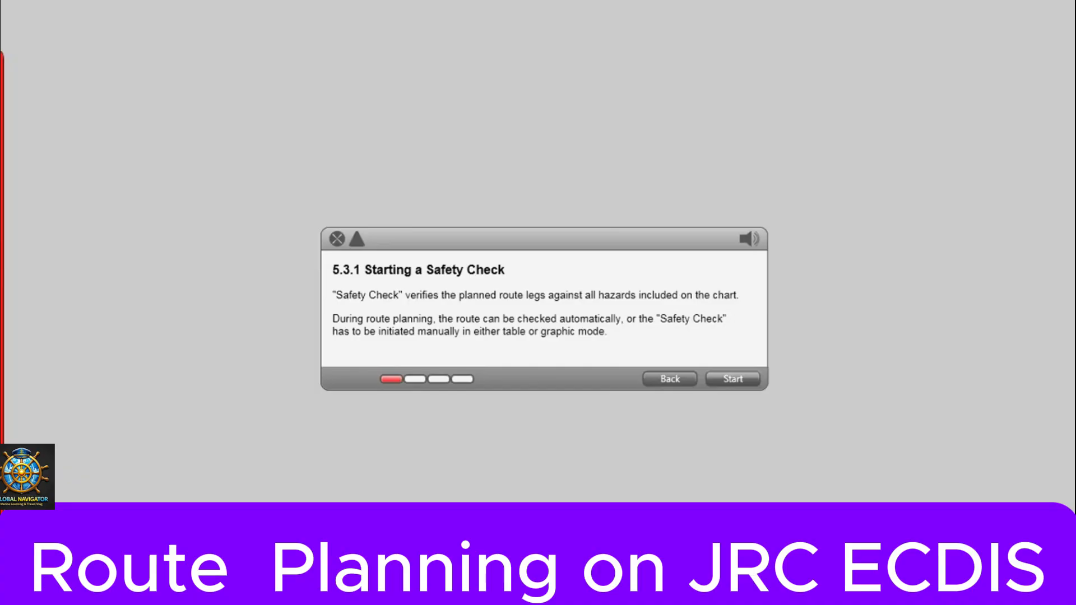
pyautogui.click(732, 378)
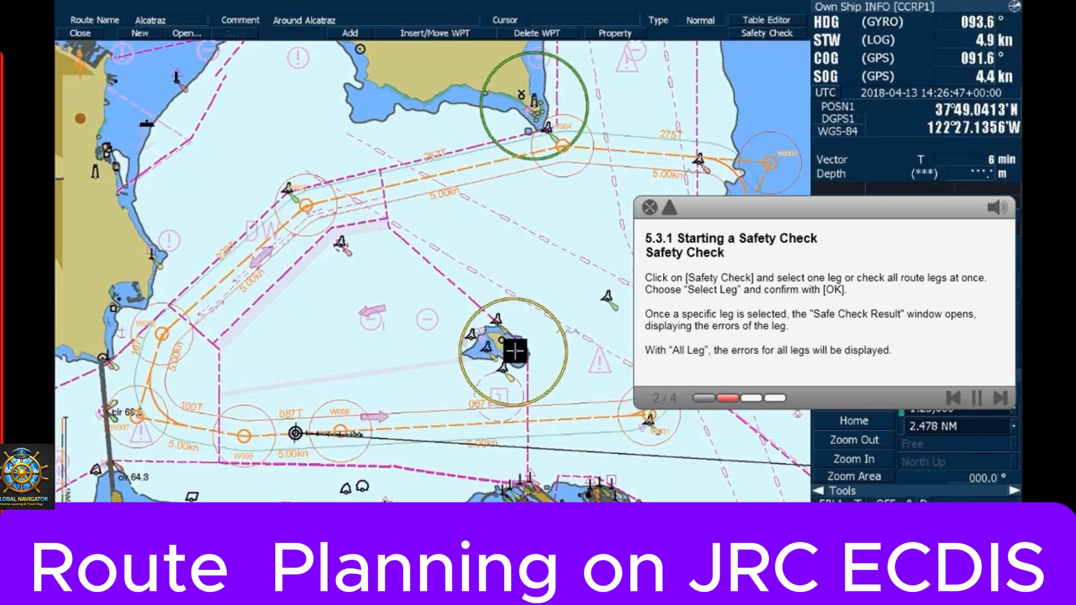
# Run a safety check on only the leg from waypoint 0 to waypoint 1 and acknowledge the warning.
pyautogui.click(800, 45)
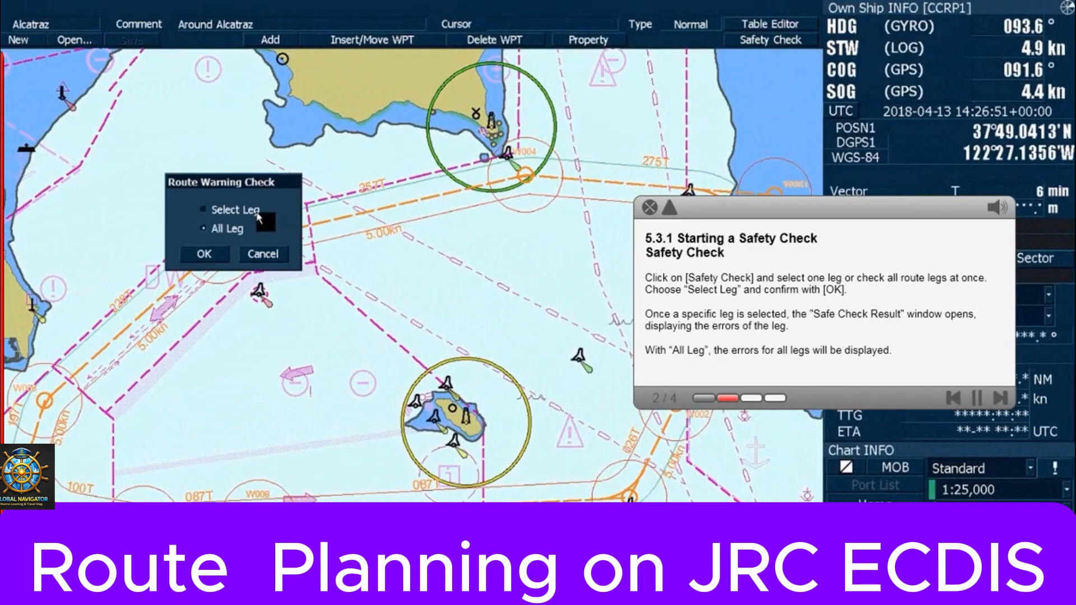
pyautogui.click(212, 209)
pyautogui.click(211, 252)
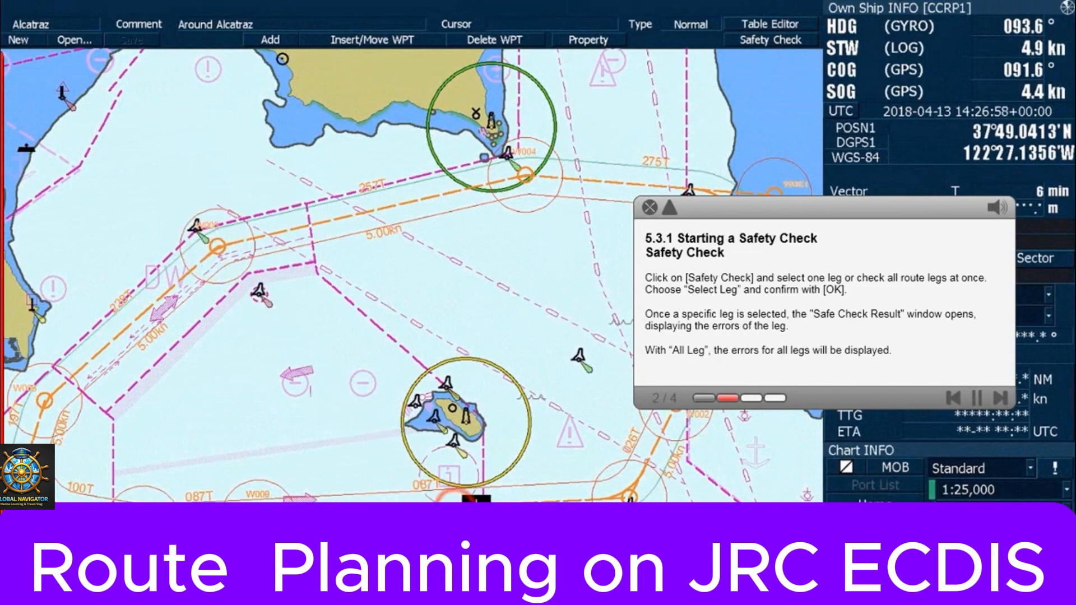
pyautogui.click(480, 498)
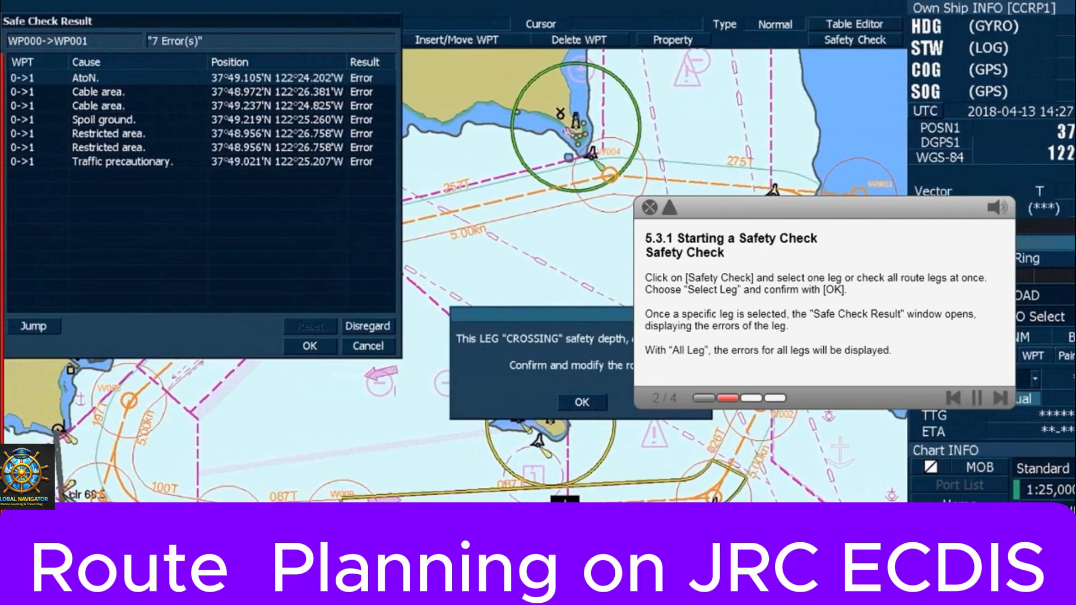
pyautogui.click(580, 400)
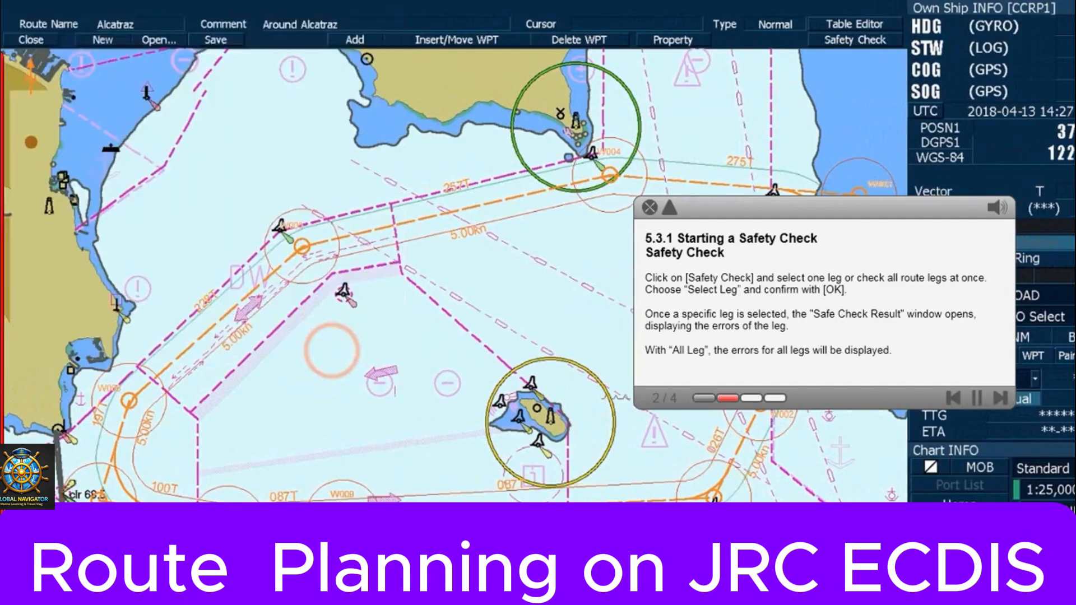
# Run the safety check on all legs of the Alcatraz route.
pyautogui.click(865, 50)
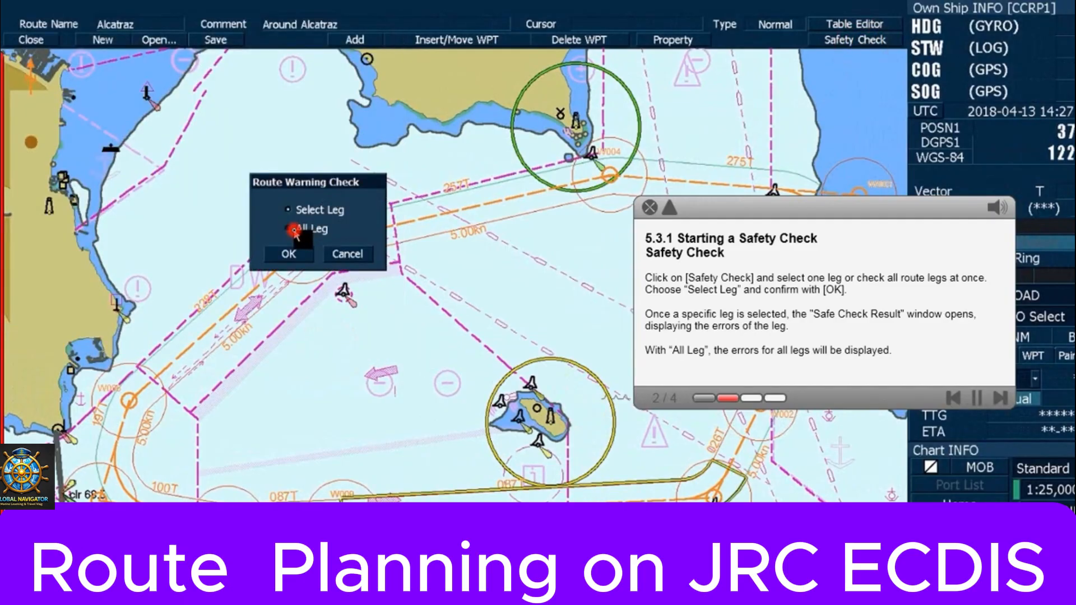
pyautogui.click(294, 230)
pyautogui.click(304, 253)
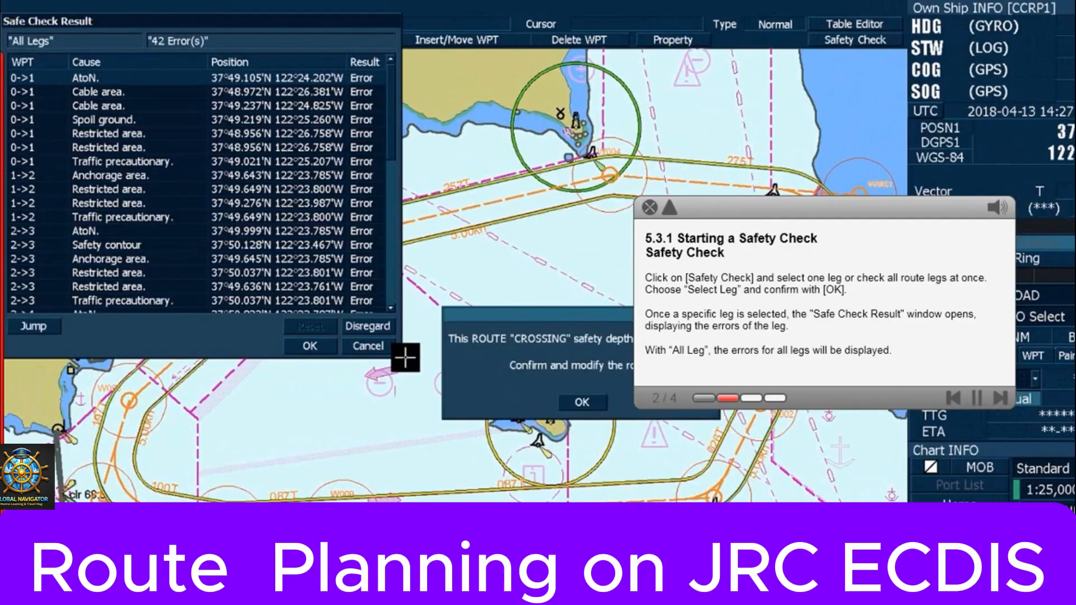
# Examine the listed errors for all route legs in the Safe Check Result window.
pyautogui.click(392, 309)
pyautogui.click(392, 308)
pyautogui.click(392, 308)
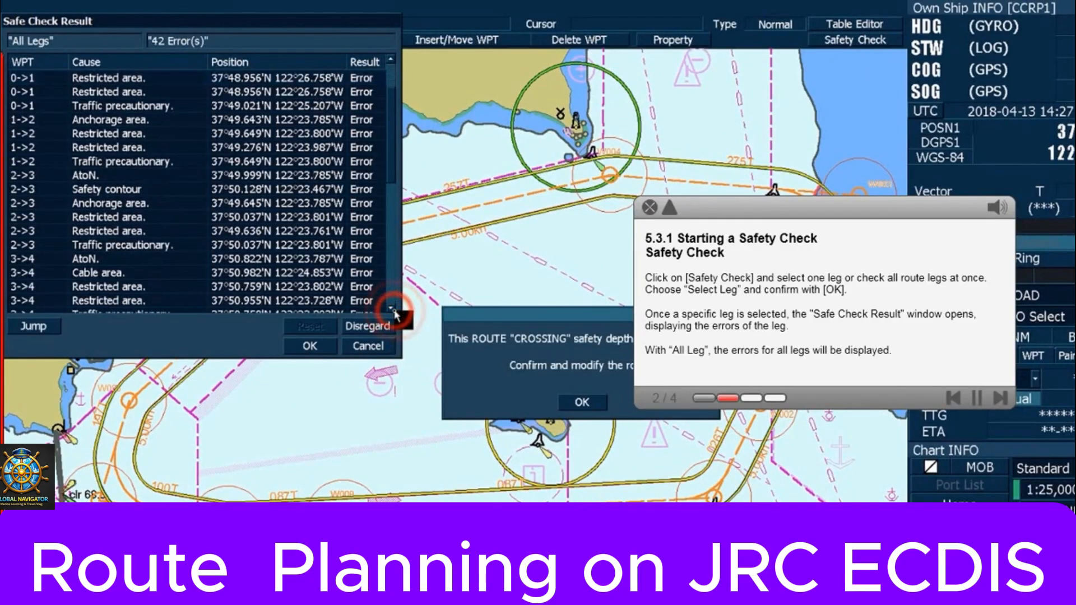
pyautogui.click(392, 308)
pyautogui.click(392, 308)
pyautogui.click(392, 309)
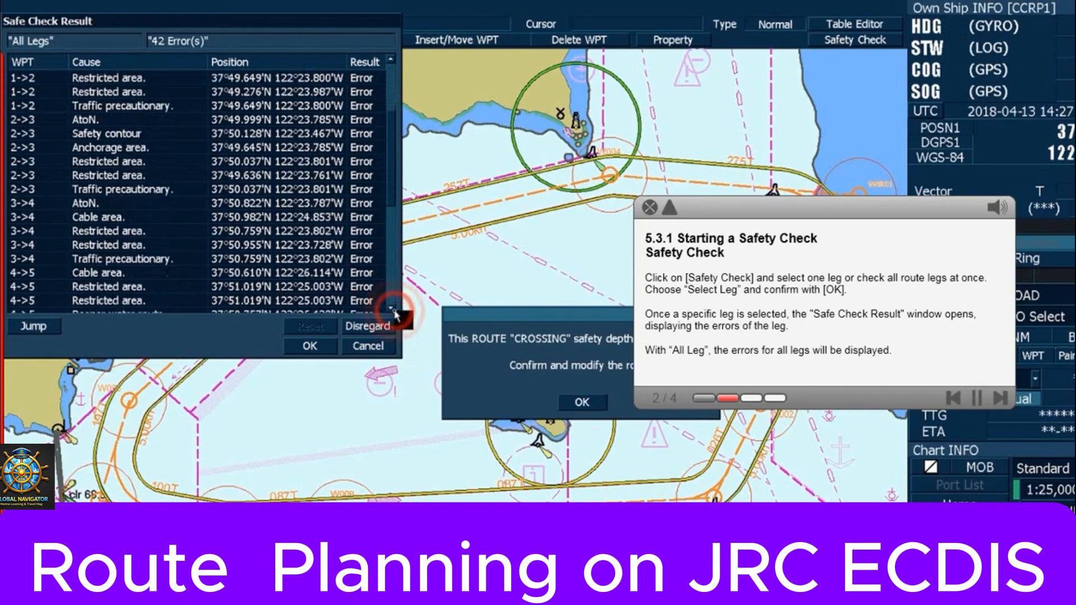
pyautogui.click(391, 308)
pyautogui.click(392, 308)
pyautogui.click(391, 308)
pyautogui.click(392, 308)
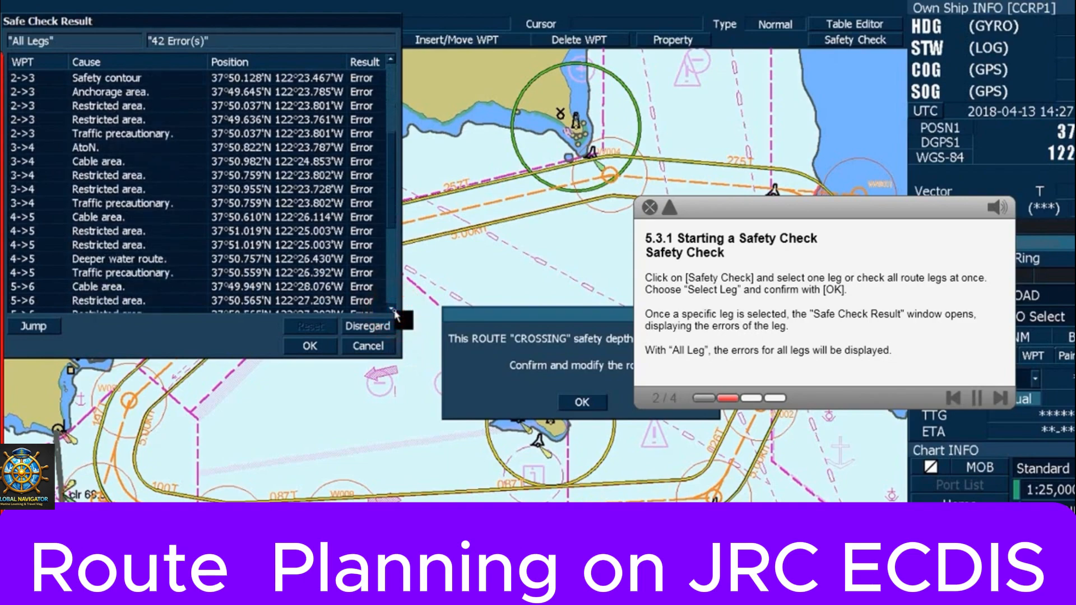
pyautogui.click(392, 309)
pyautogui.click(392, 308)
pyautogui.click(391, 308)
pyautogui.click(392, 308)
pyautogui.click(392, 309)
pyautogui.click(392, 308)
pyautogui.click(391, 308)
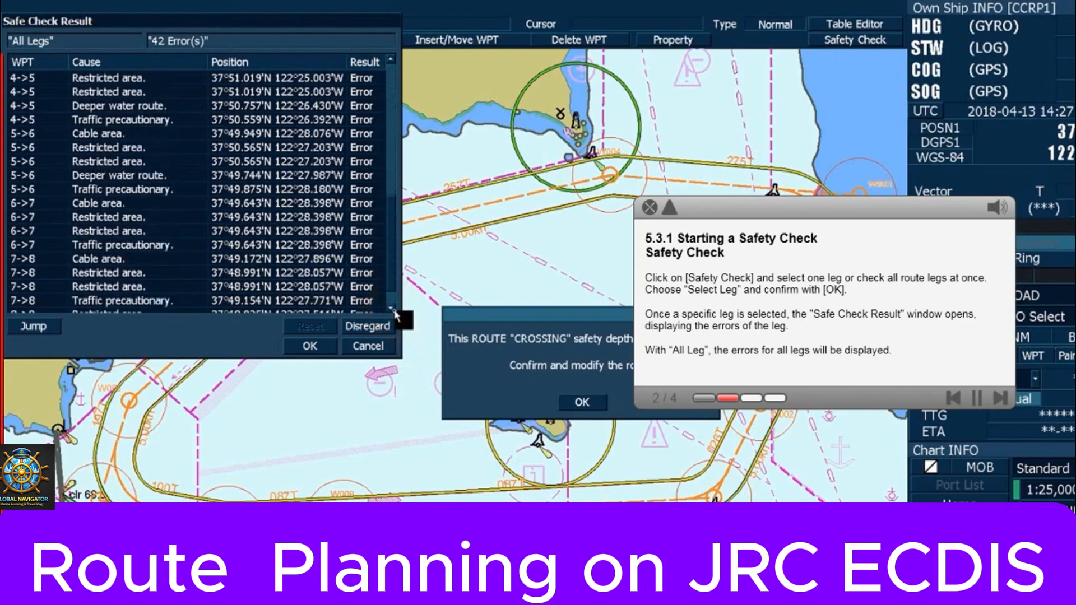
pyautogui.click(391, 308)
pyautogui.click(392, 310)
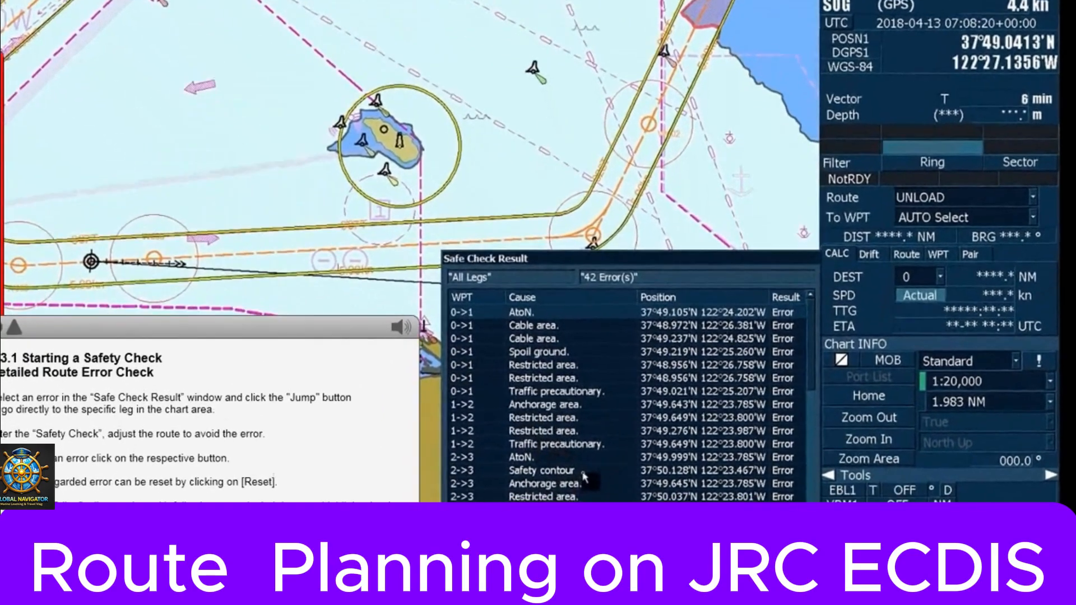
# Locate the safety contour error on leg 2->3 and delete the route waypoint in the shallow area beside it.
pyautogui.click(583, 474)
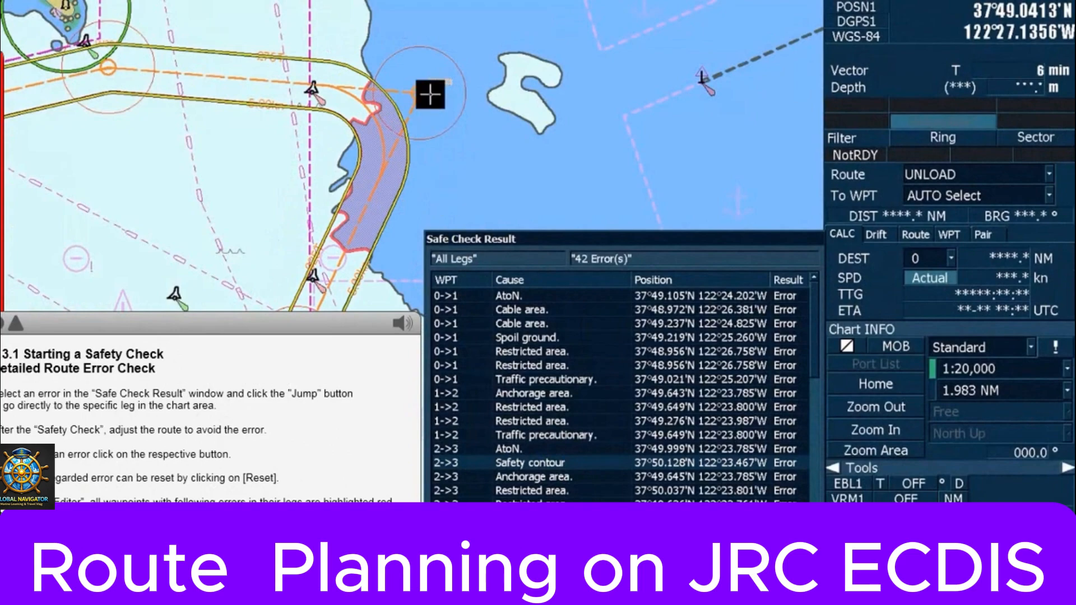
pyautogui.click(425, 95)
pyautogui.rightClick(425, 95)
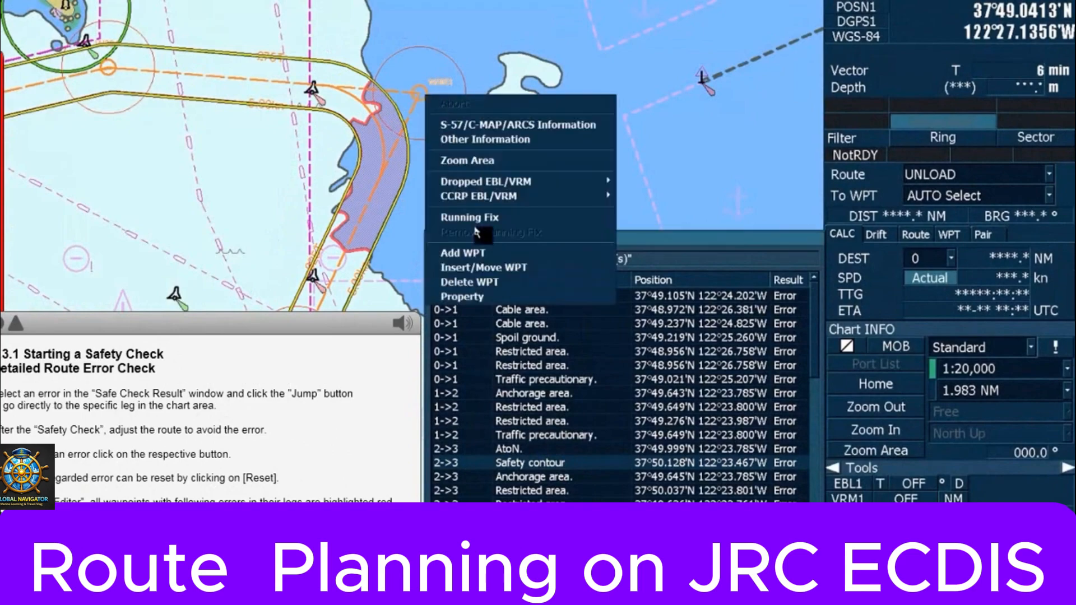
pyautogui.click(483, 283)
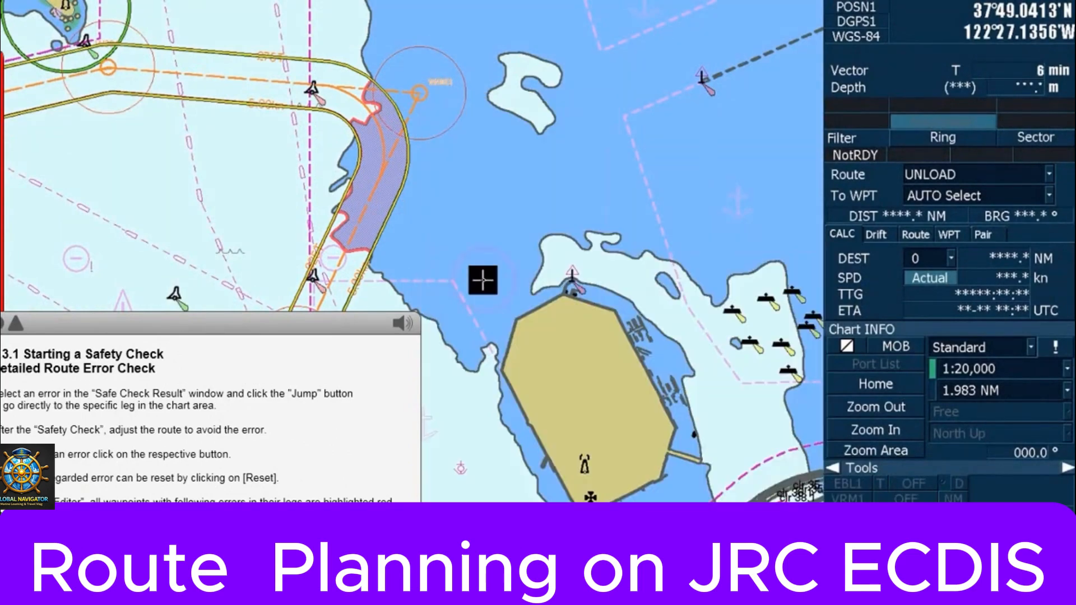
pyautogui.click(424, 92)
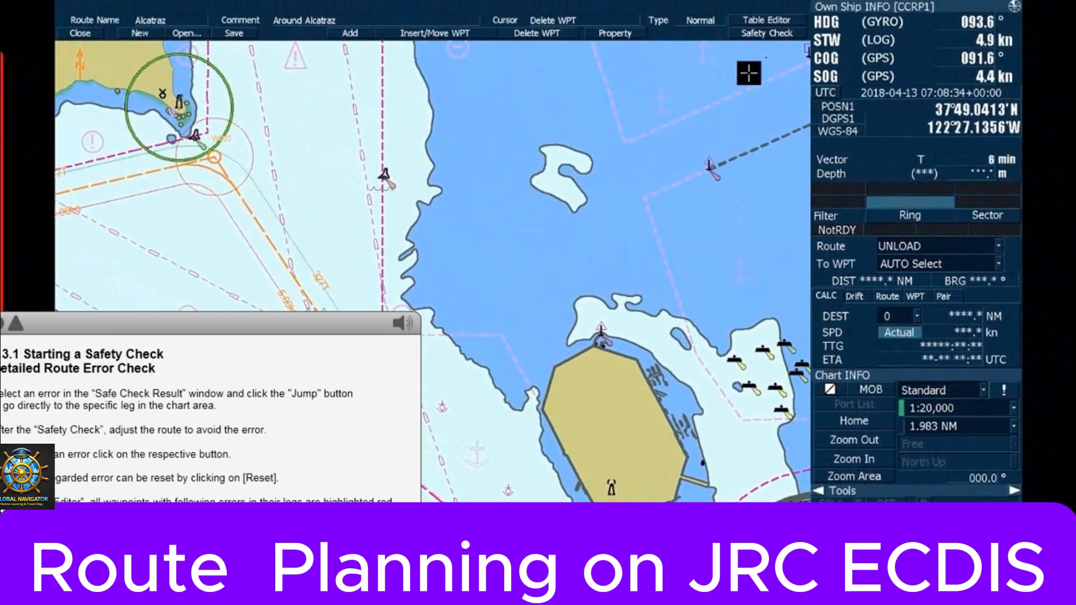
# Rerun the safety check on all legs of the Alcatraz route and move the result window clear of its cut-off position.
pyautogui.click(786, 35)
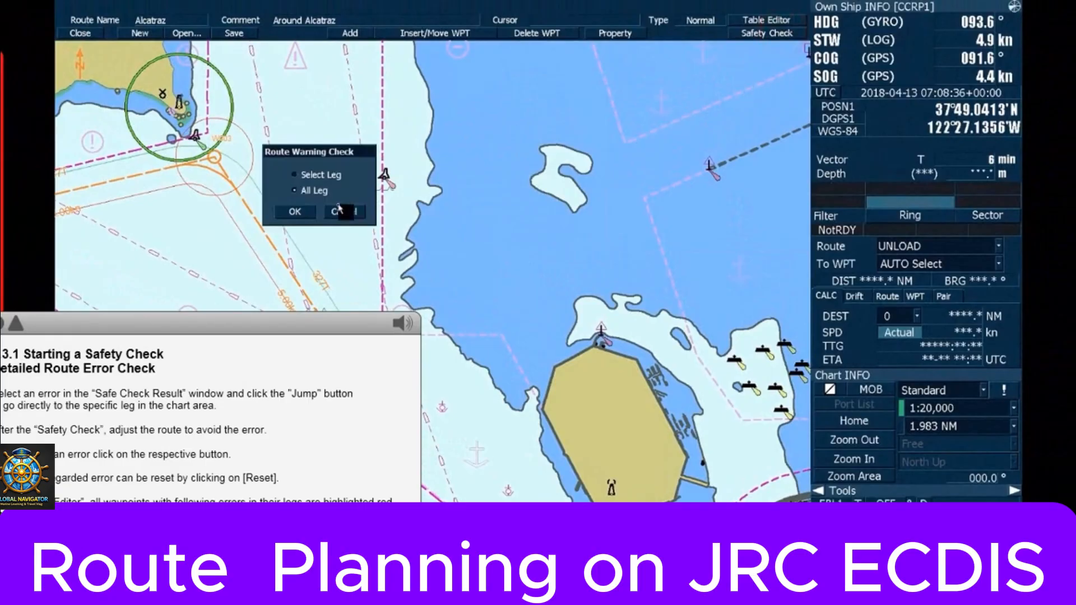
pyautogui.click(297, 212)
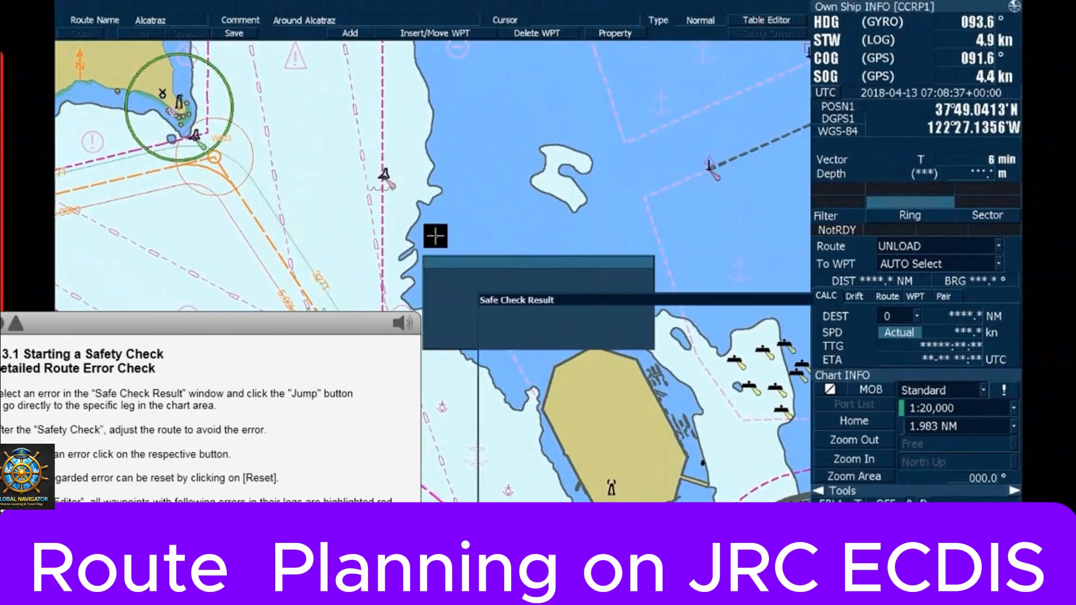
pyautogui.click(455, 284)
pyautogui.click(540, 336)
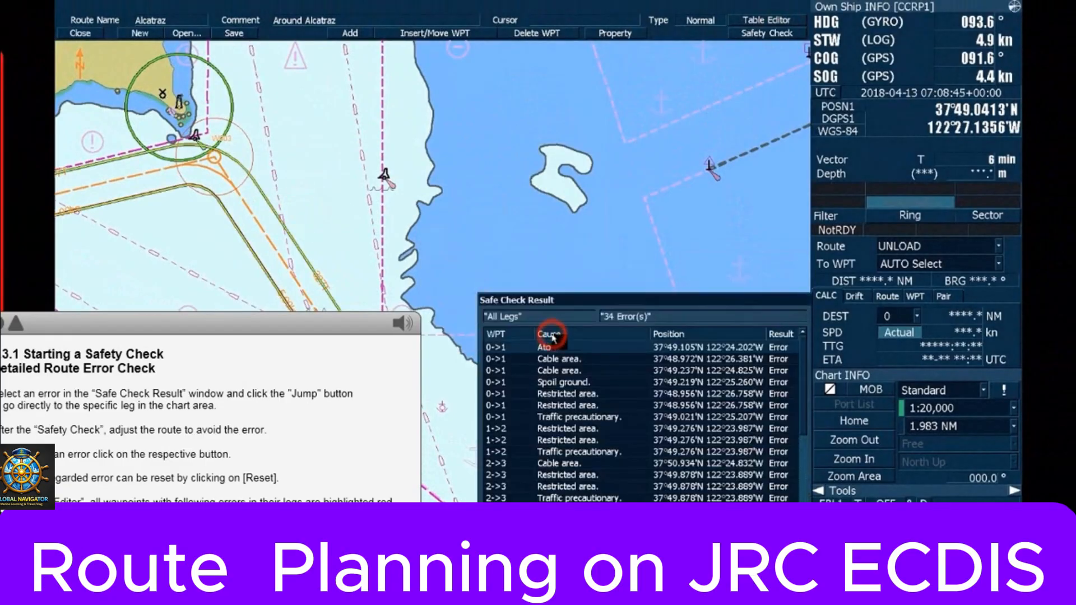
pyautogui.moveTo(563, 303); pyautogui.dragTo(496, 169)
# Disregard the first Restricted area error on leg 2->3 and reset it.
pyautogui.click(506, 343)
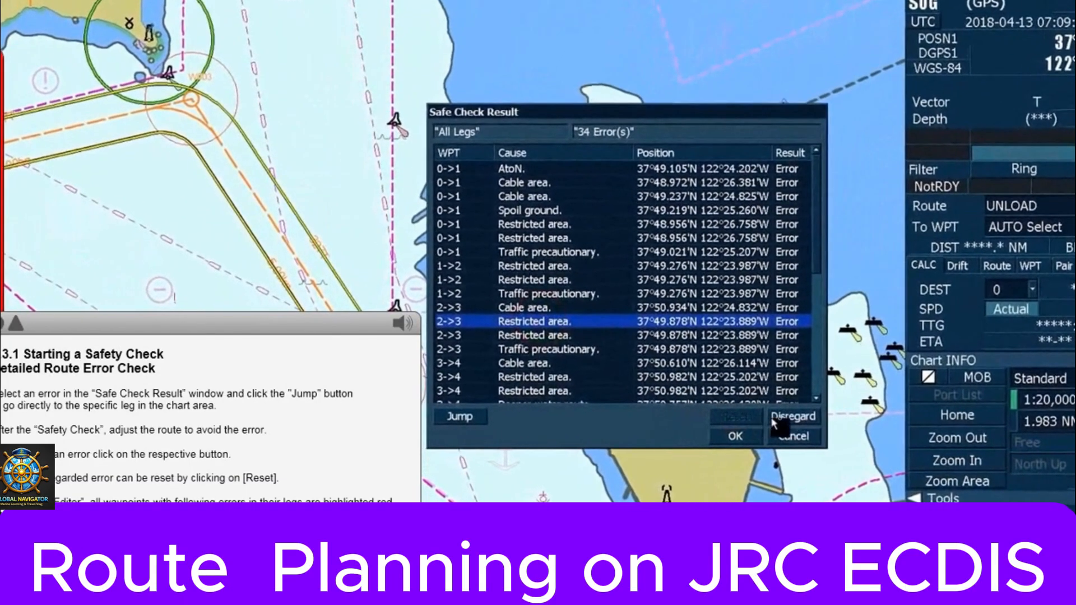
pyautogui.click(742, 423)
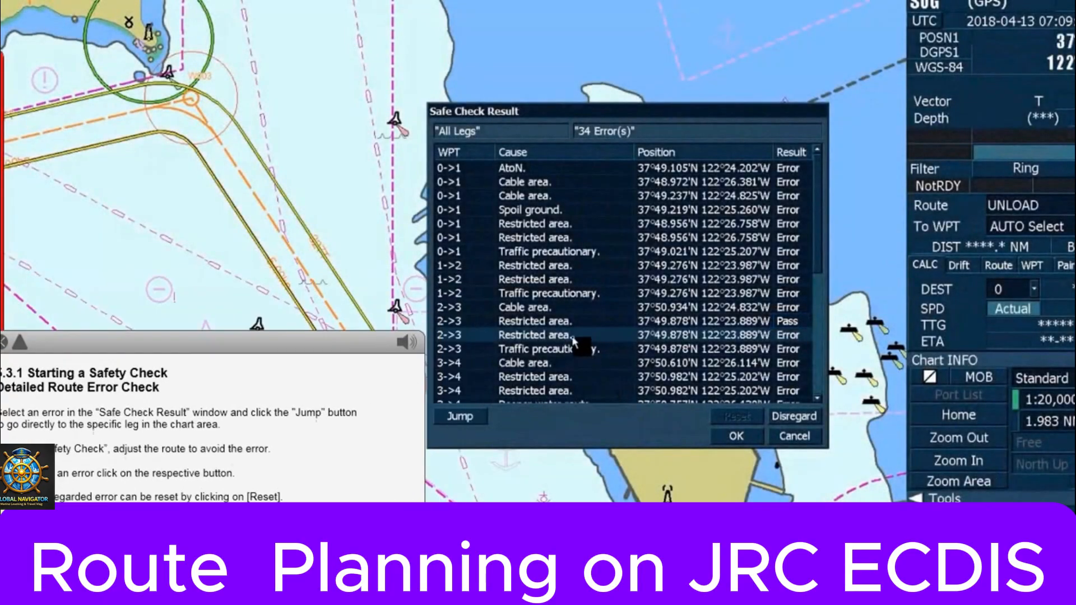
pyautogui.click(572, 321)
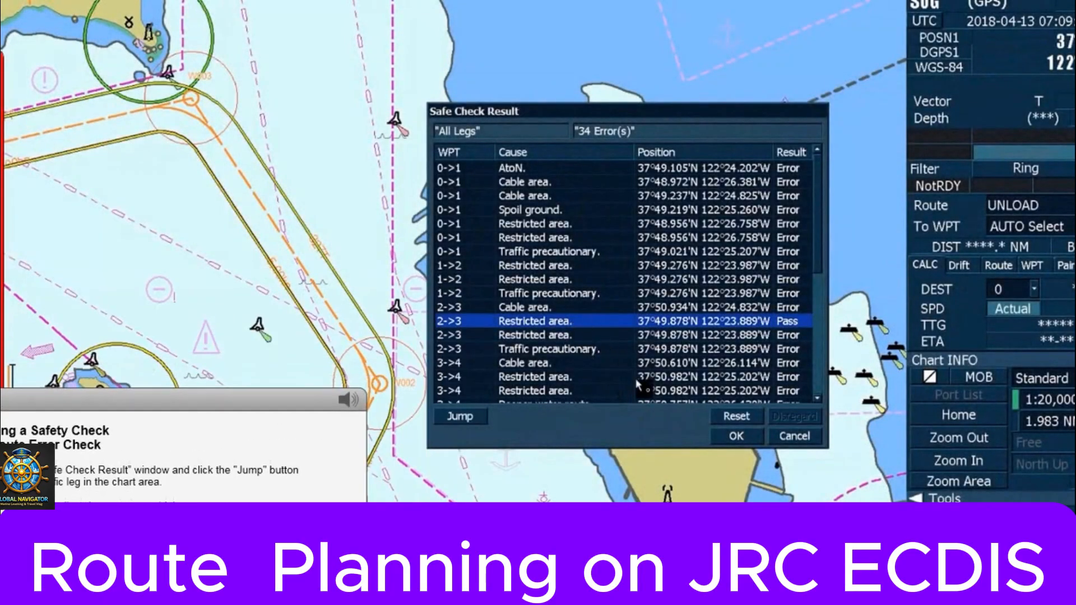
pyautogui.click(737, 417)
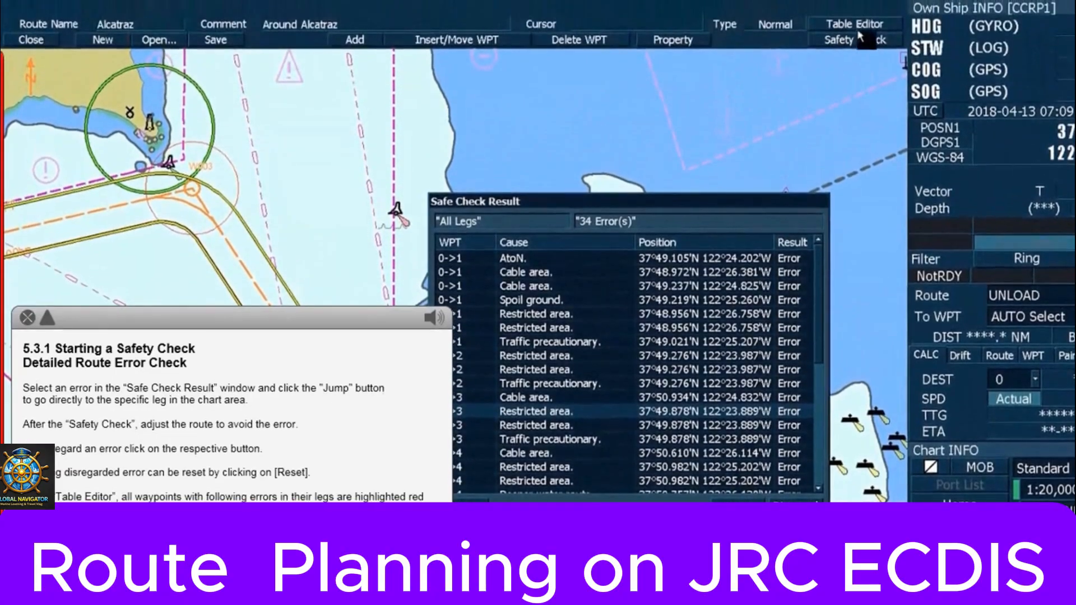
# Open the Alcatraz route in the Table Editor.
pyautogui.click(859, 25)
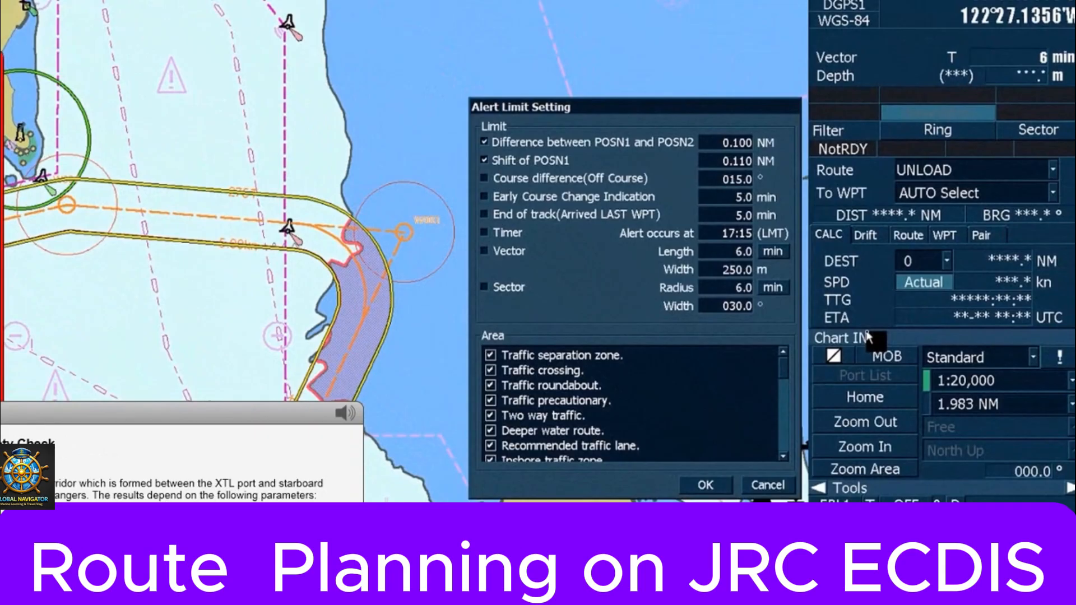
# In Alert Limit Setting, disable the Traffic crossing area alert and enable the Restricted area alert.
pyautogui.click(493, 369)
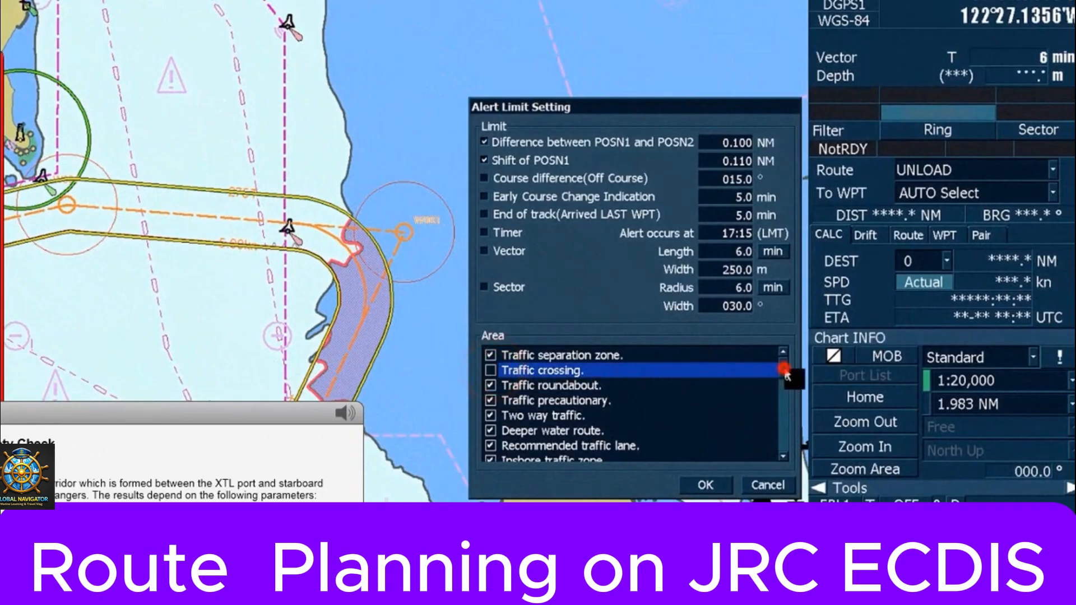
pyautogui.moveTo(785, 369); pyautogui.dragTo(786, 393)
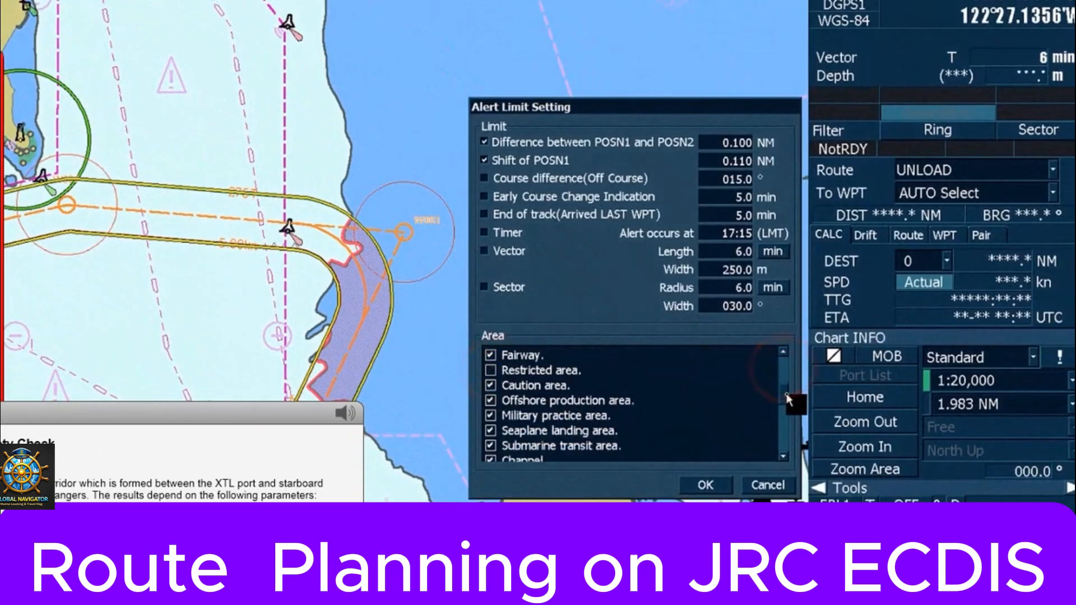
pyautogui.click(491, 370)
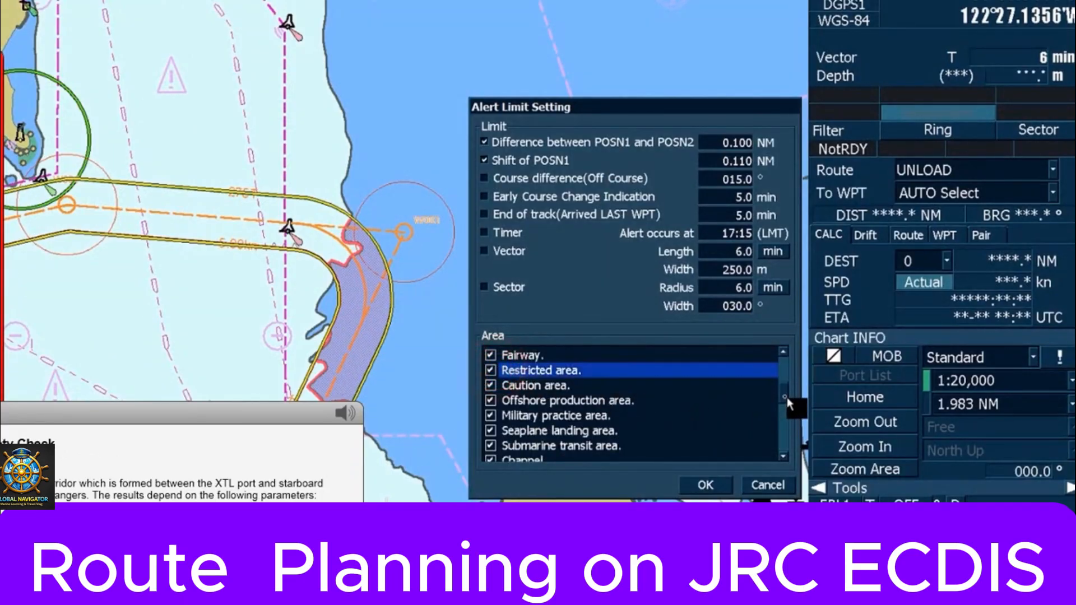
# Review the remaining area types in the Alert Limit Setting area list.
pyautogui.moveTo(783, 396); pyautogui.dragTo(785, 406)
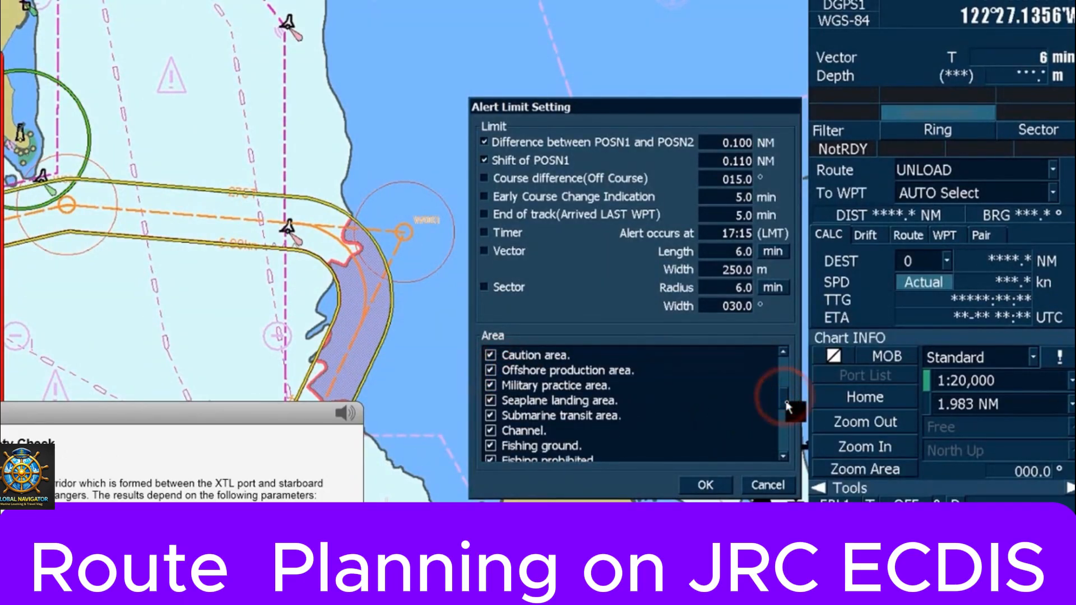
pyautogui.click(783, 456)
pyautogui.click(783, 457)
pyautogui.click(784, 457)
pyautogui.click(784, 456)
pyautogui.click(784, 457)
pyautogui.click(783, 456)
pyautogui.click(784, 457)
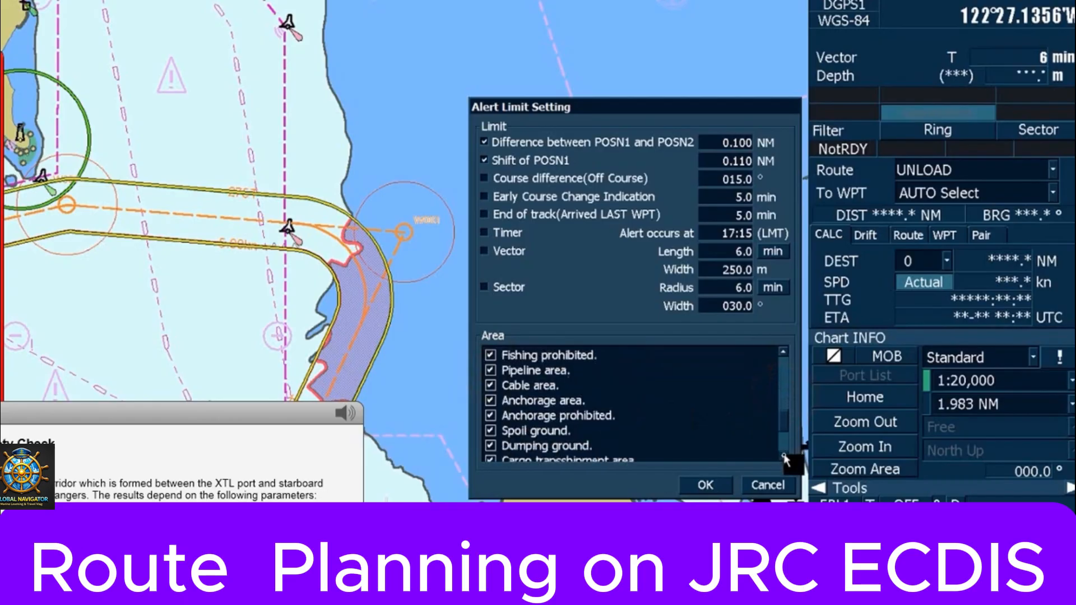
pyautogui.click(783, 456)
pyautogui.click(784, 456)
pyautogui.click(783, 456)
pyautogui.click(784, 457)
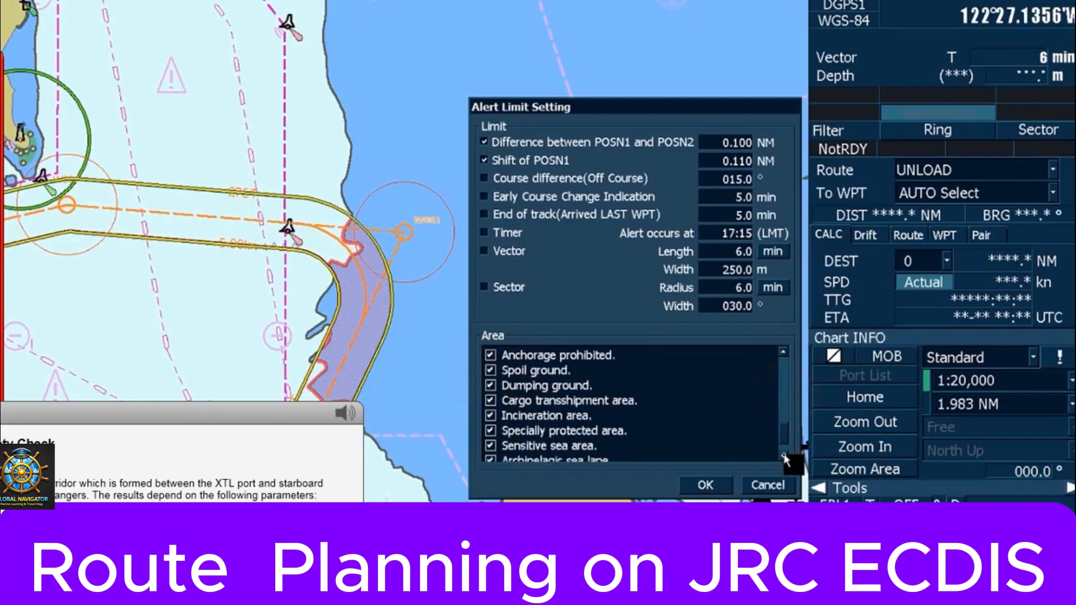
pyautogui.click(783, 457)
pyautogui.click(784, 456)
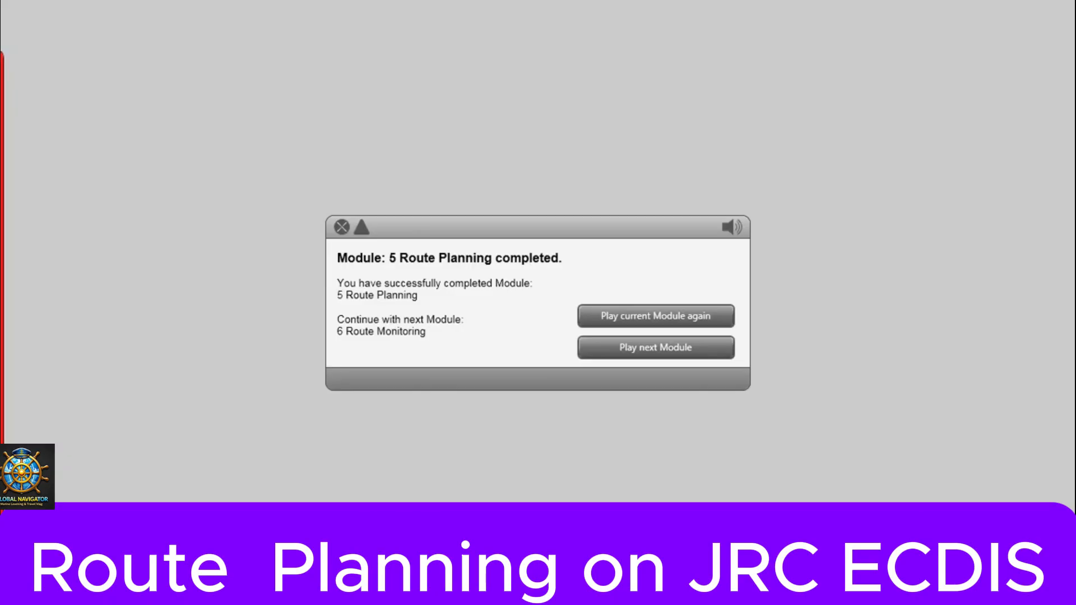
# Continue to module 6 Route Monitoring and start lesson 6.1.1 Activate/Deactivate Planned Route.
pyautogui.click(656, 347)
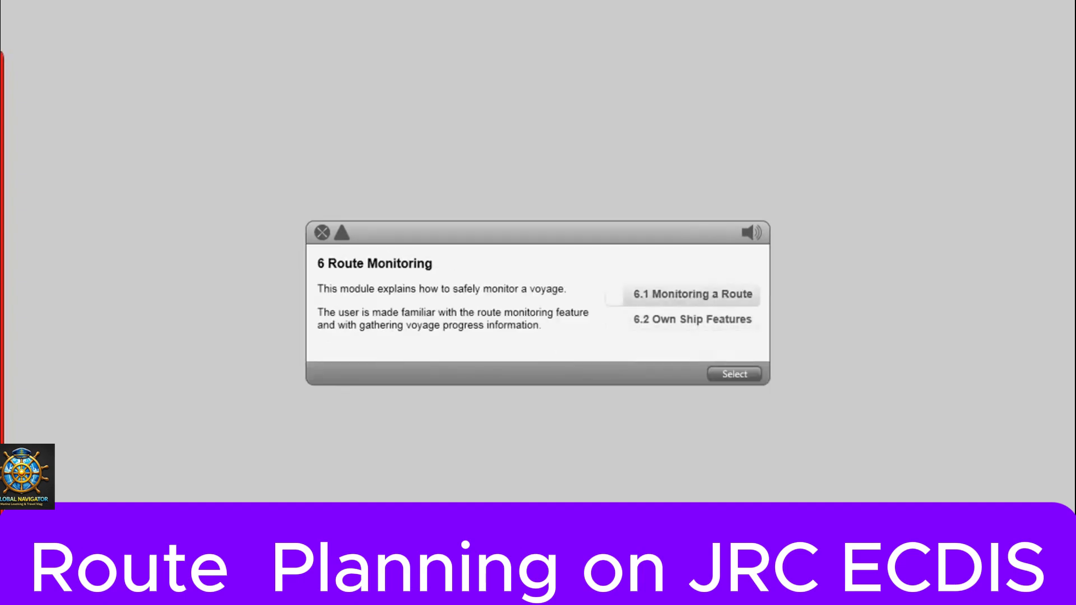
pyautogui.click(693, 295)
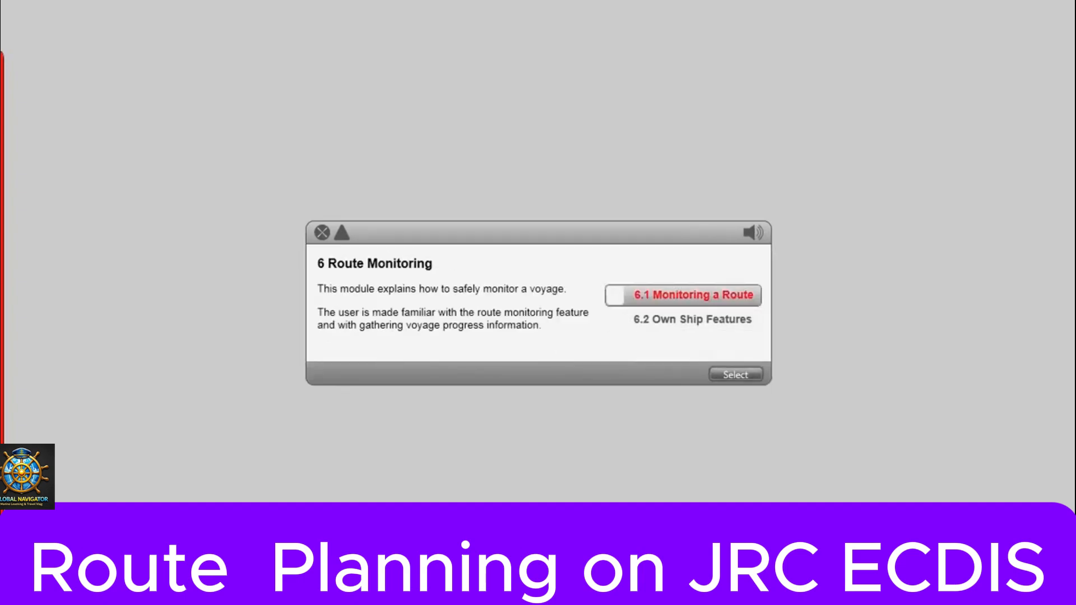
pyautogui.click(735, 373)
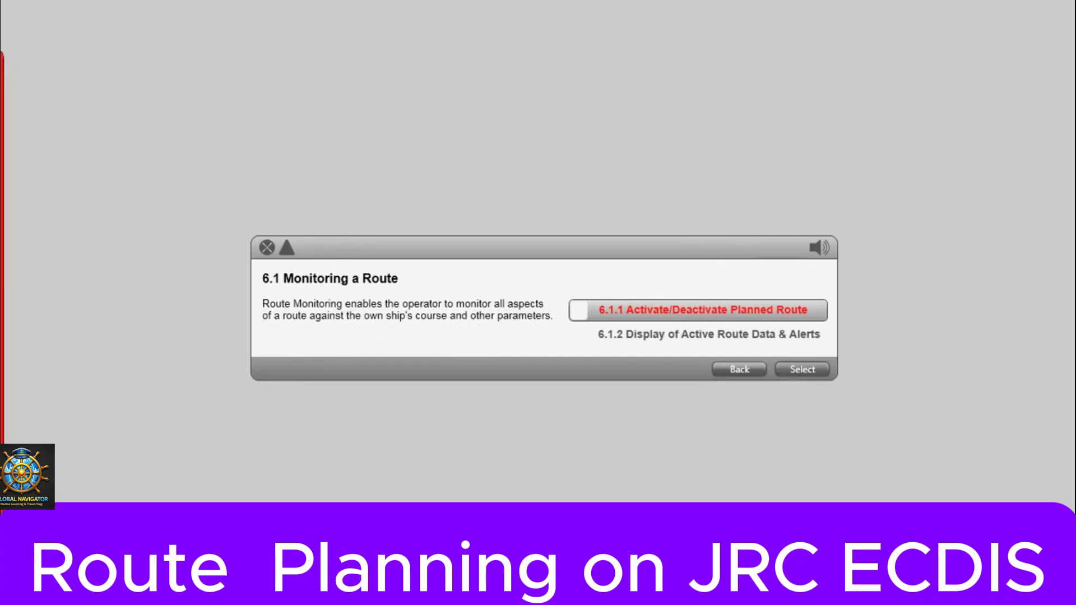
pyautogui.click(802, 369)
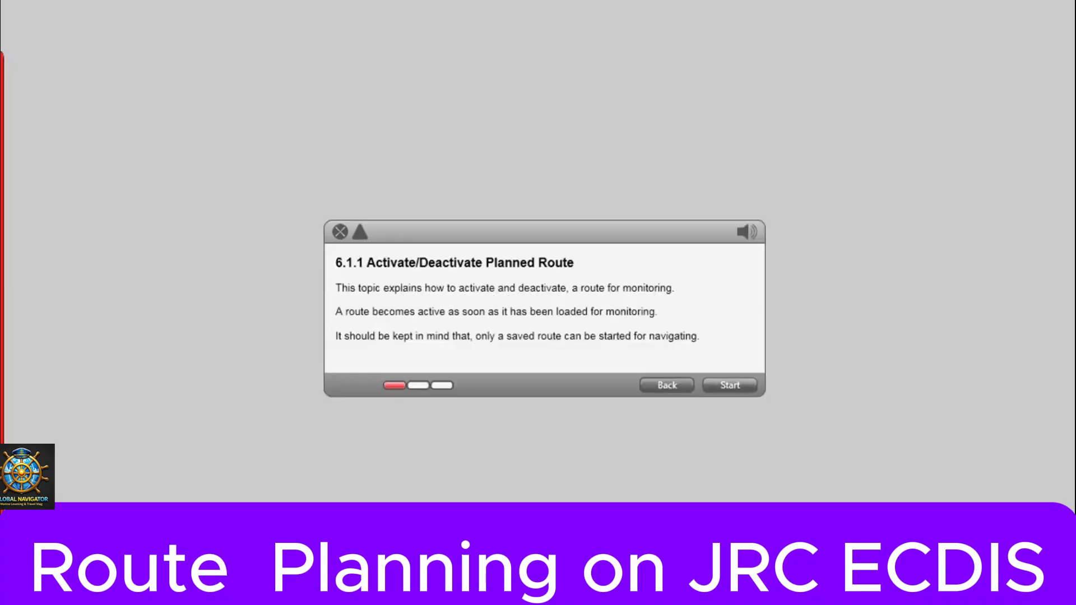
pyautogui.click(730, 385)
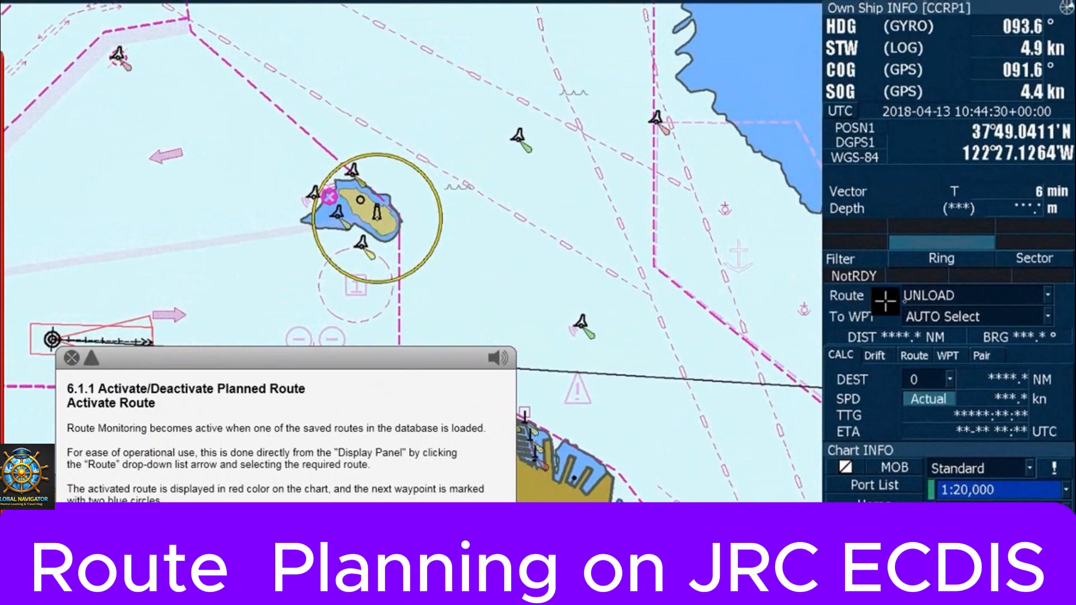
# Load the saved Alcatraz route for monitoring.
pyautogui.click(1046, 297)
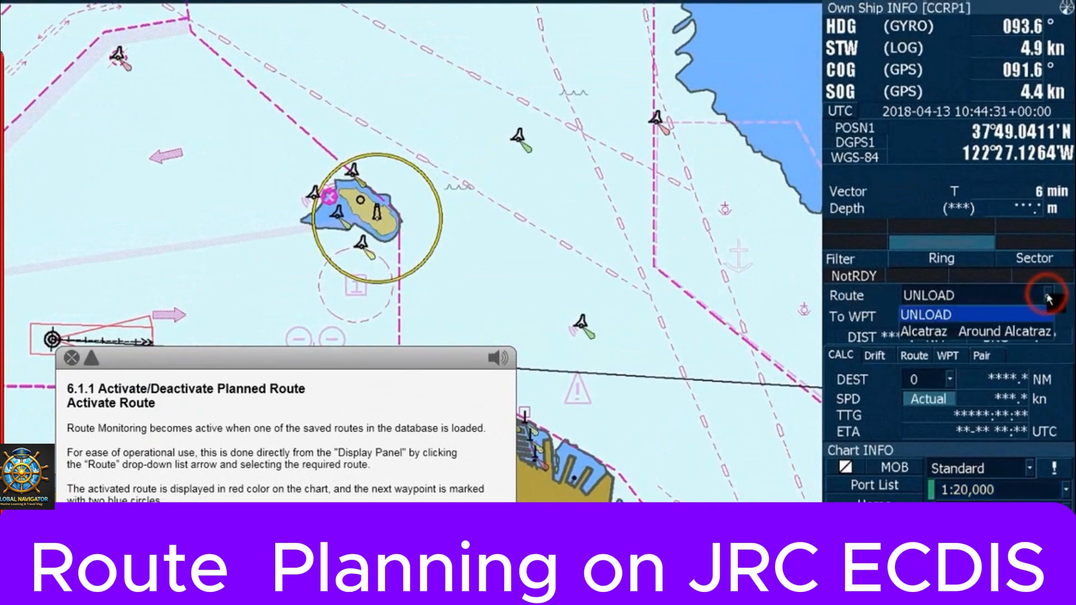
pyautogui.click(1045, 334)
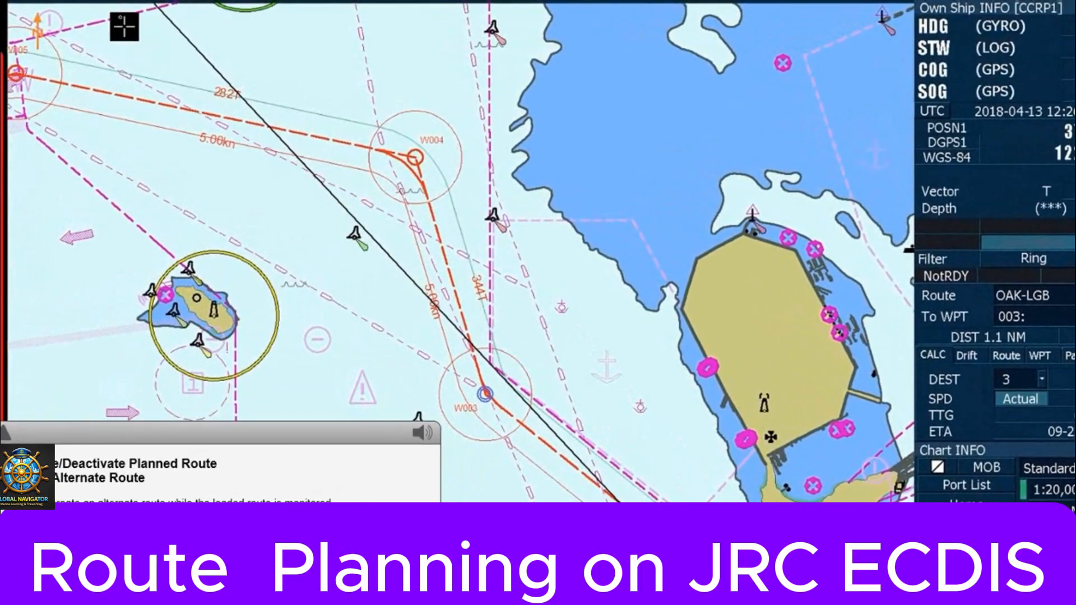
# Start creating an alternate route from the monitored OAK-LGB route.
pyautogui.click(104, 7)
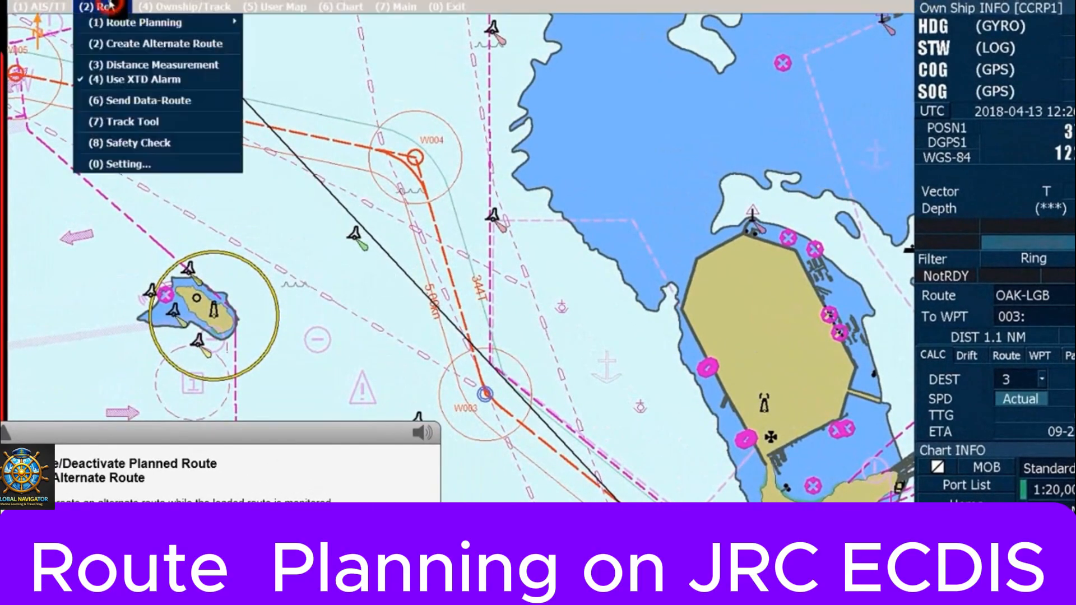
pyautogui.click(110, 43)
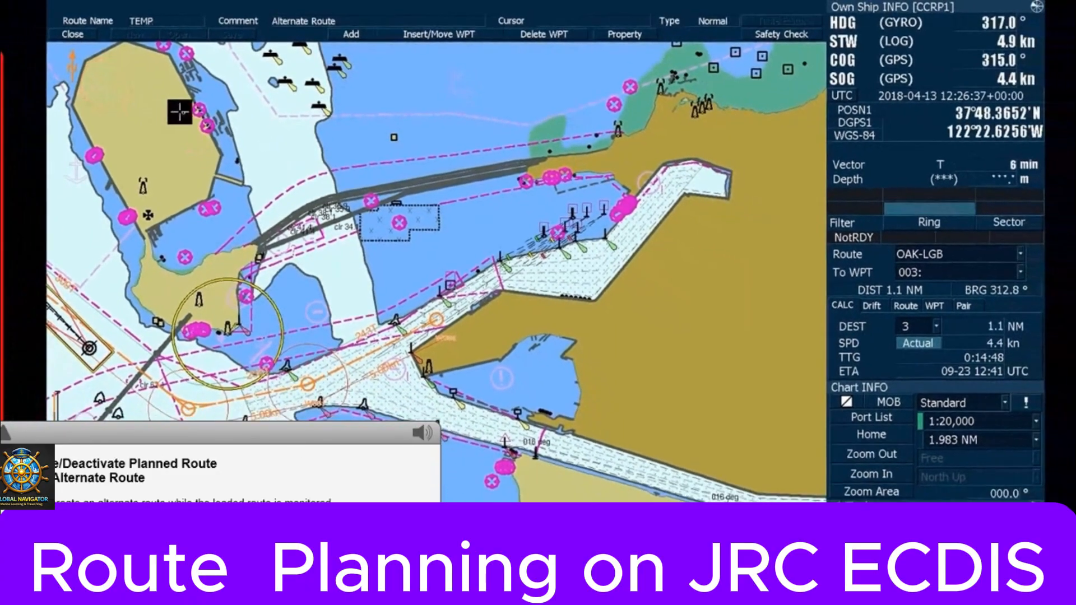
# Delete waypoint W005 and the waypoint following it from the alternate route, and save it as TEMP.
pyautogui.moveTo(313, 160); pyautogui.dragTo(792, 351)
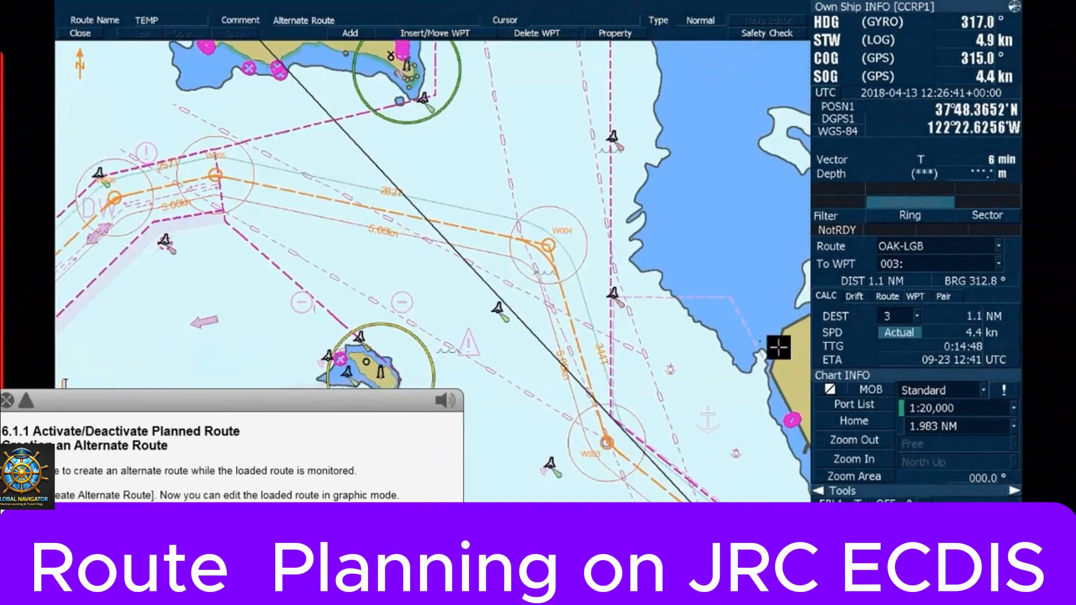
pyautogui.click(629, 295)
pyautogui.moveTo(736, 315); pyautogui.dragTo(780, 322)
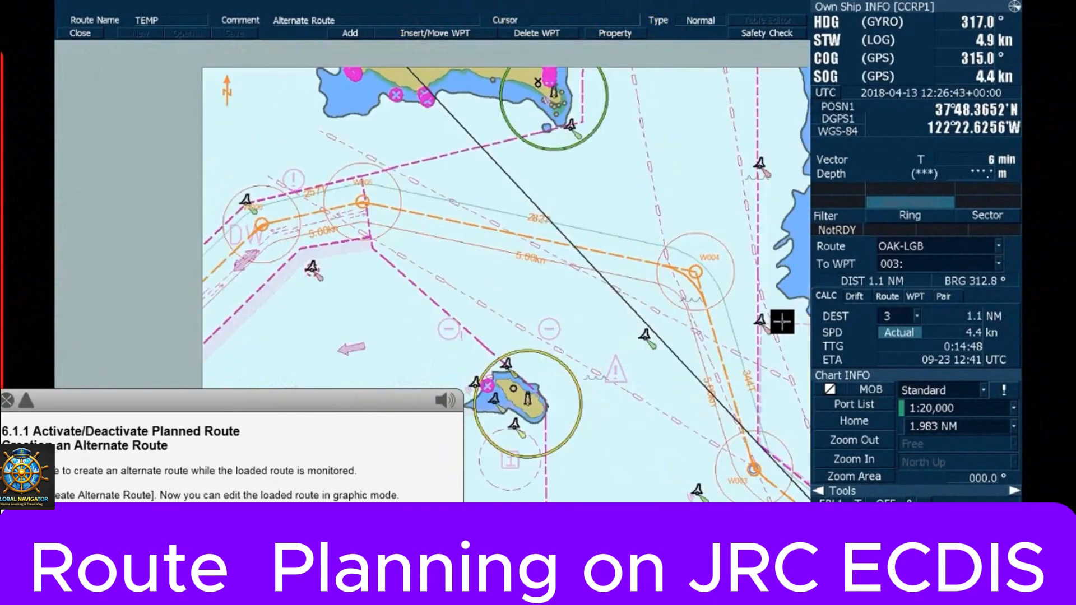
pyautogui.moveTo(635, 315); pyautogui.dragTo(711, 320)
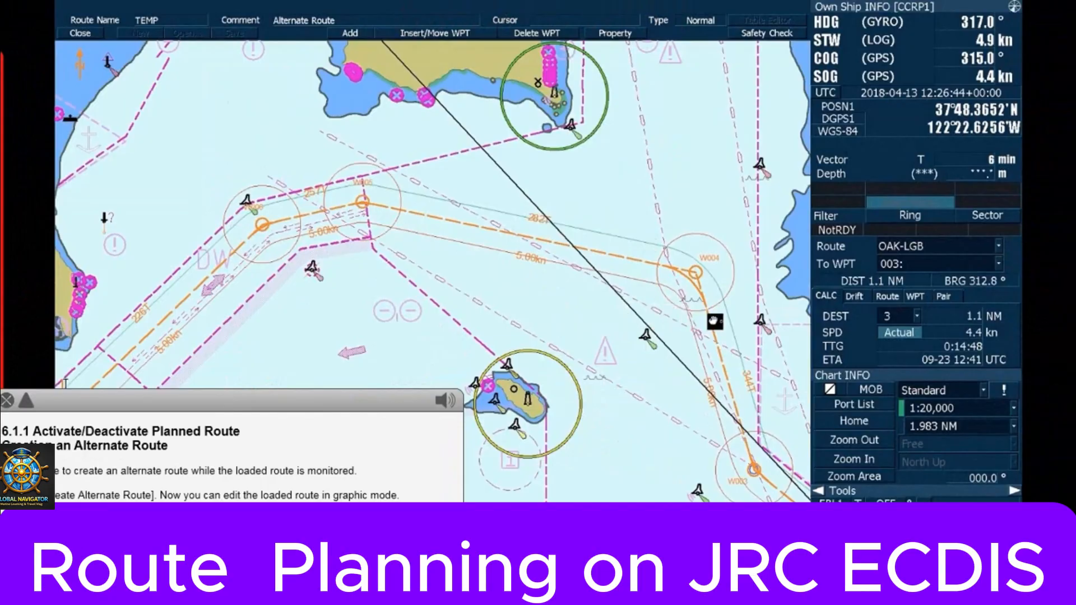
pyautogui.click(534, 35)
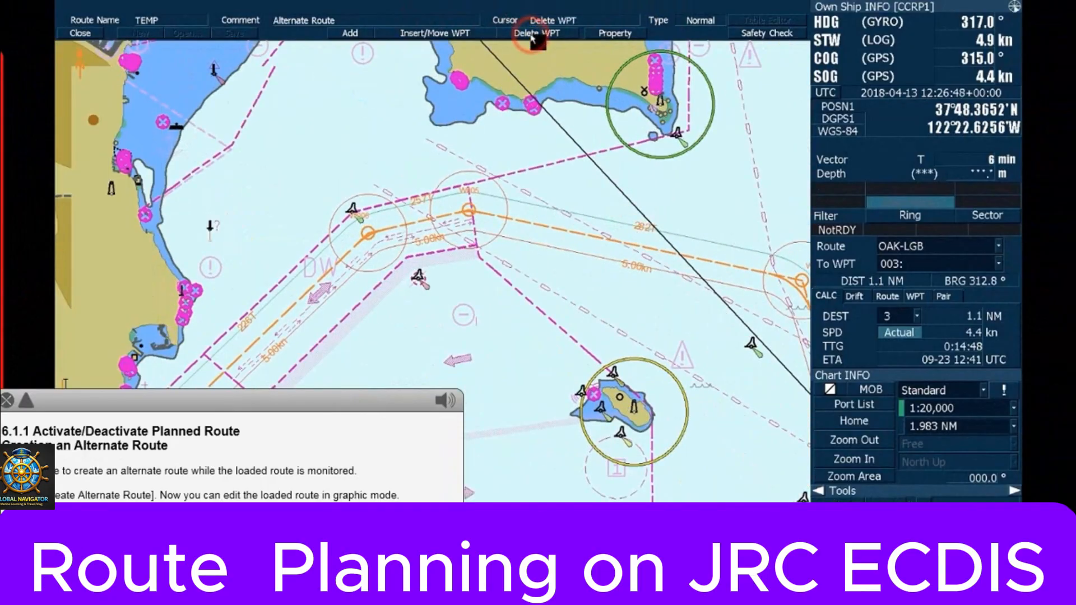
pyautogui.click(470, 208)
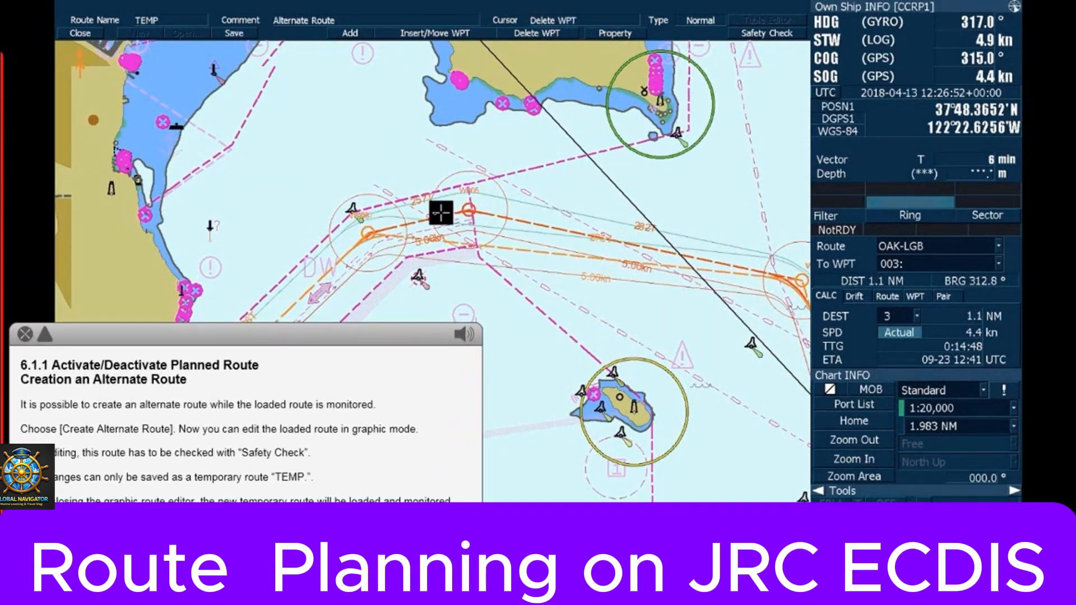
pyautogui.click(369, 231)
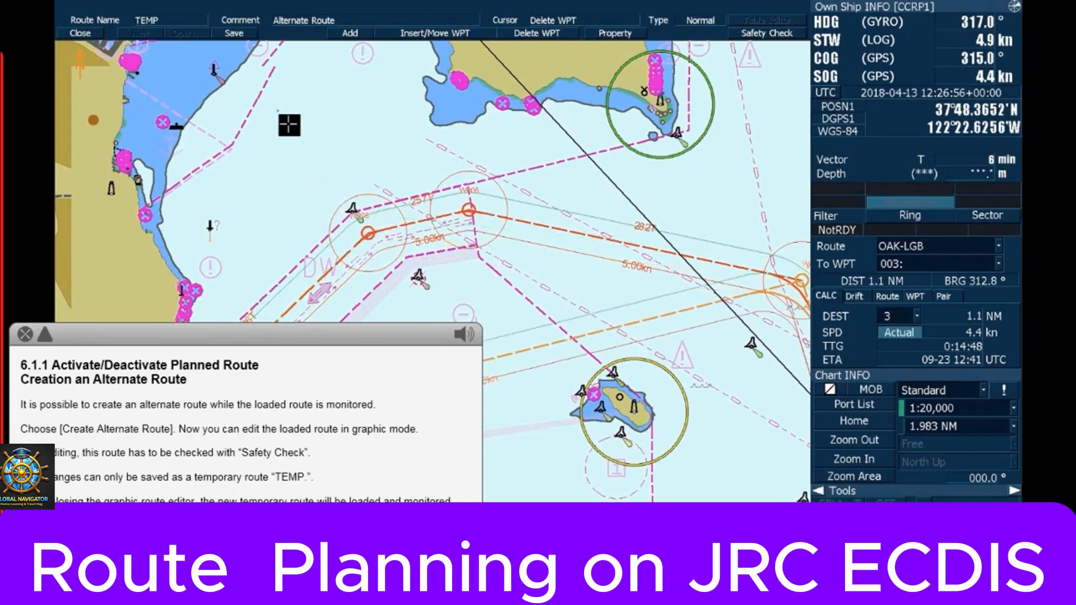
pyautogui.click(230, 34)
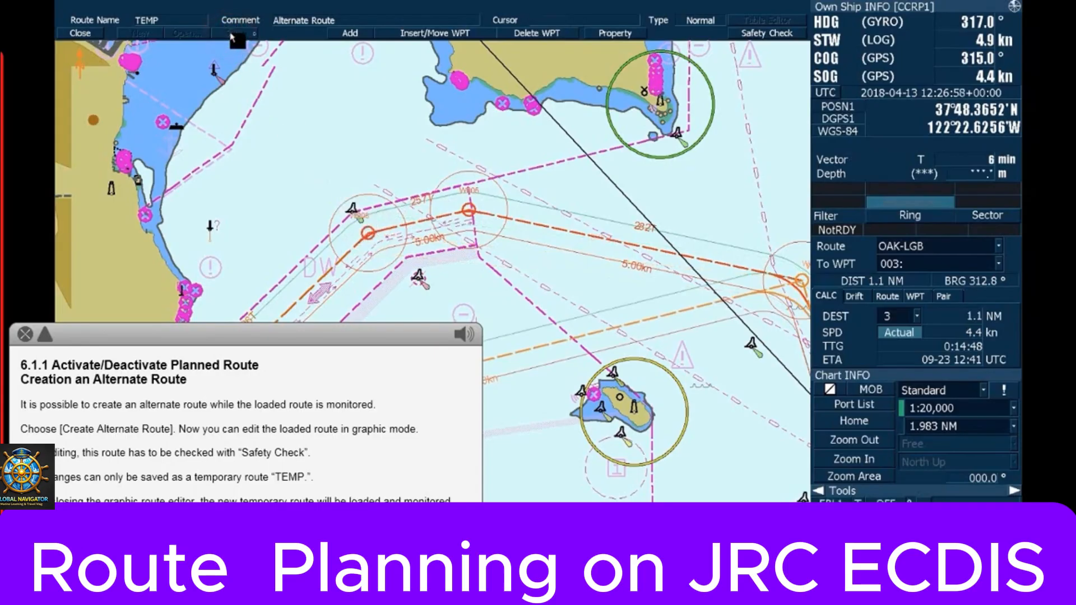
# Run the route warning safety check on the selected leg of the TEMP alternate route.
pyautogui.click(735, 36)
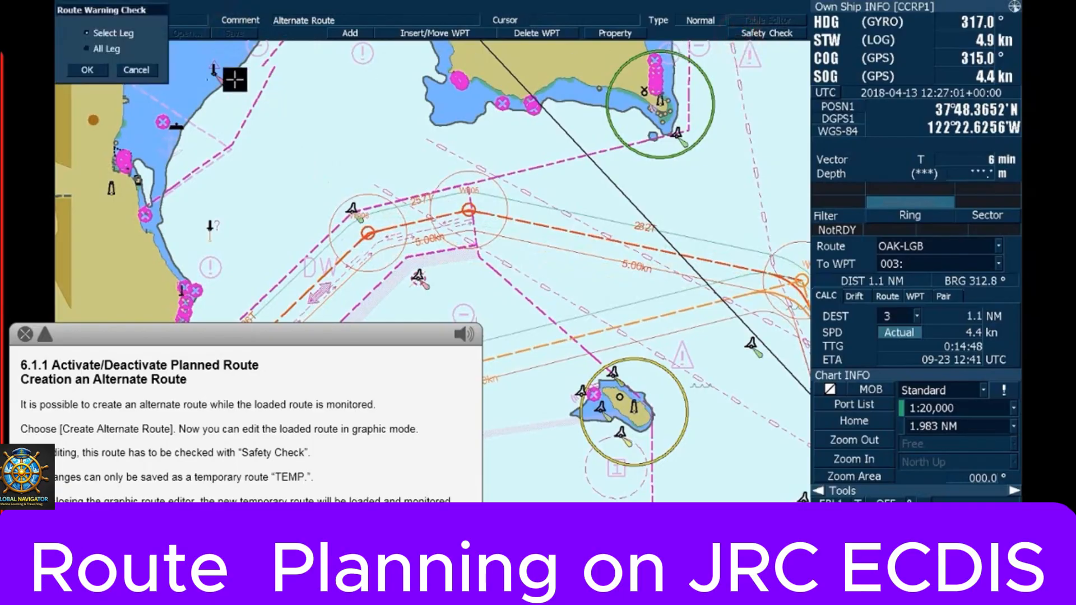
pyautogui.click(87, 71)
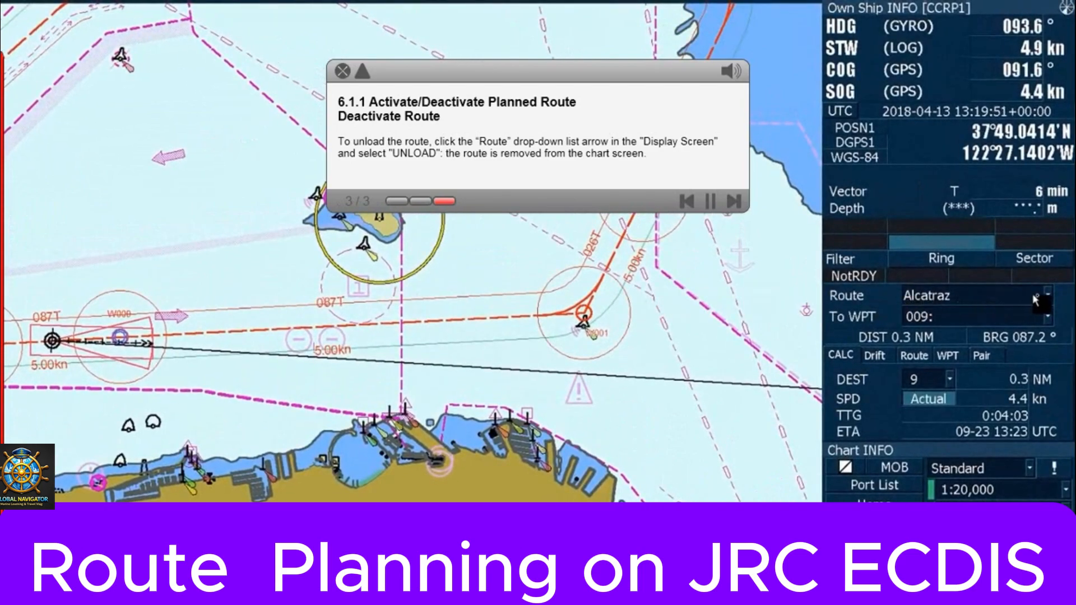
# Unload the monitored Alcatraz route so that it is removed from the chart.
pyautogui.click(1047, 296)
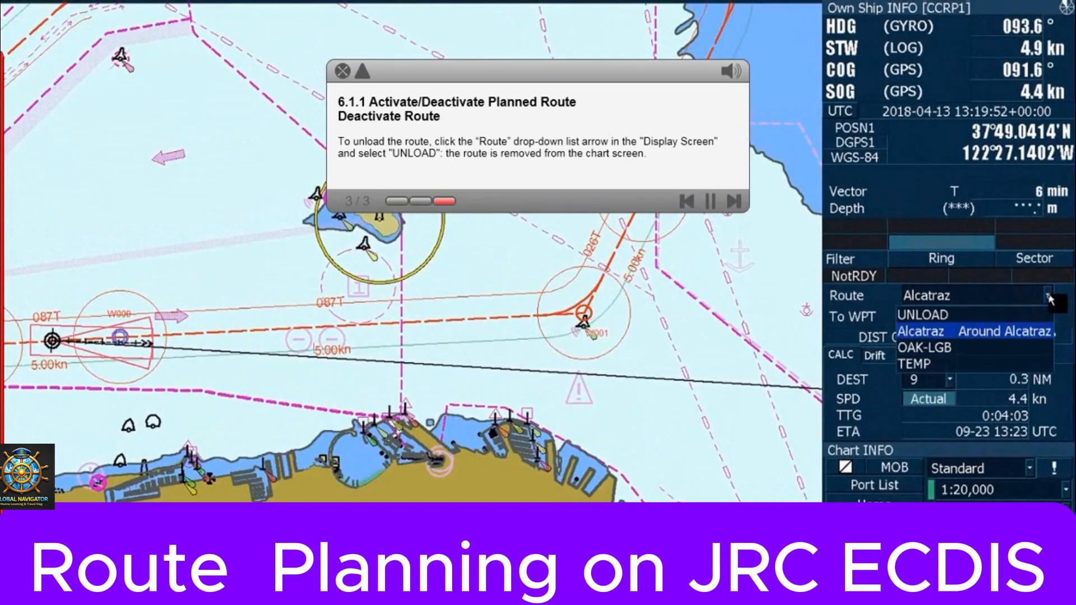
pyautogui.click(1050, 316)
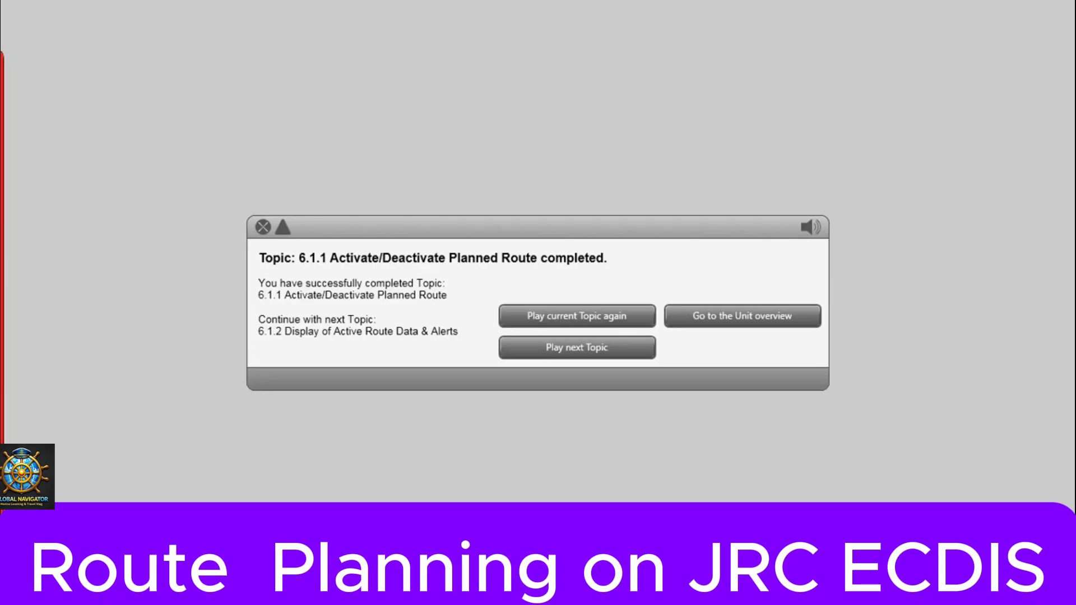
# Start lesson 6.1.2 Display of Active Route Data & Alerts and set the cross track limit line color to IALA-B.
pyautogui.click(576, 348)
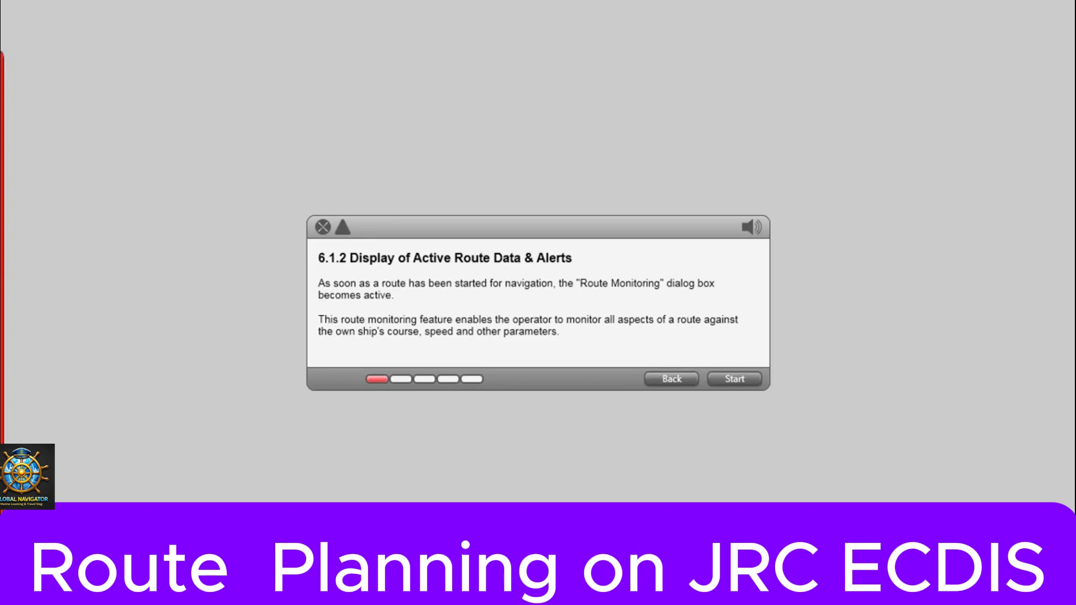
pyautogui.click(735, 379)
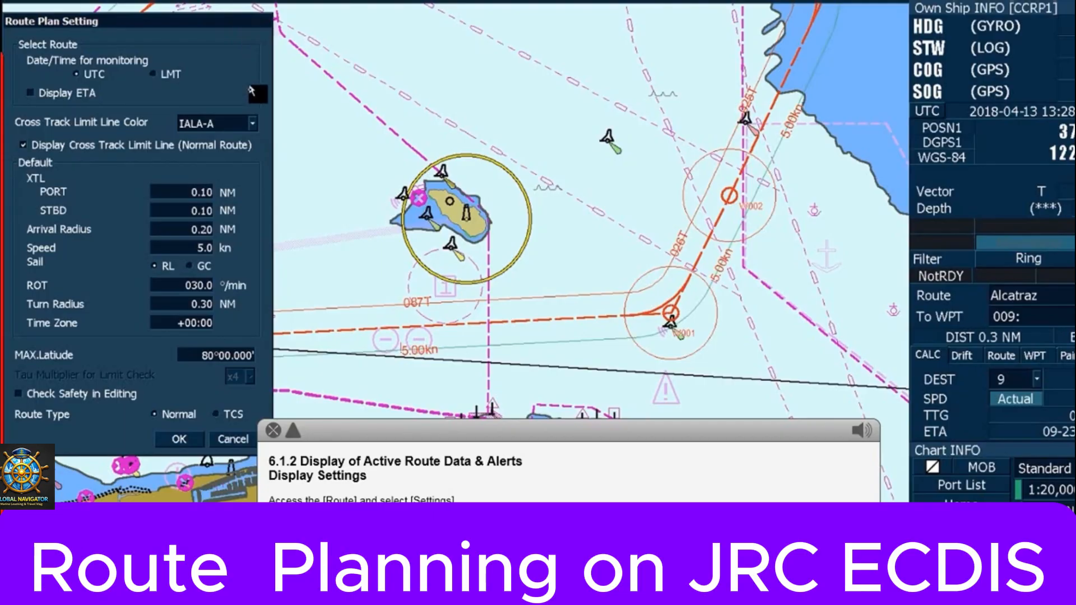
pyautogui.click(252, 123)
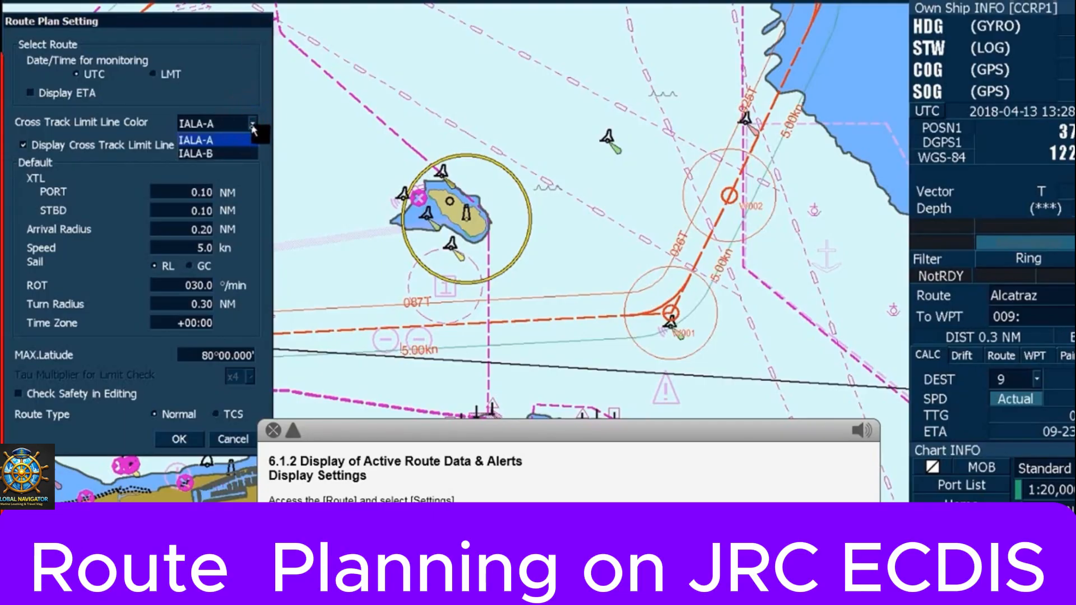
pyautogui.click(251, 155)
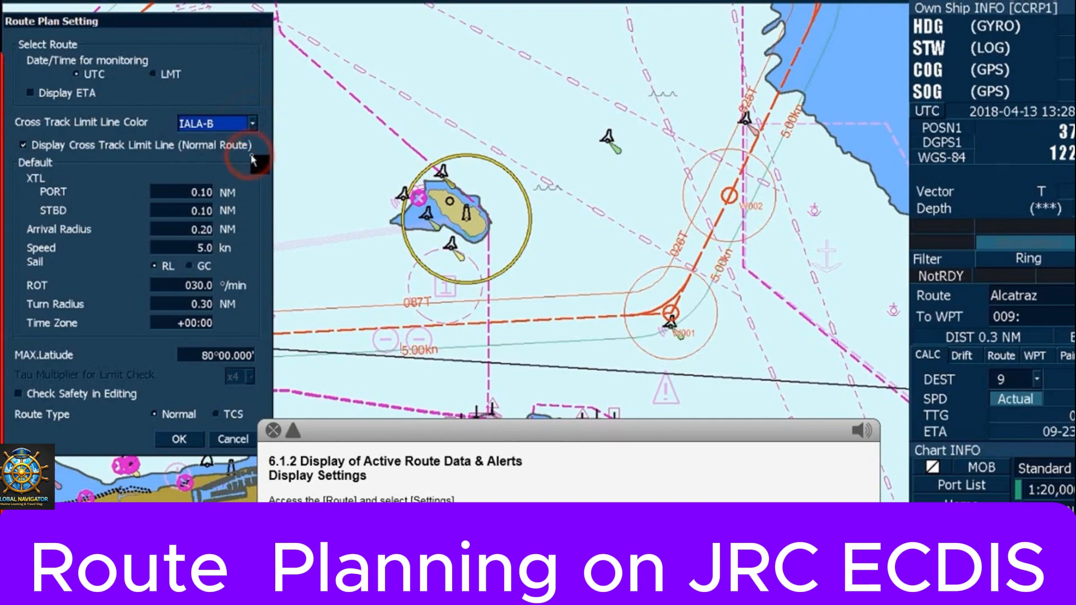
pyautogui.click(179, 438)
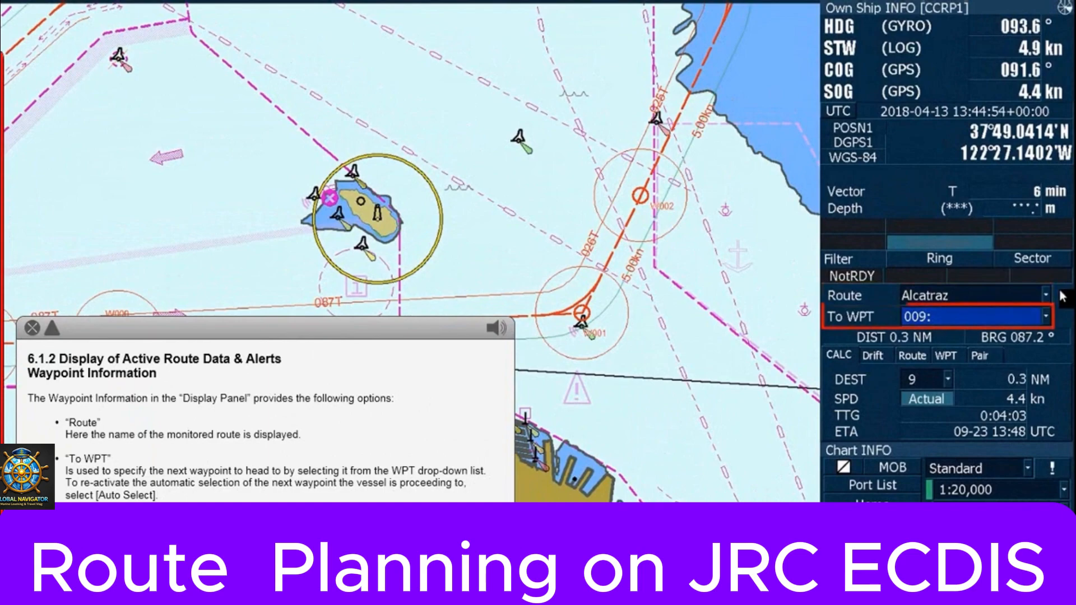
# Set the Alcatraz route's next waypoint to 001, and re-activate its automatic waypoint selection with AUTO Select.
pyautogui.click(1046, 317)
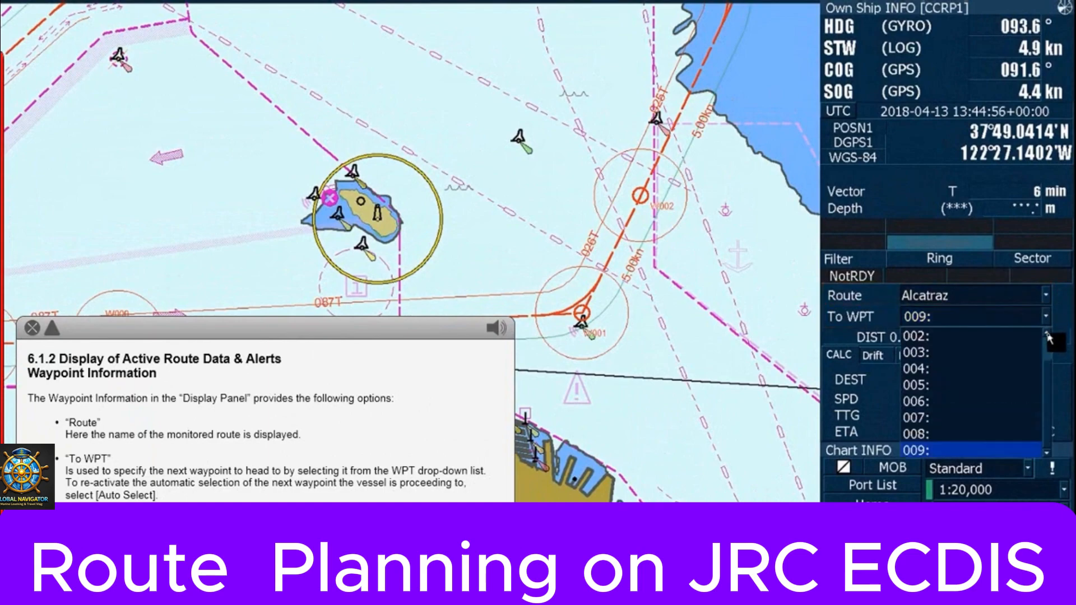
pyautogui.click(1043, 335)
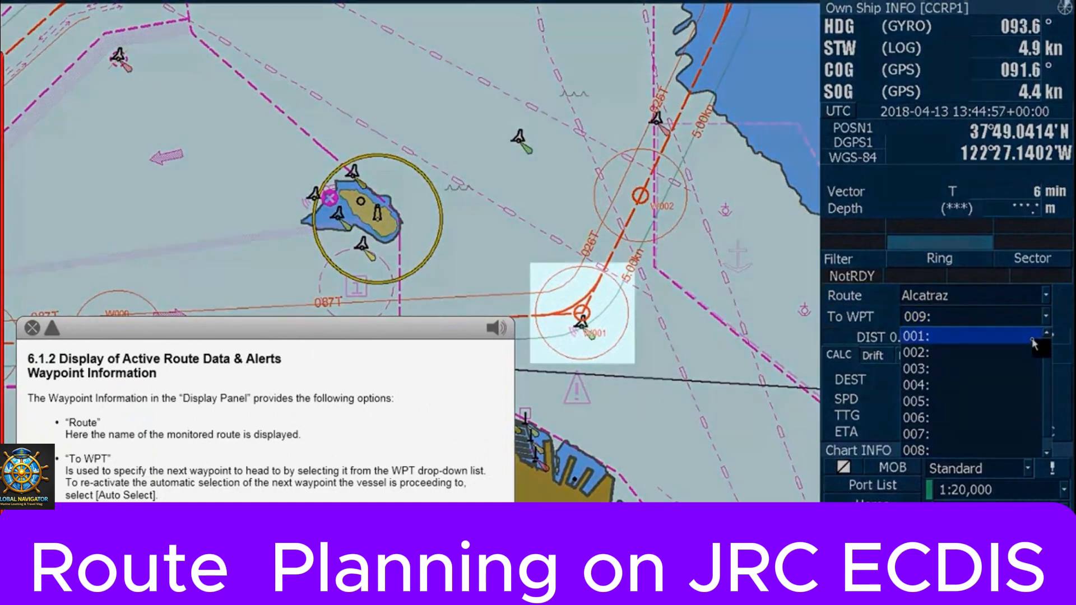
pyautogui.click(1036, 336)
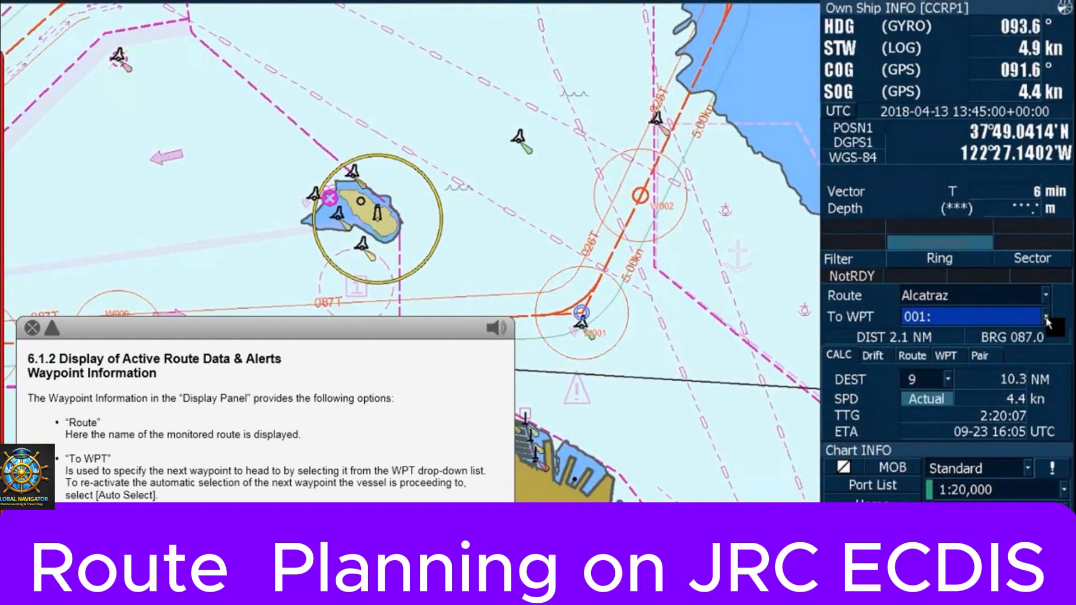
pyautogui.click(1045, 318)
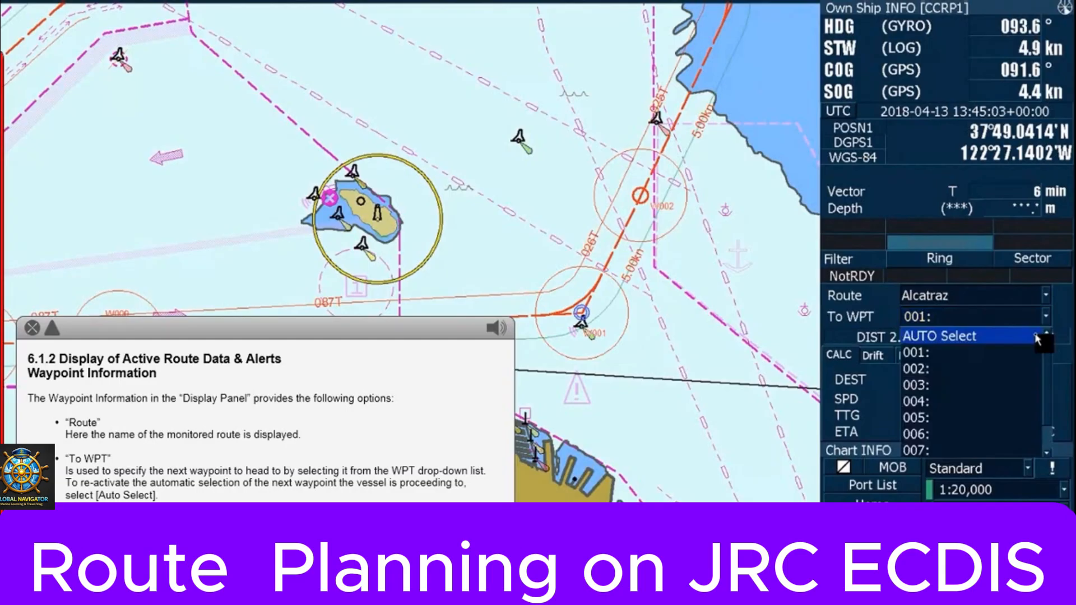
pyautogui.click(1037, 336)
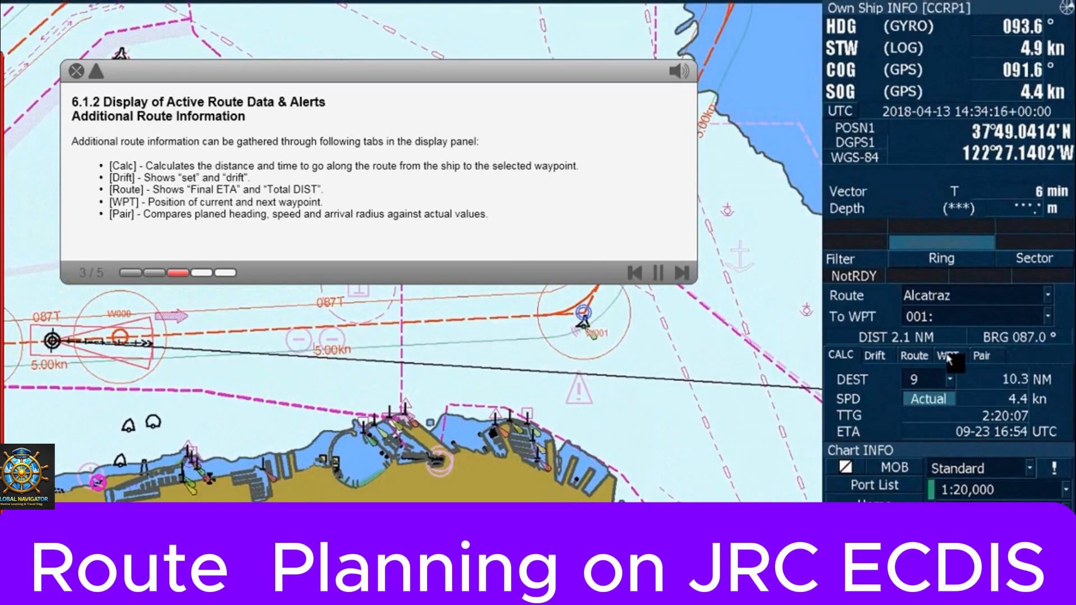
# Review the monitored route's drift, route totals, waypoint position and planned-versus-actual pair data.
pyautogui.click(895, 355)
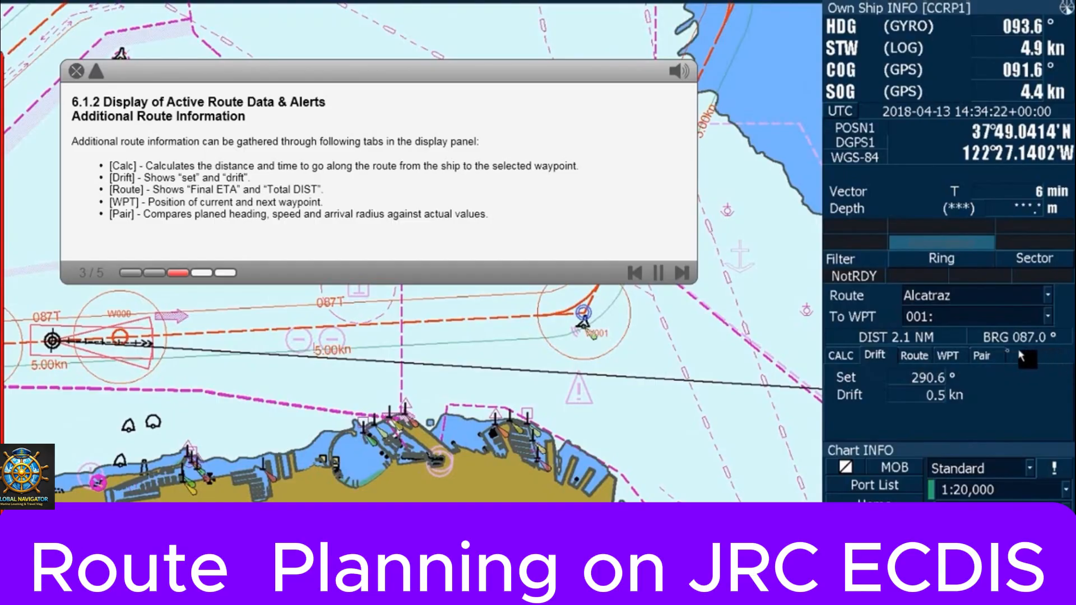
pyautogui.click(929, 355)
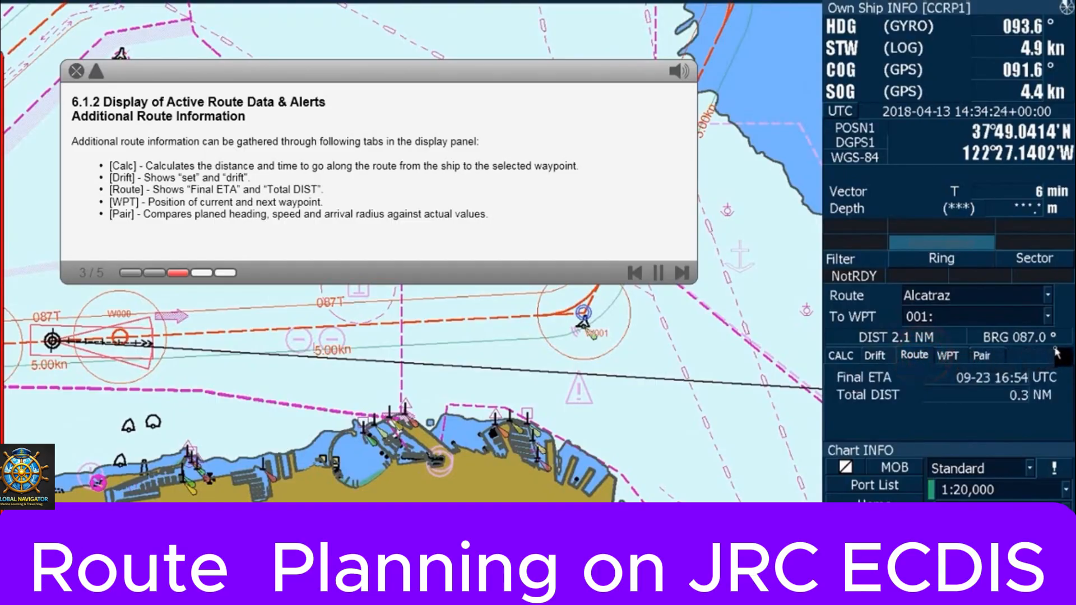
pyautogui.click(960, 355)
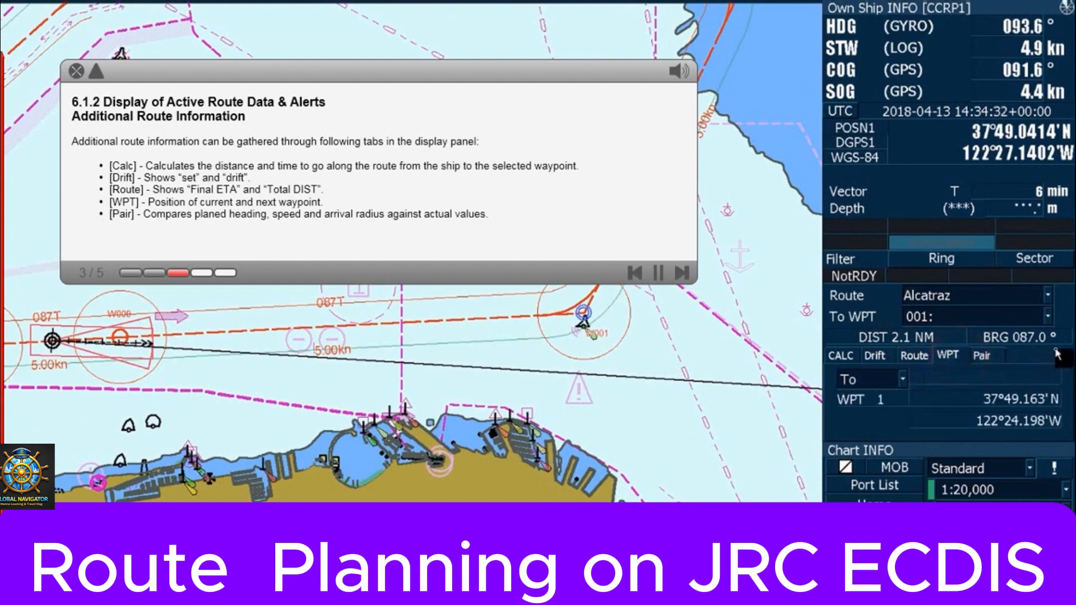
pyautogui.click(1012, 358)
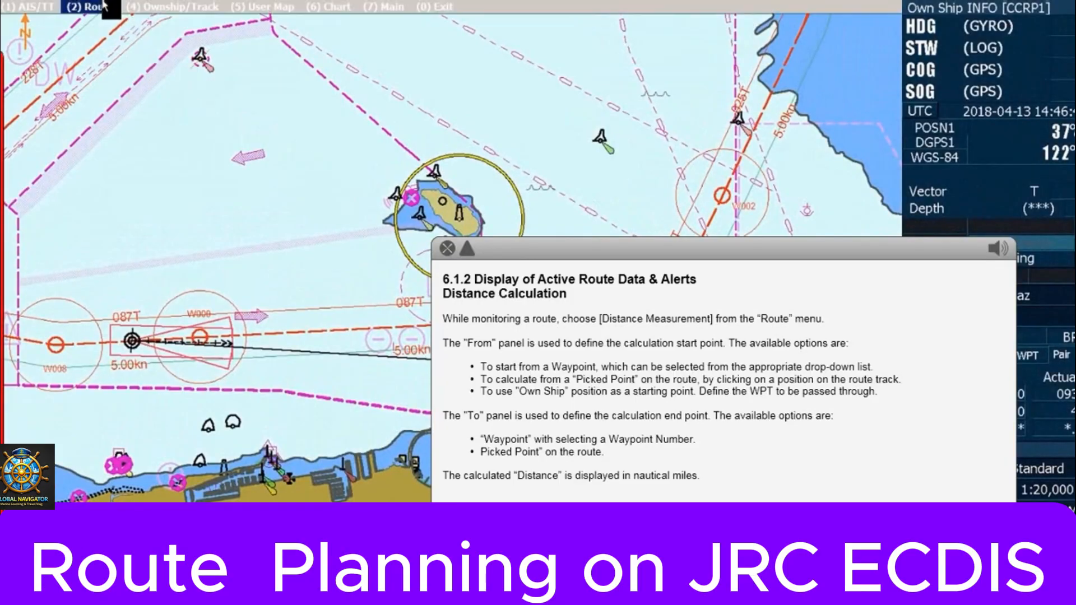
# Open Distance Measurement for the monitored route and measure from waypoint 01 to waypoint 00.
pyautogui.click(96, 7)
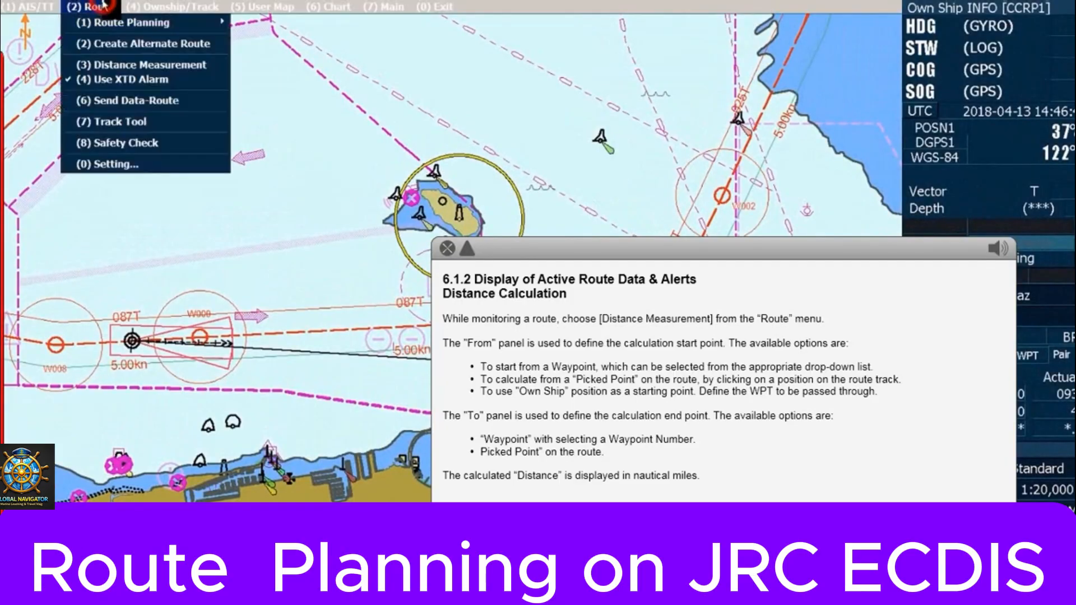
pyautogui.click(102, 65)
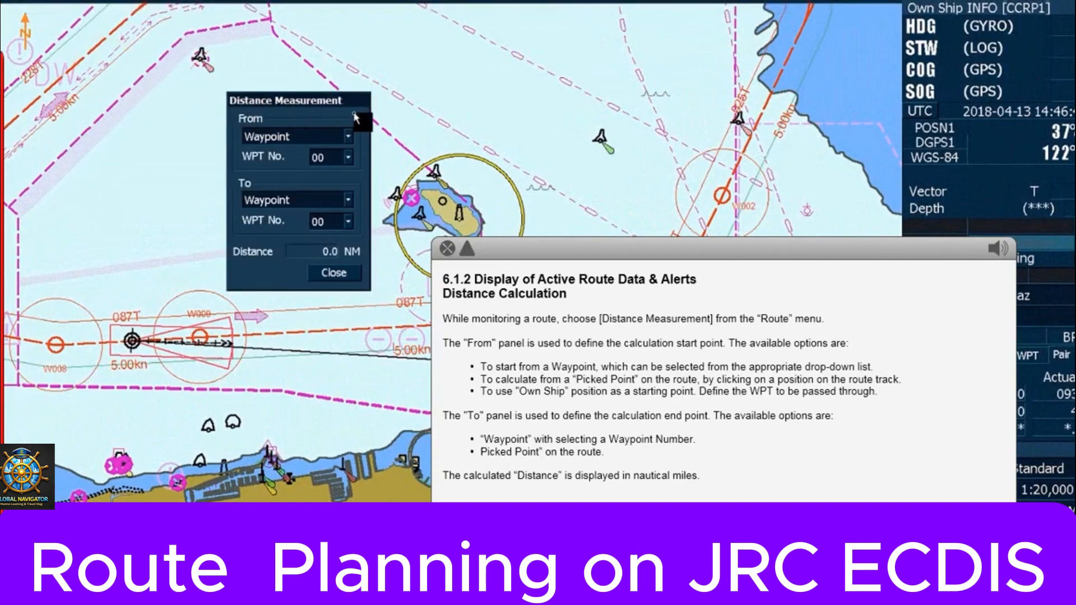
pyautogui.click(348, 136)
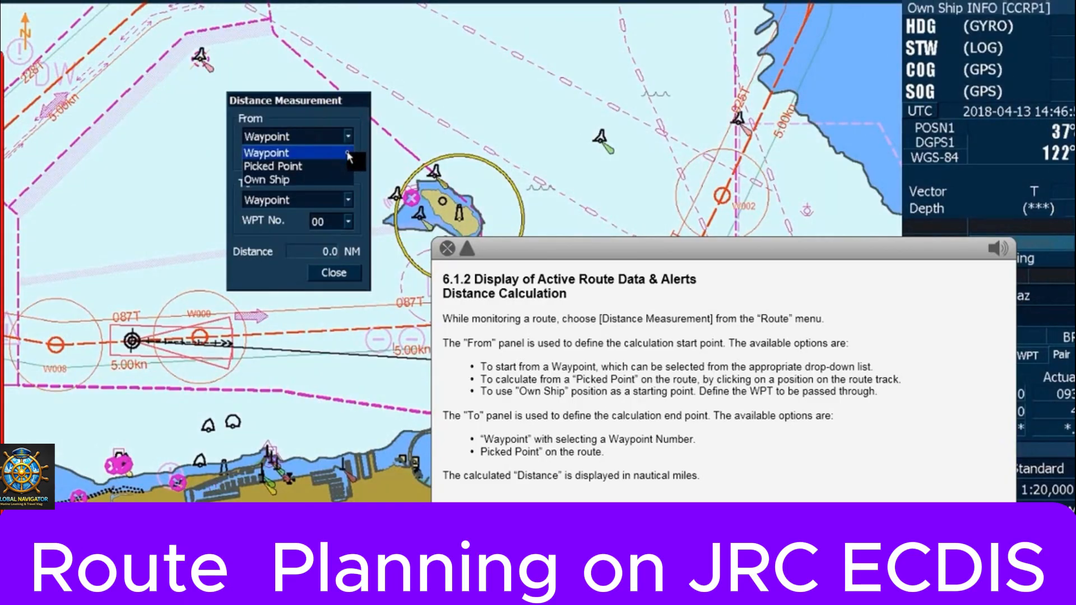
pyautogui.click(347, 152)
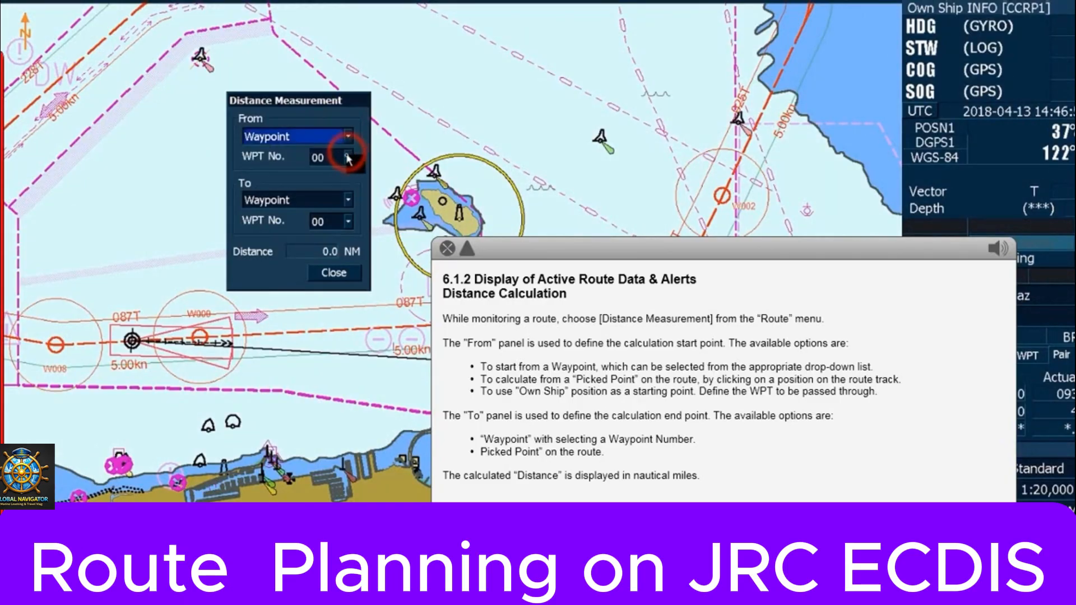
pyautogui.click(348, 157)
pyautogui.click(328, 187)
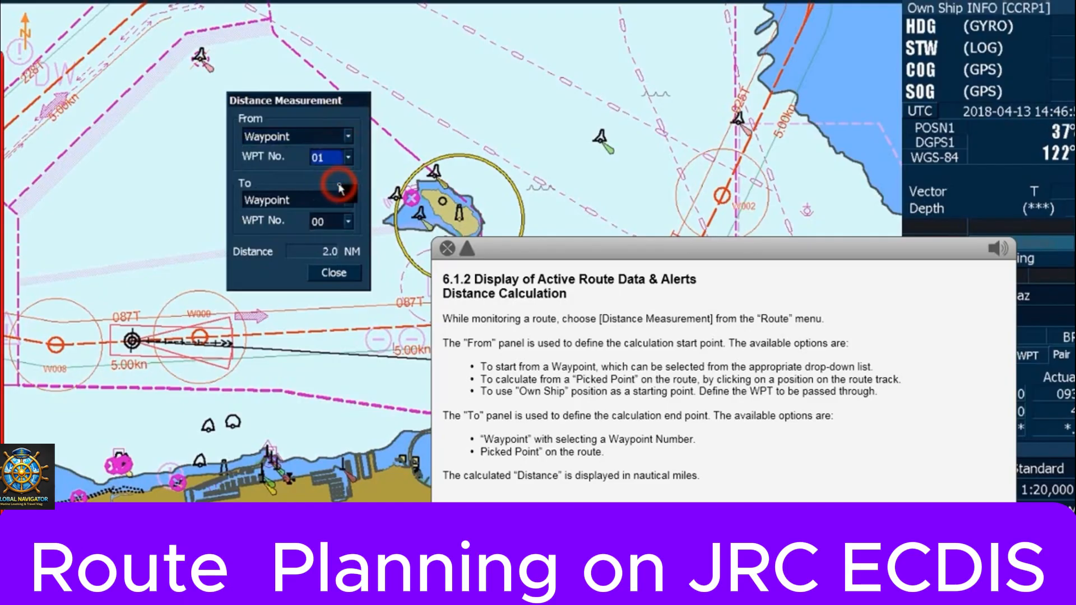
# Measure the distance to waypoint 00 from a picked point on the track just east of that waypoint.
pyautogui.click(349, 138)
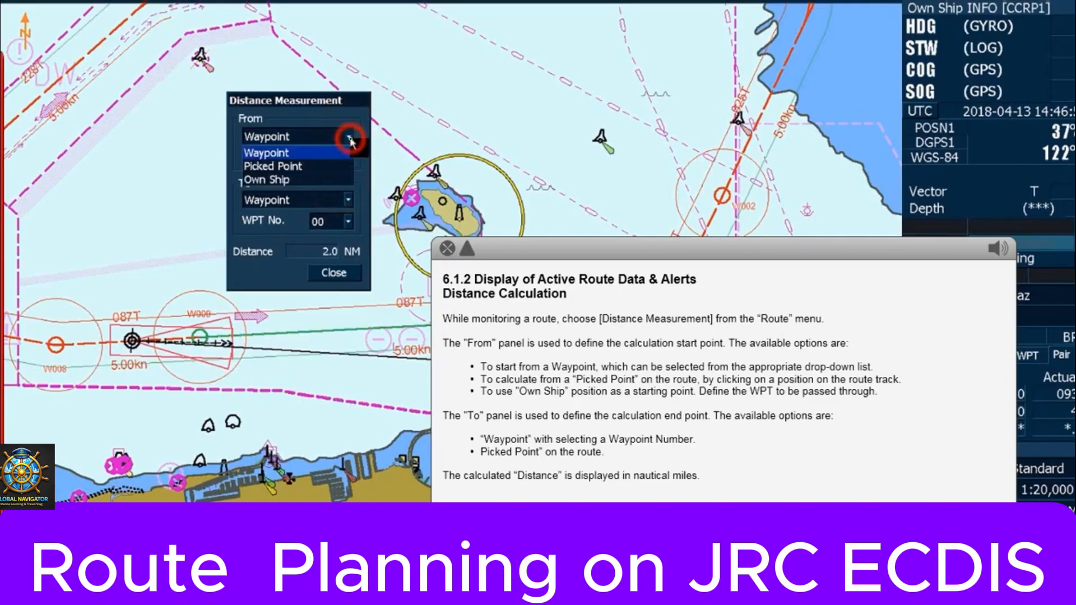
pyautogui.click(345, 164)
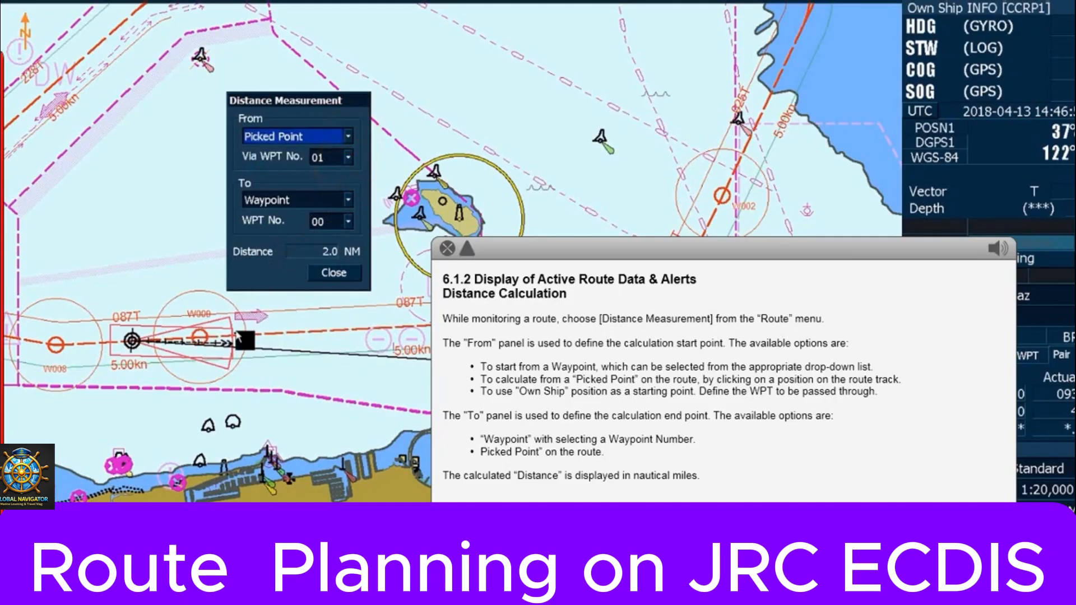
pyautogui.click(236, 335)
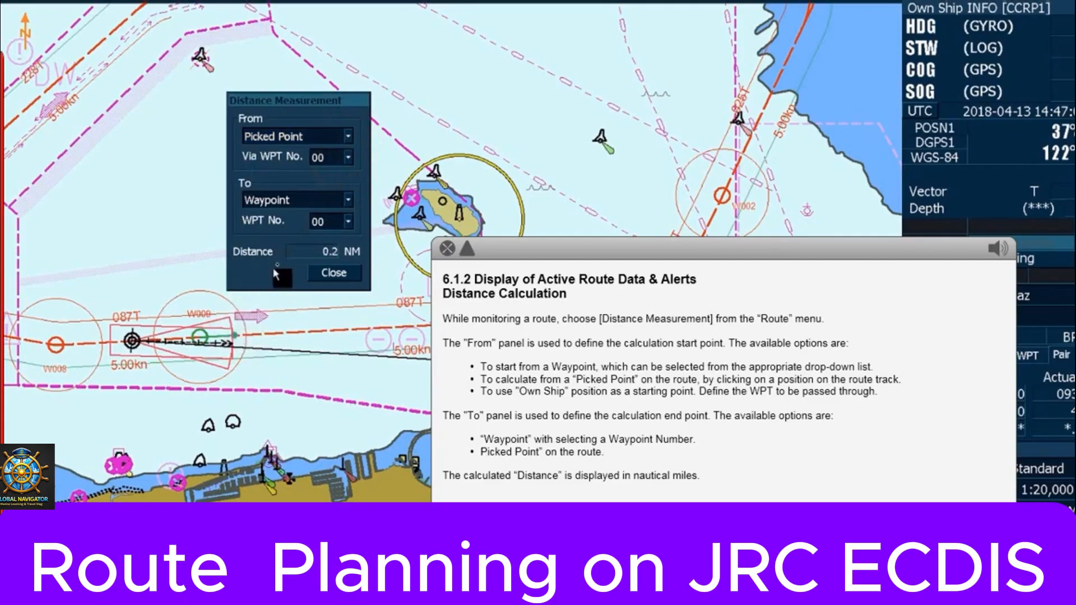
# Measure the distance from Own Ship via waypoint 01 to waypoint 00.
pyautogui.click(347, 137)
pyautogui.click(338, 180)
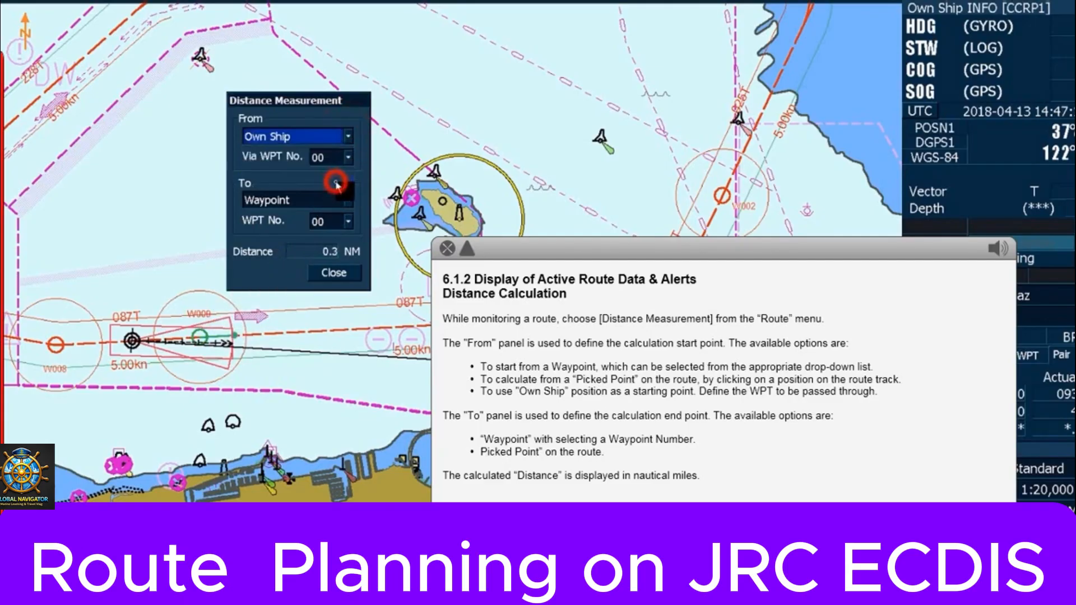
pyautogui.click(347, 158)
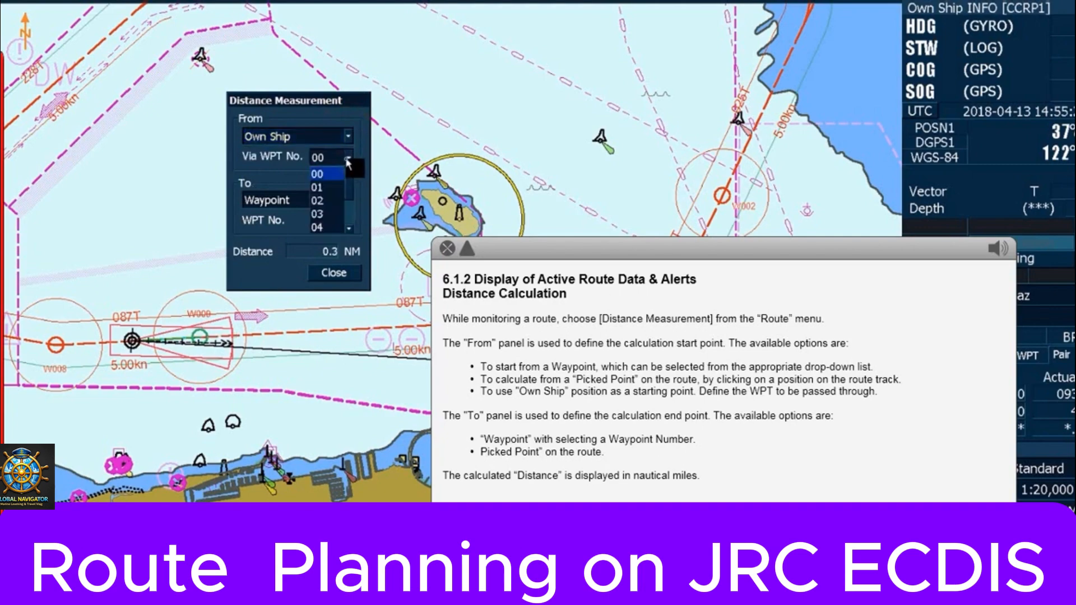
pyautogui.click(338, 189)
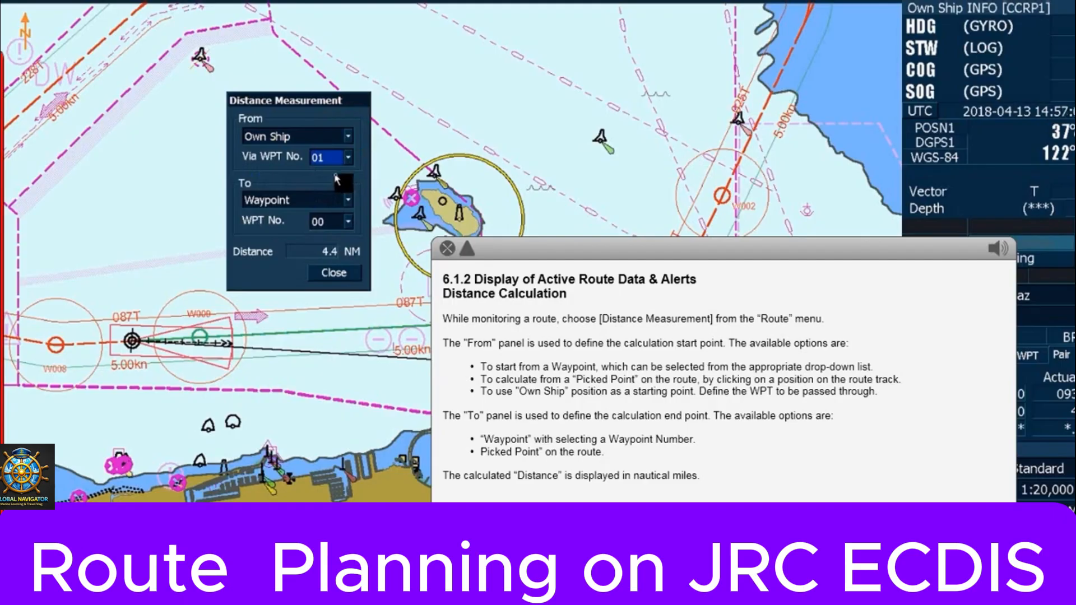
# Change the end of the own-ship distance measurement to waypoint 09.
pyautogui.click(350, 201)
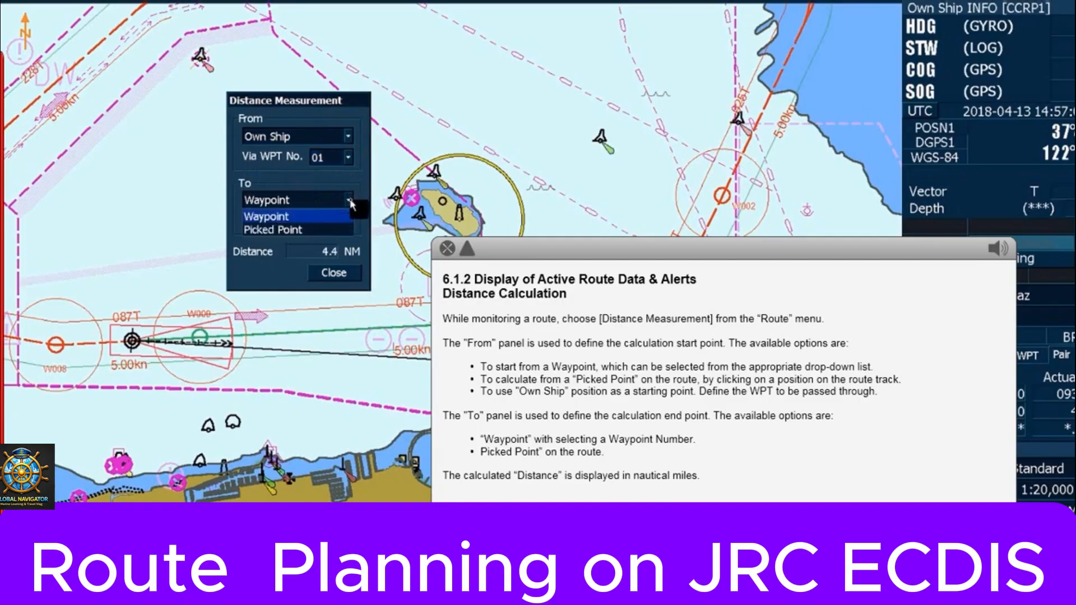
pyautogui.click(350, 215)
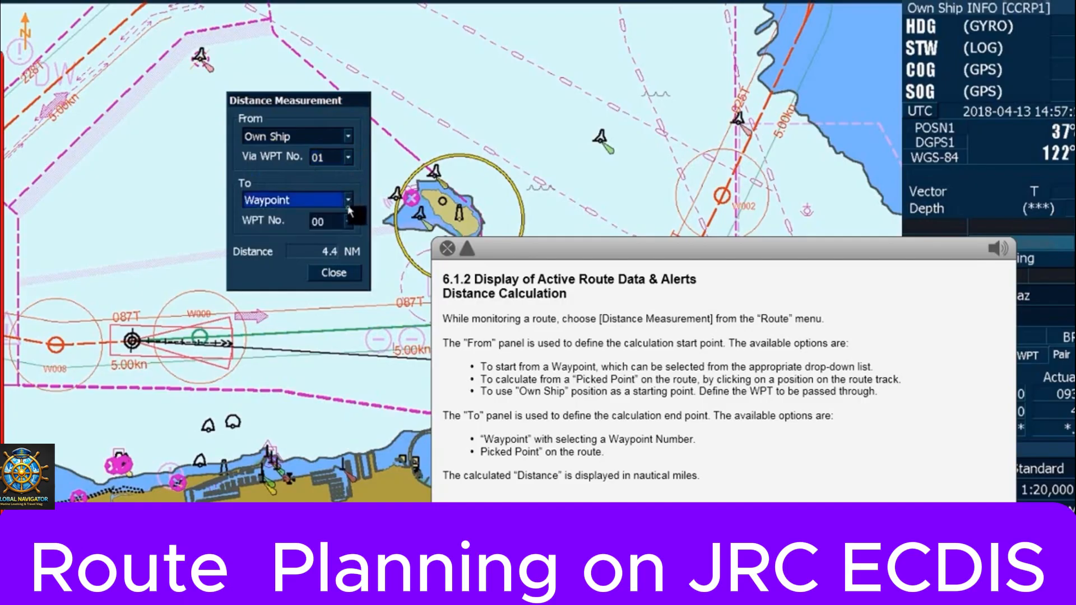
pyautogui.click(348, 221)
pyautogui.moveTo(352, 248); pyautogui.dragTo(349, 274)
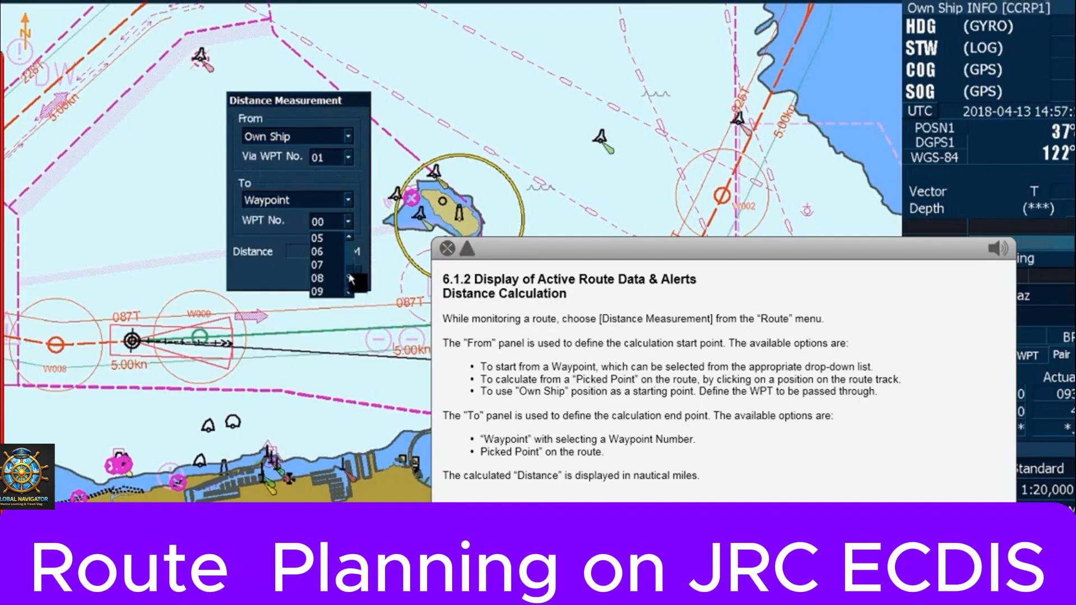
pyautogui.click(333, 290)
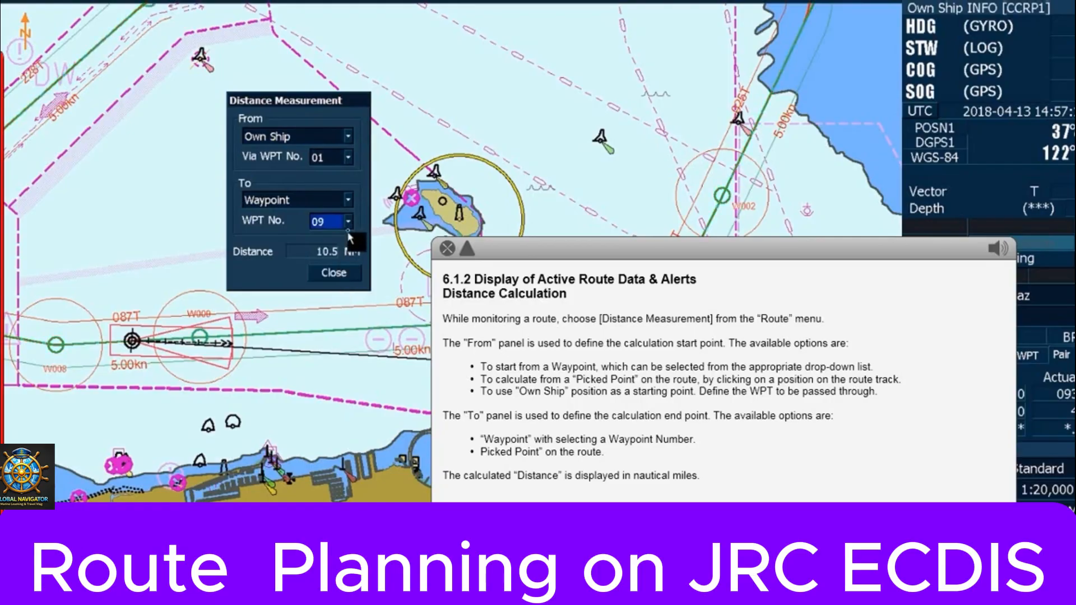
# Measure from own ship to a picked point on the route at waypoint W002.
pyautogui.click(349, 201)
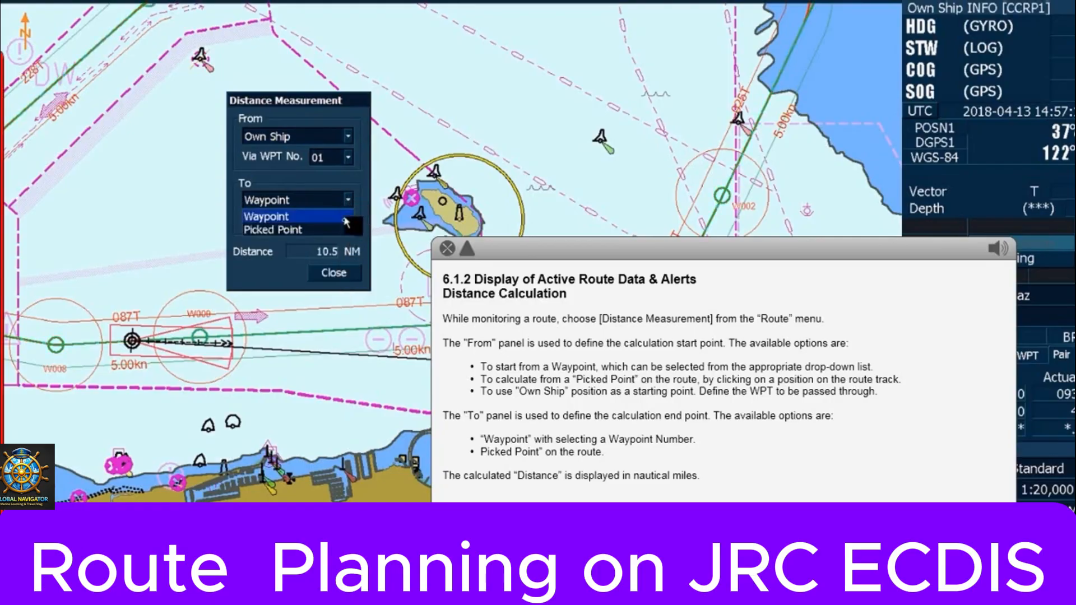
pyautogui.click(344, 230)
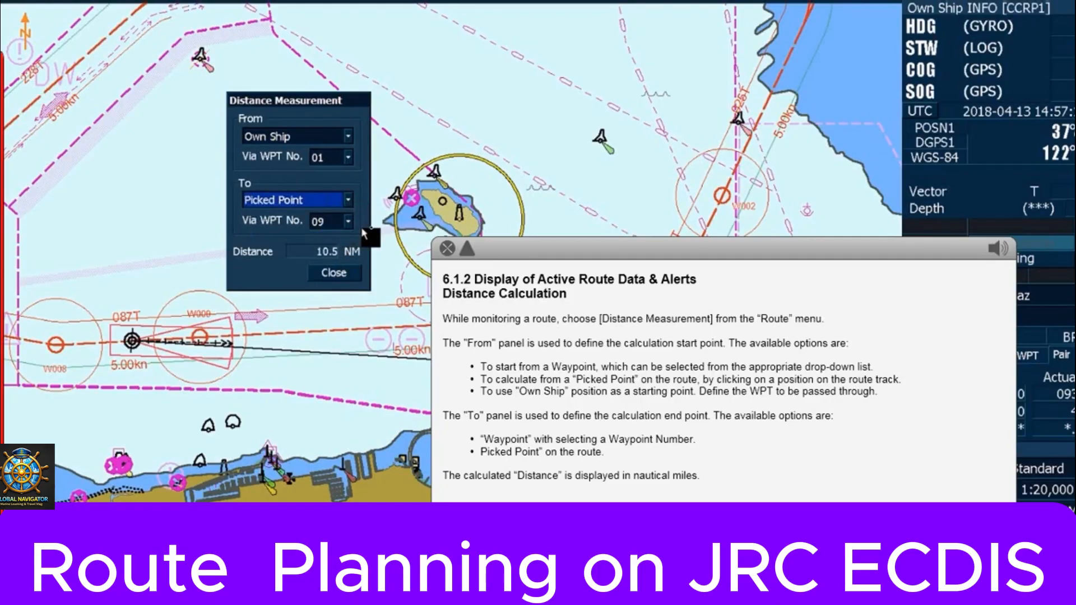
pyautogui.click(718, 205)
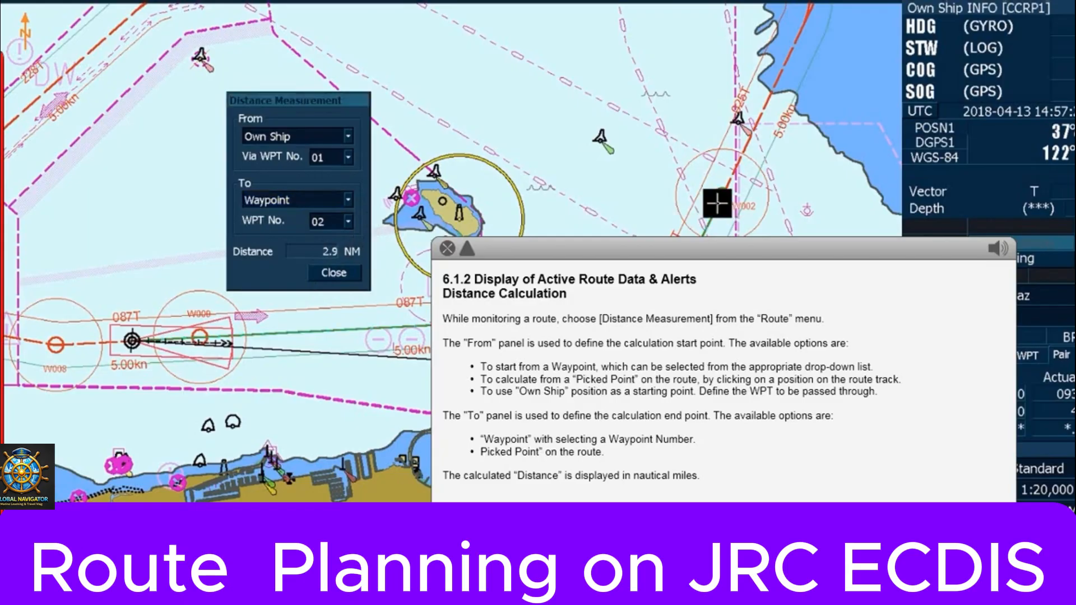